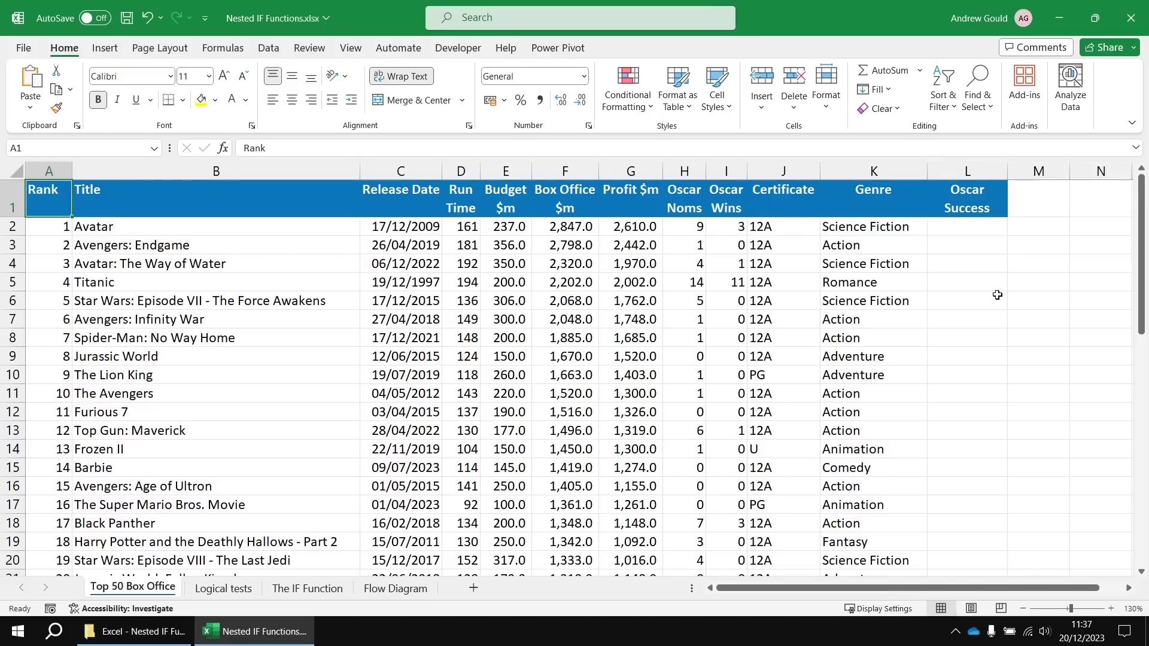
Review the Oscar Wins counts and the value, operator and equal-to parts on the Logical tests sheet.
left_click(967, 200)
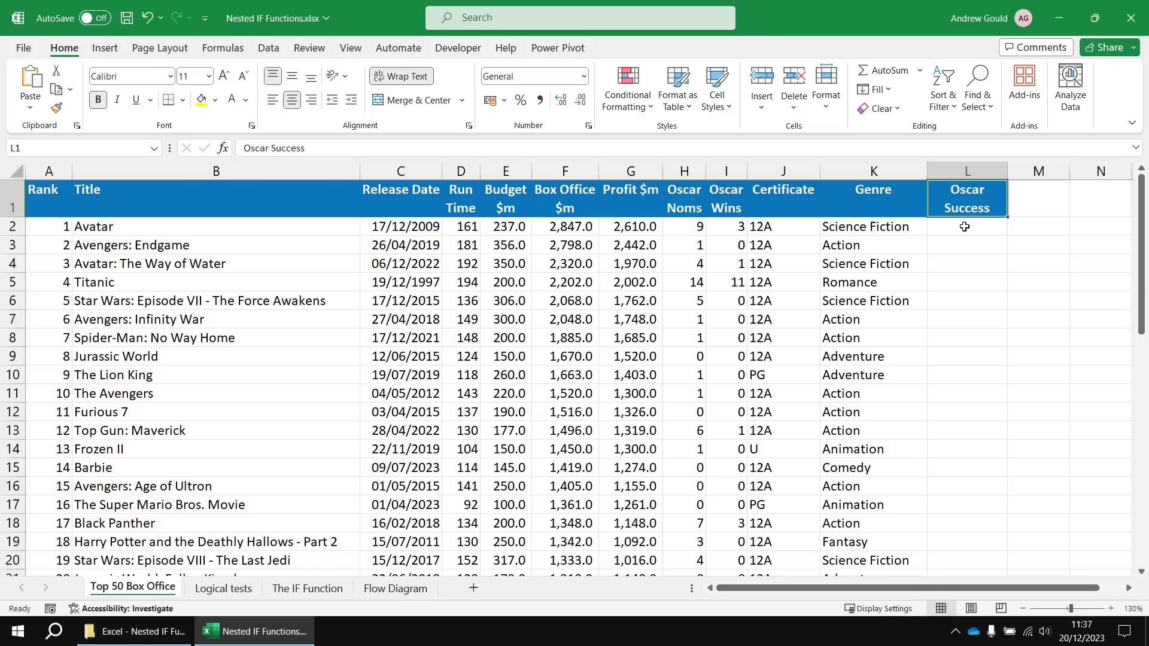
left_click(727, 246)
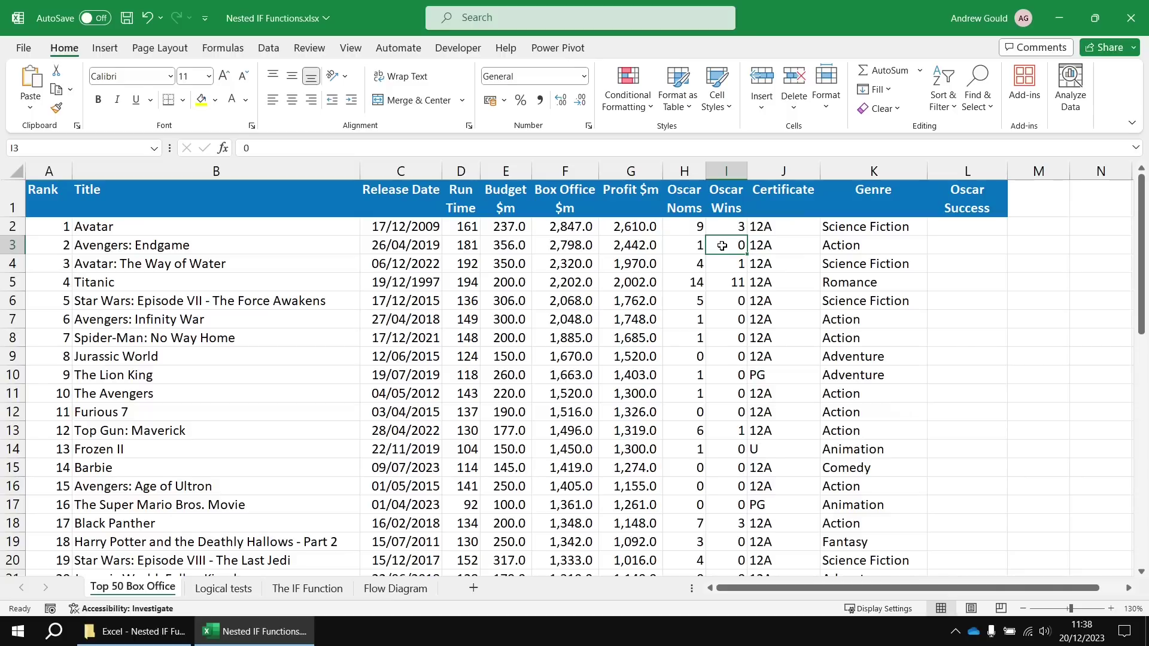
left_click(720, 231)
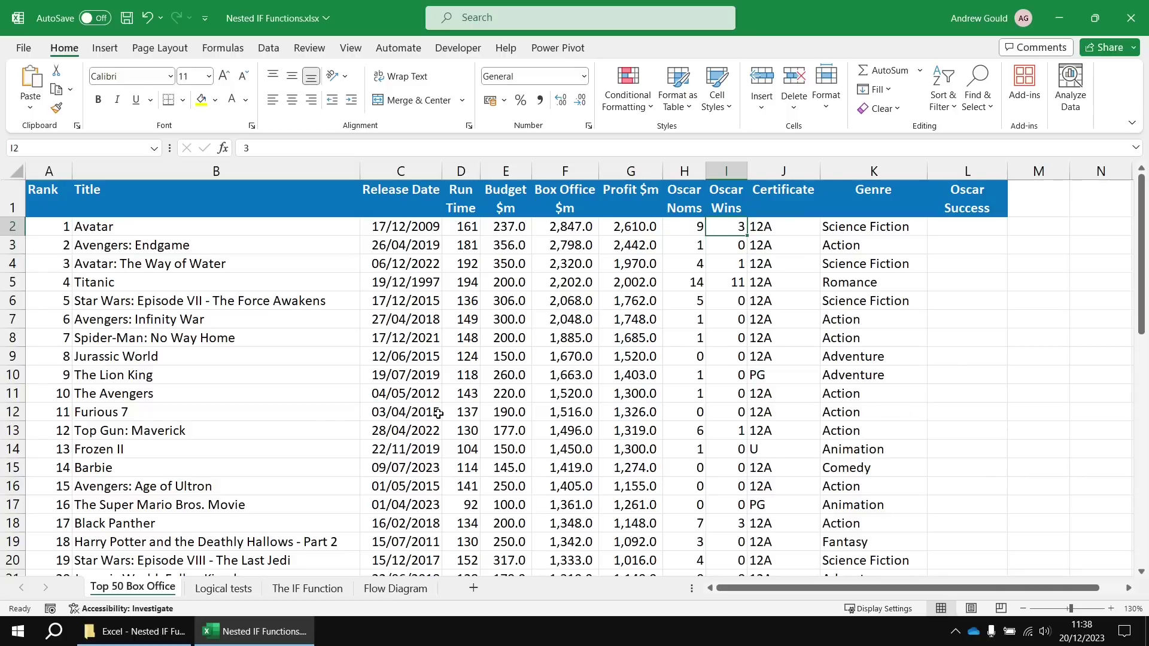
left_click(222, 590)
left_click(117, 249)
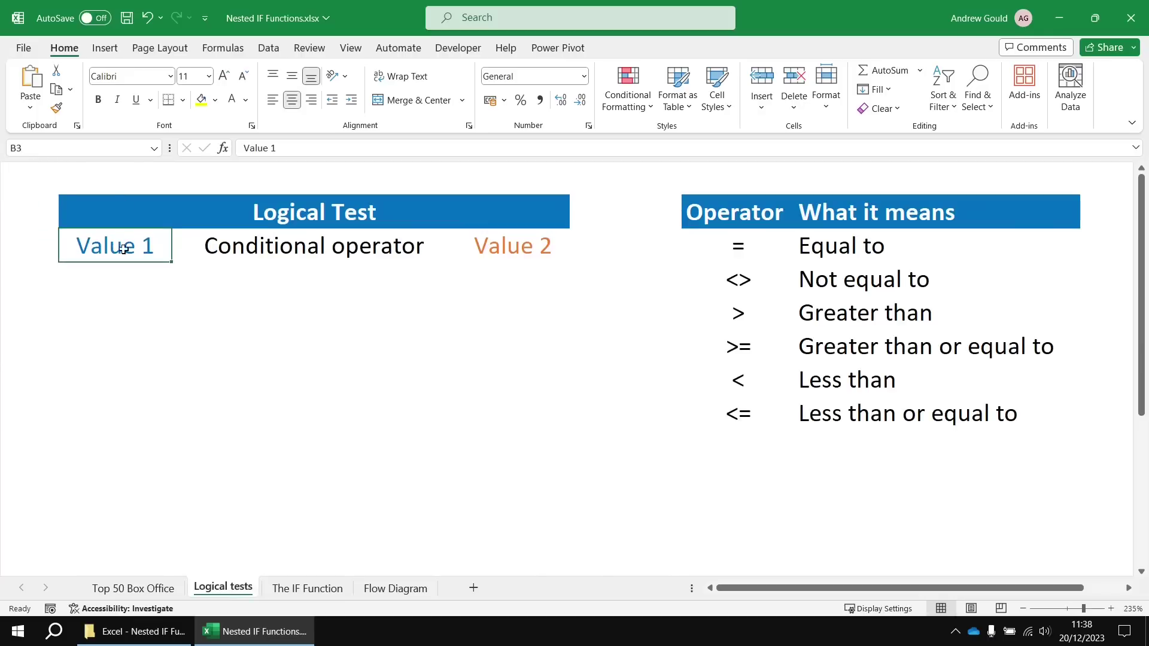
left_click(501, 250)
left_click(314, 247)
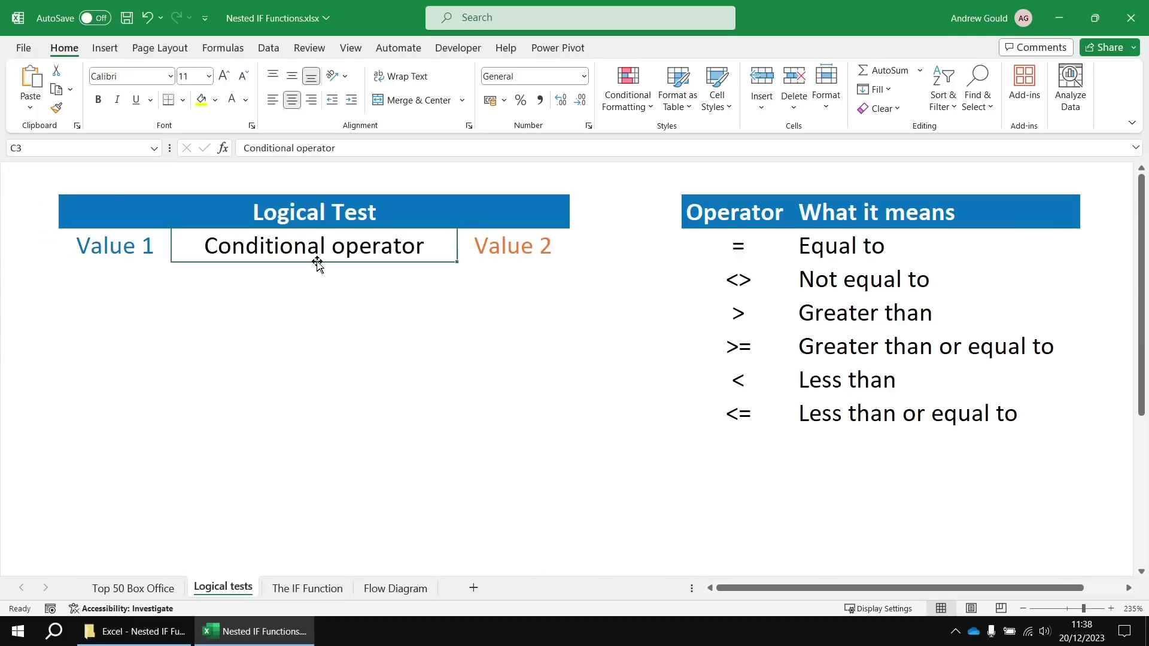
left_click(722, 241)
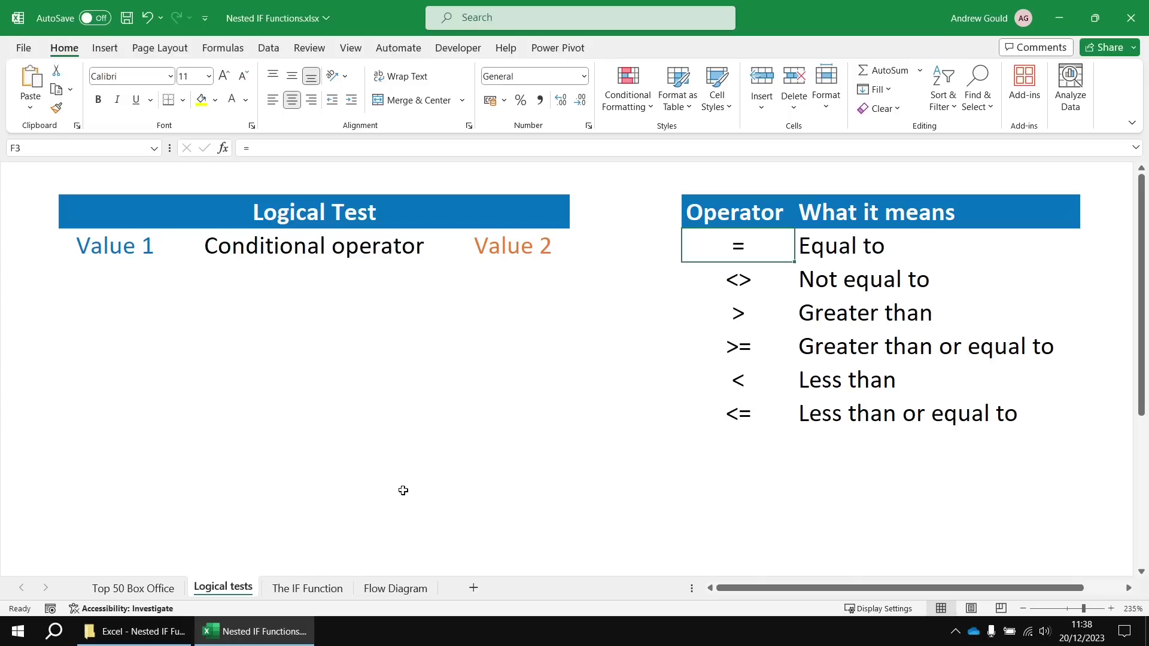
Walk through the IF example: test I2=0, true answer "Loser", false answer "Winner".
left_click(302, 588)
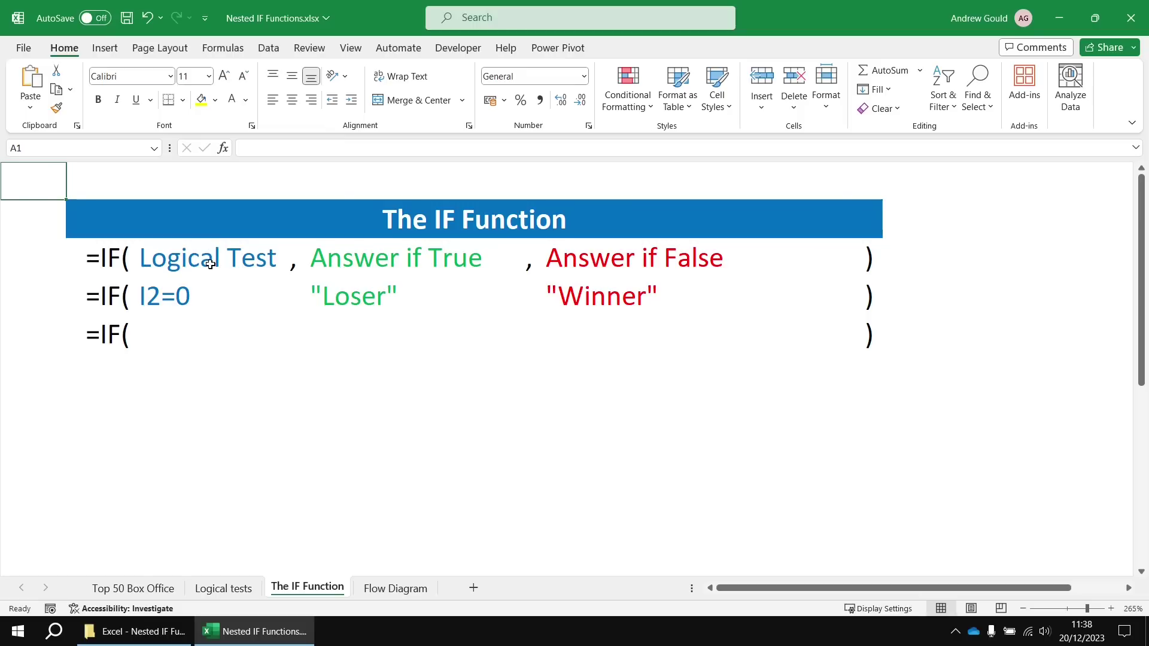
left_click(174, 298)
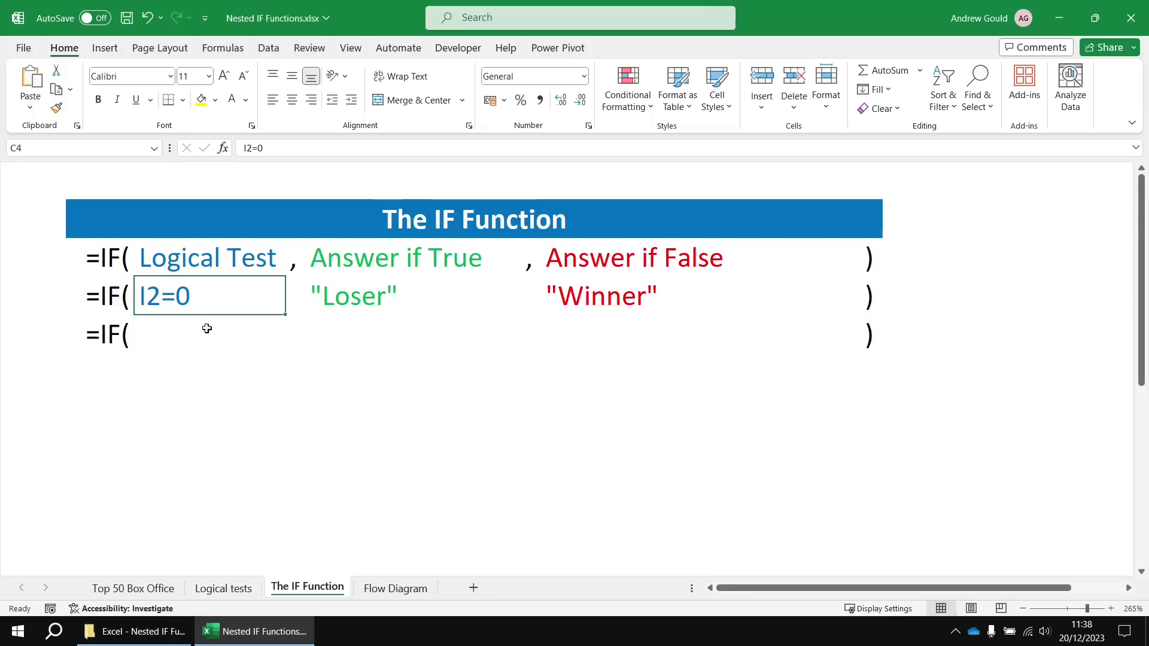
left_click(348, 264)
left_click(359, 290)
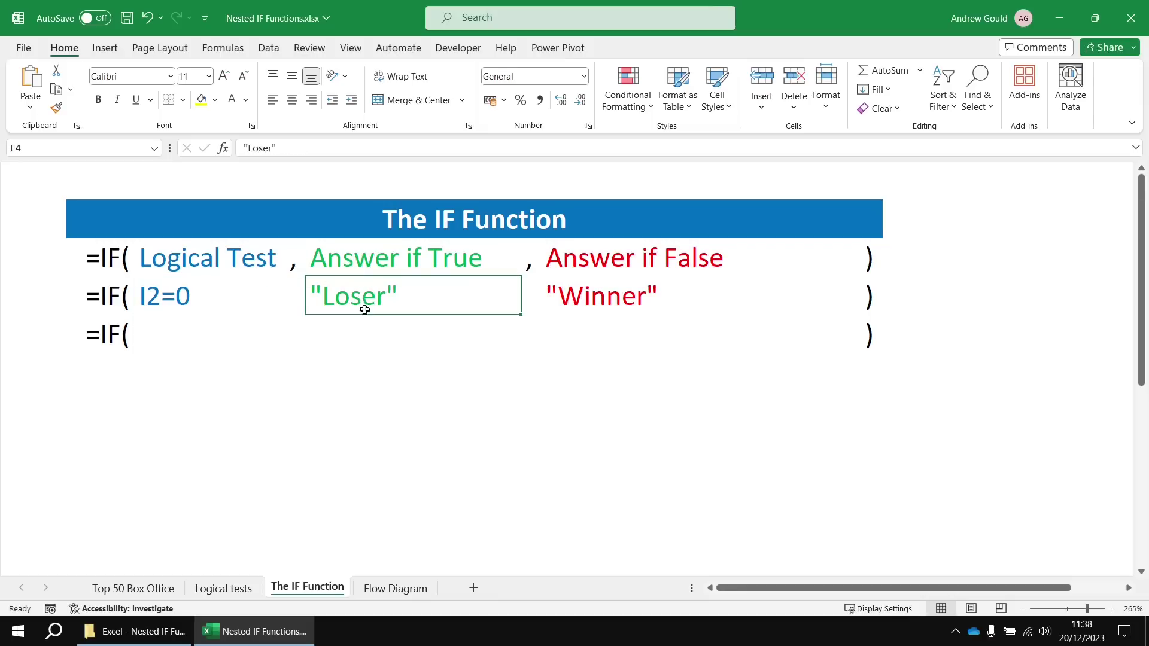
left_click(607, 259)
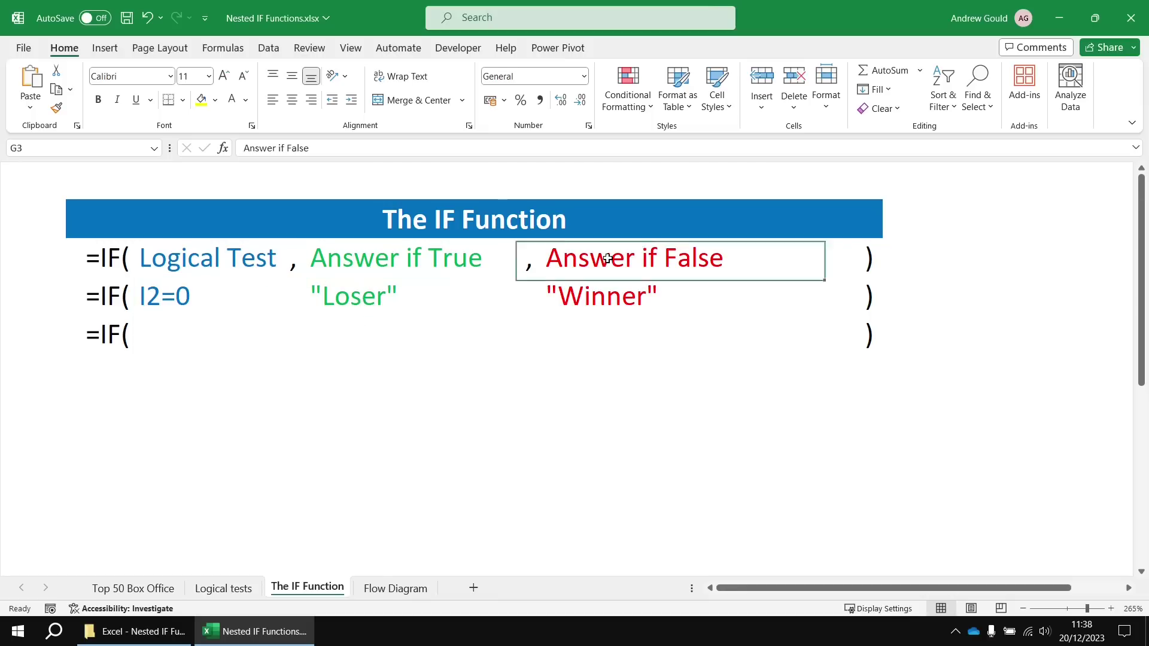
left_click(606, 297)
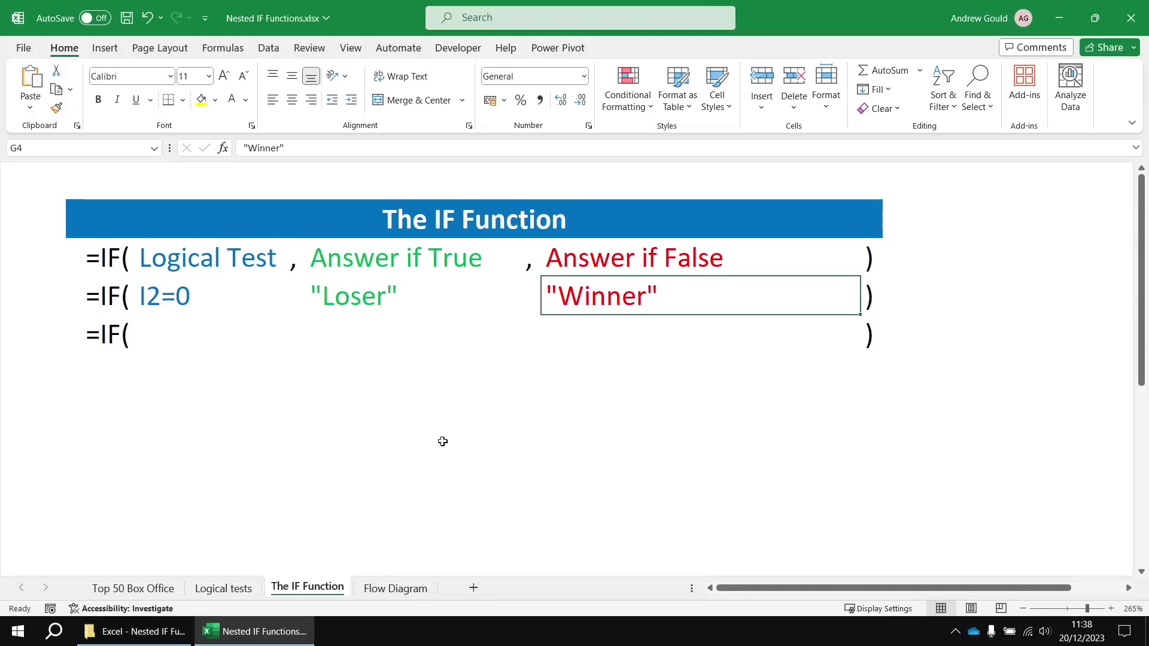
left_click(143, 590)
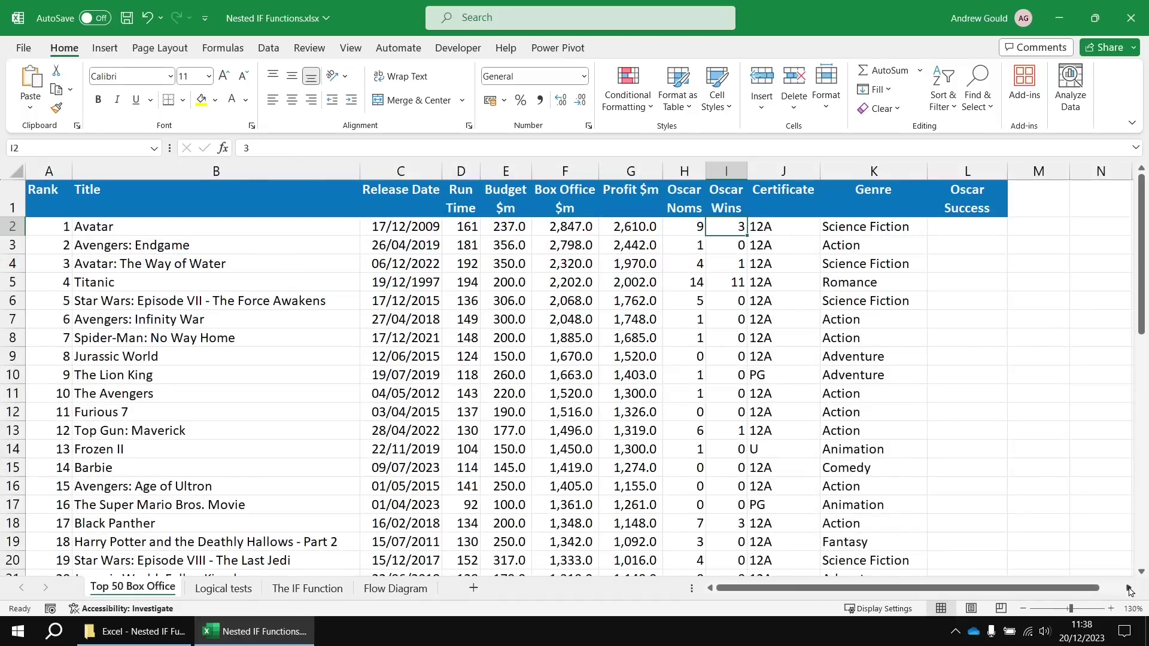
Enter =IF(I2=0,"Loser","Winner") in cell L2.
scroll(942, 332, "up", 2)
scroll(943, 341, "up", 1)
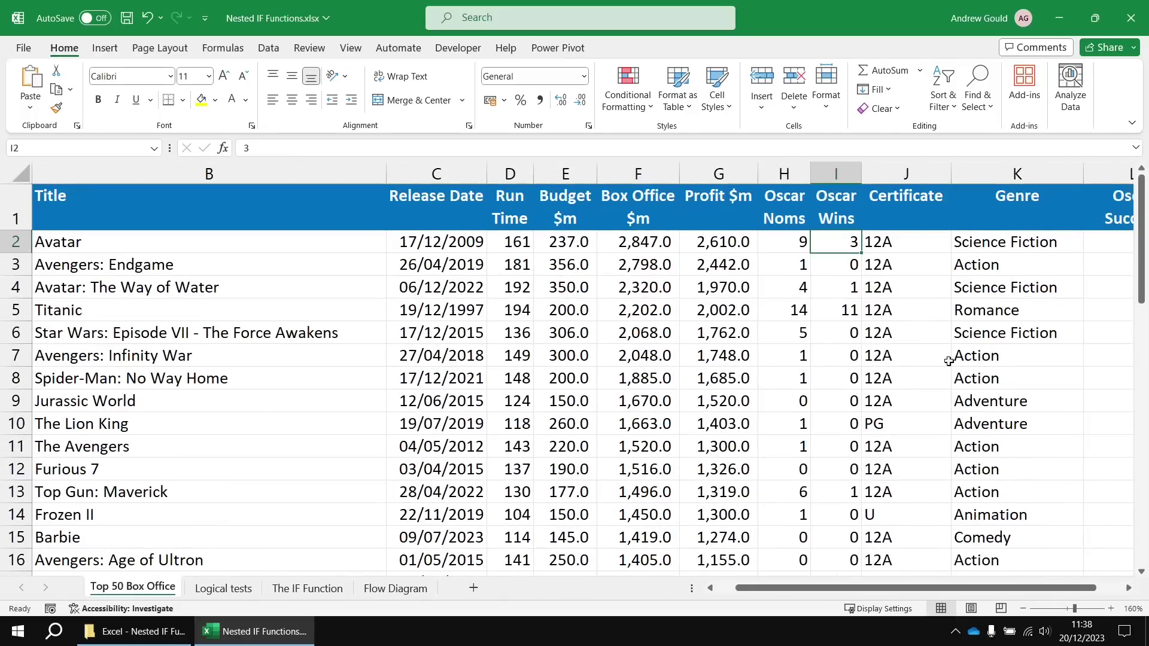
left_click(1130, 589)
left_click_drag(1130, 589, 1130, 589)
left_click(366, 242)
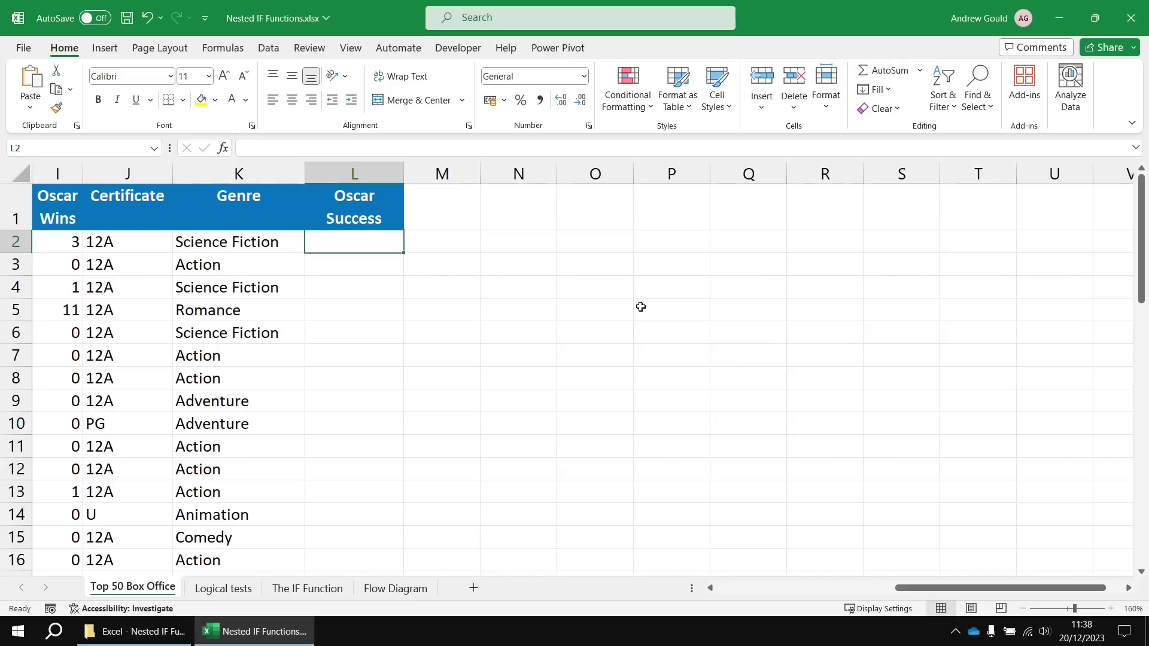
type("=")
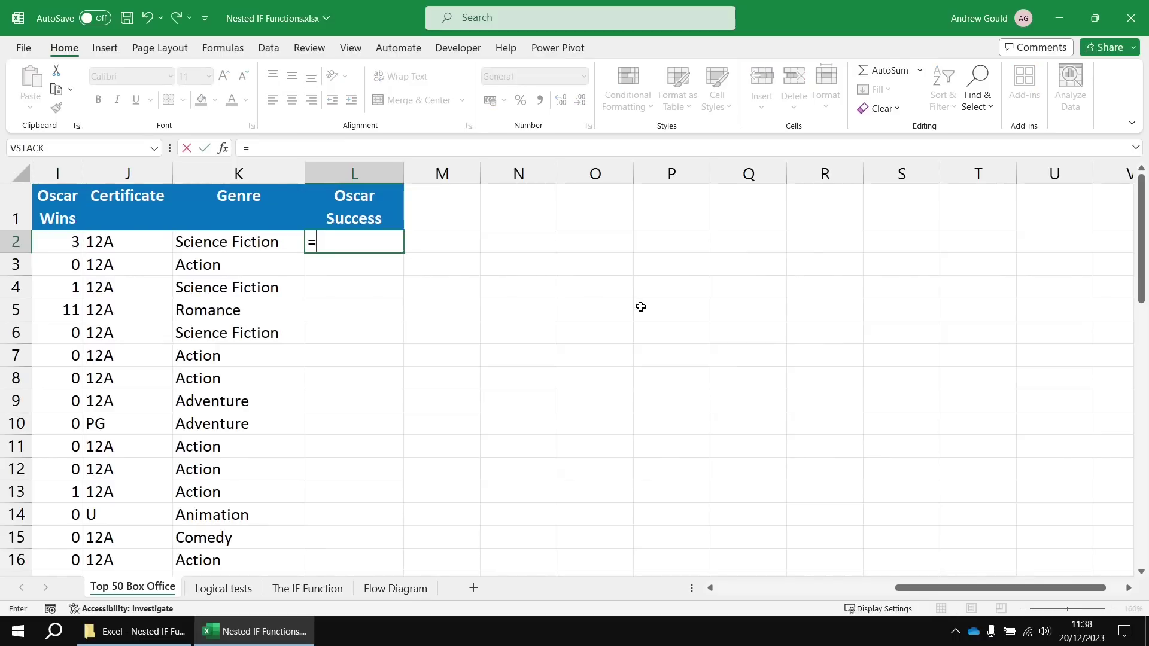
type("IF(I2=0")
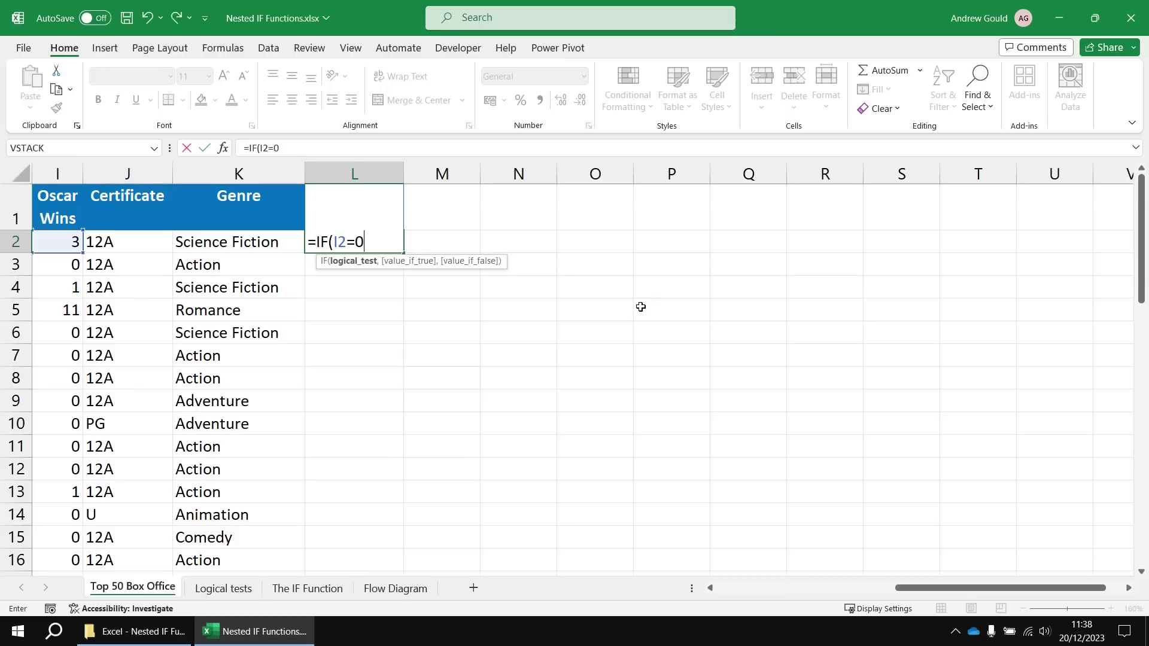
type(",\"")
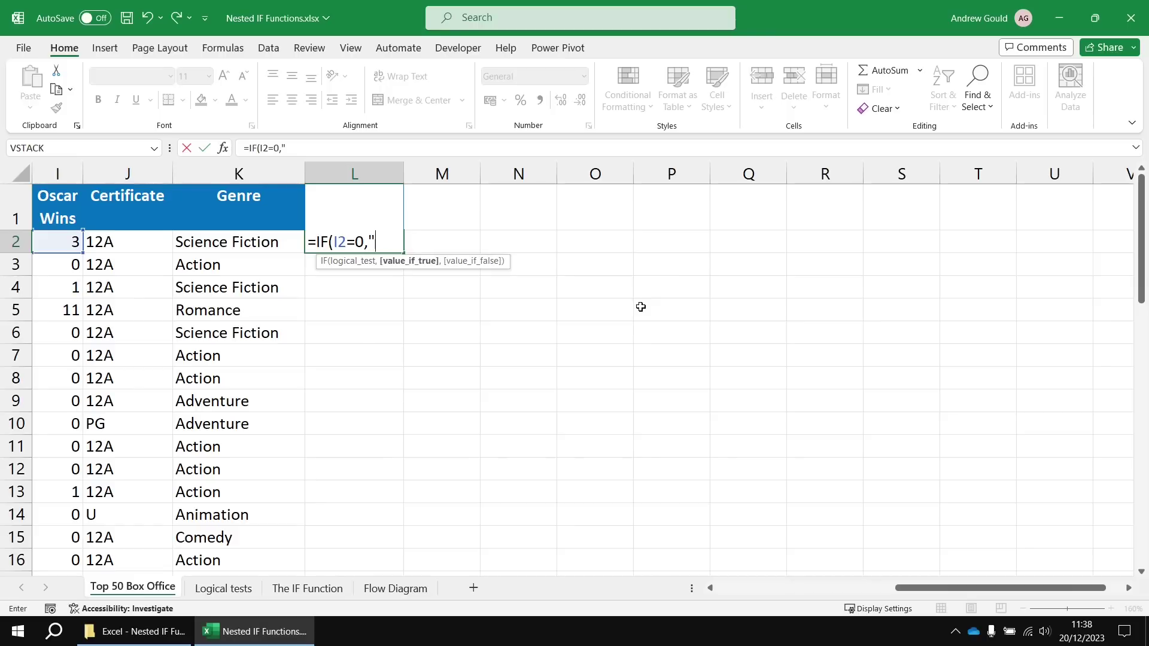
type("W")
key("BackSpace")
type("Loser")
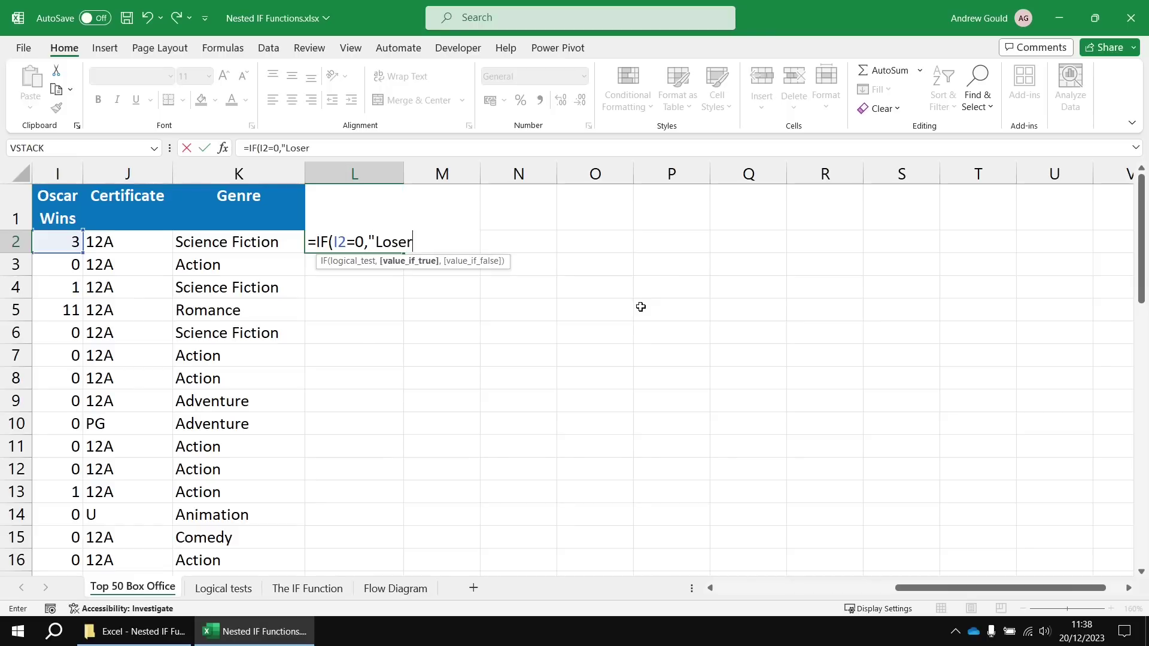
type("\",\"Win")
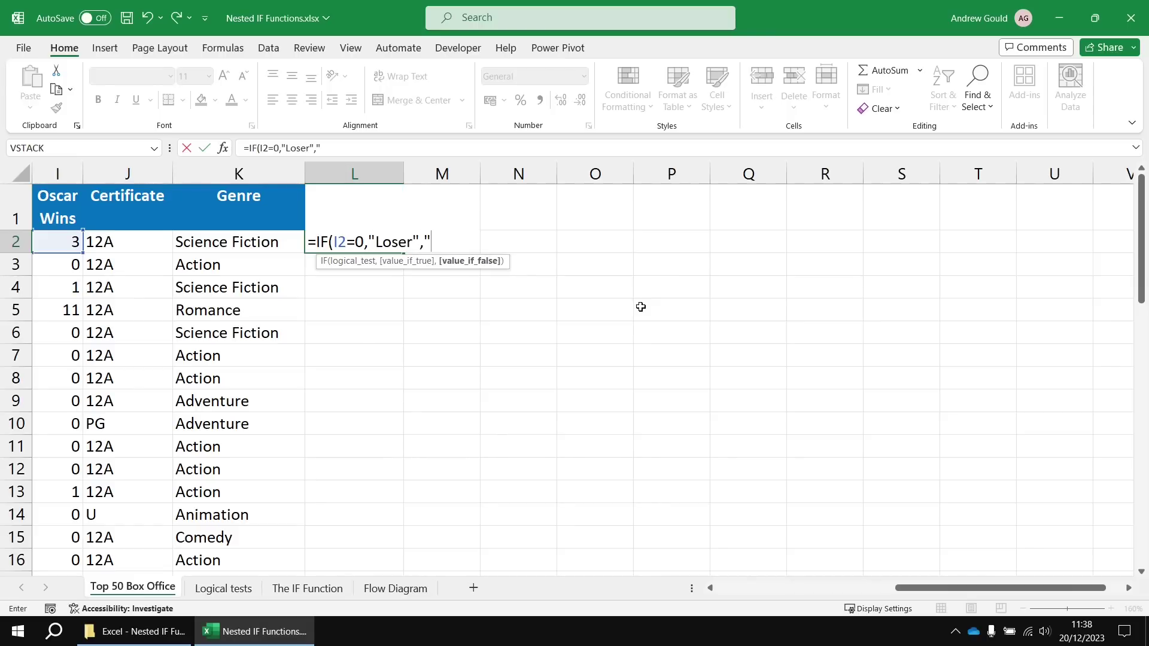
type("ner\"")
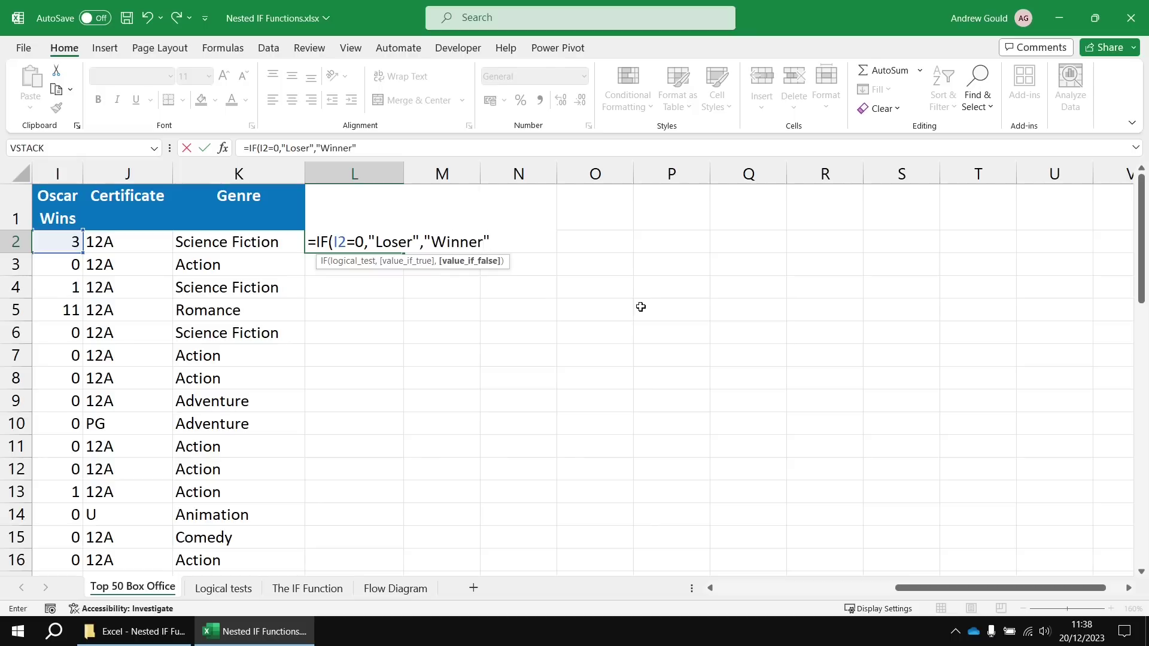
type(")")
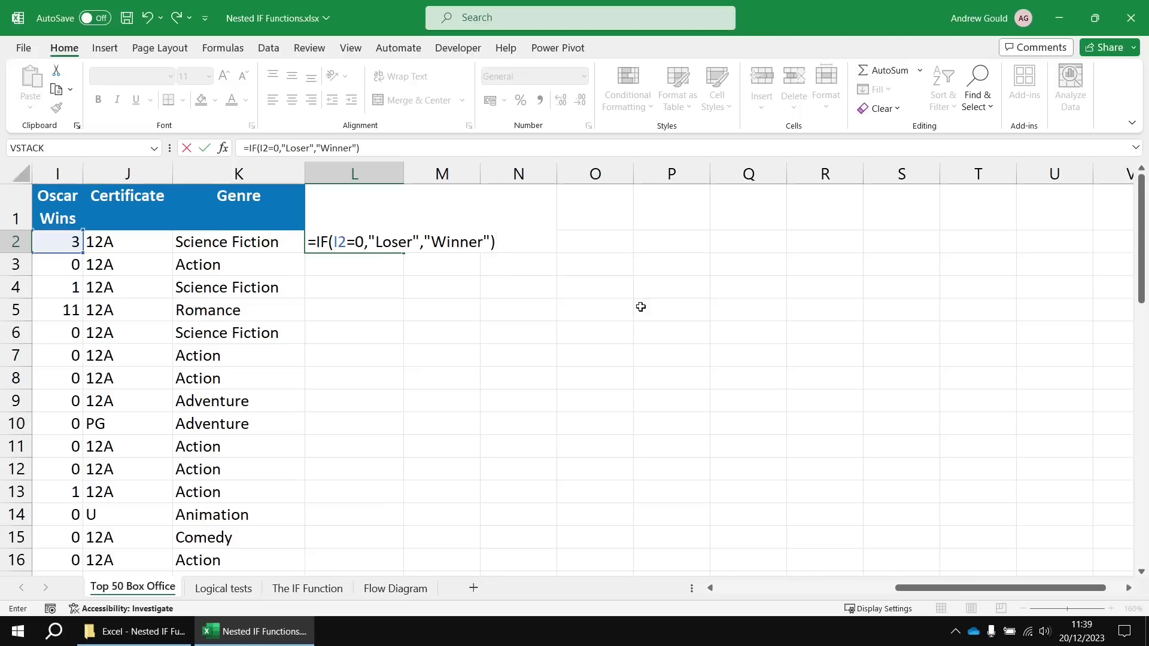
key("Return")
Fill the L2 formula down the whole Oscar Success column.
left_click(384, 242)
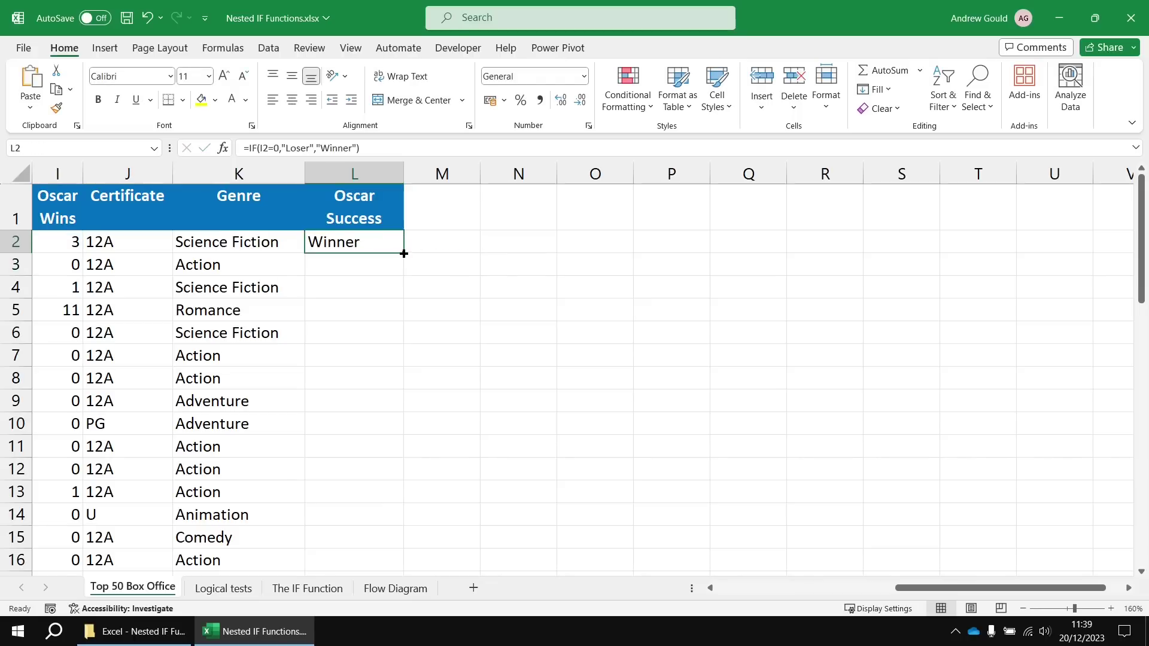
double_click(402, 253)
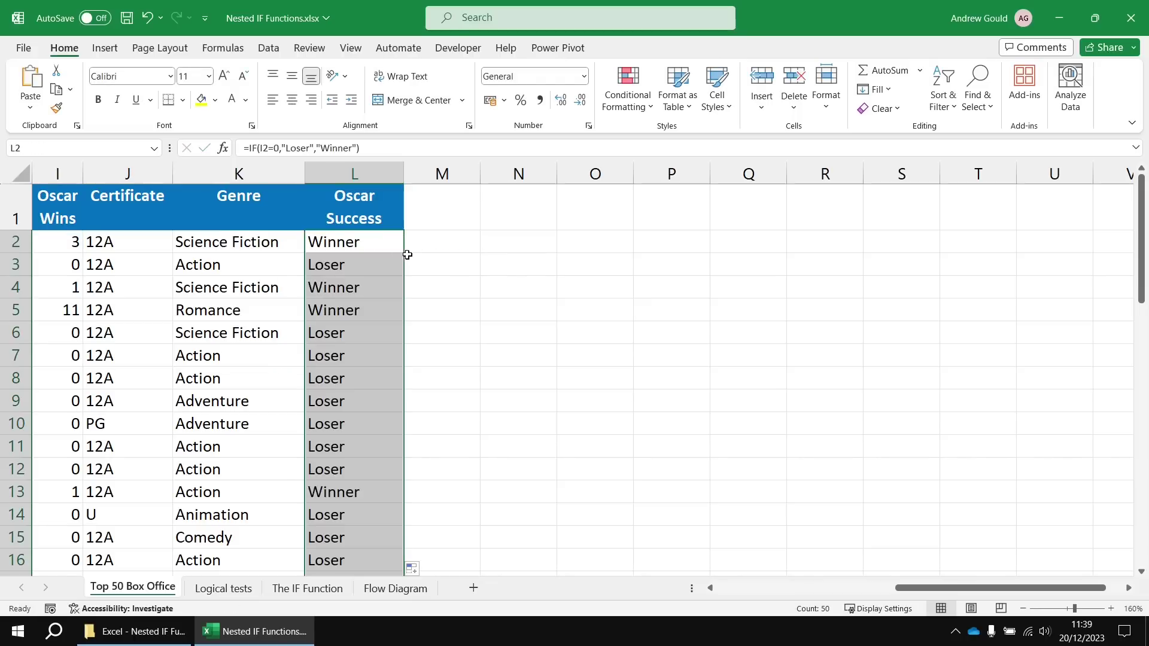
left_click(433, 244)
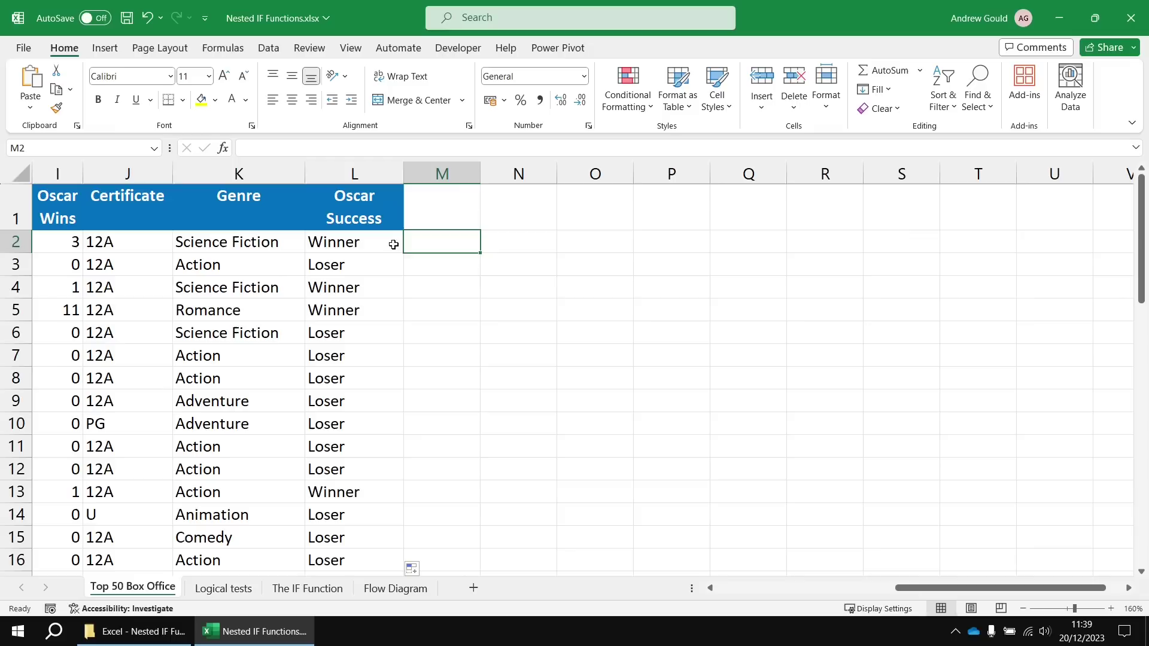
Check L9's Oscar Success result against the Oscar Noms values in rows 9 and 12.
left_click(711, 589)
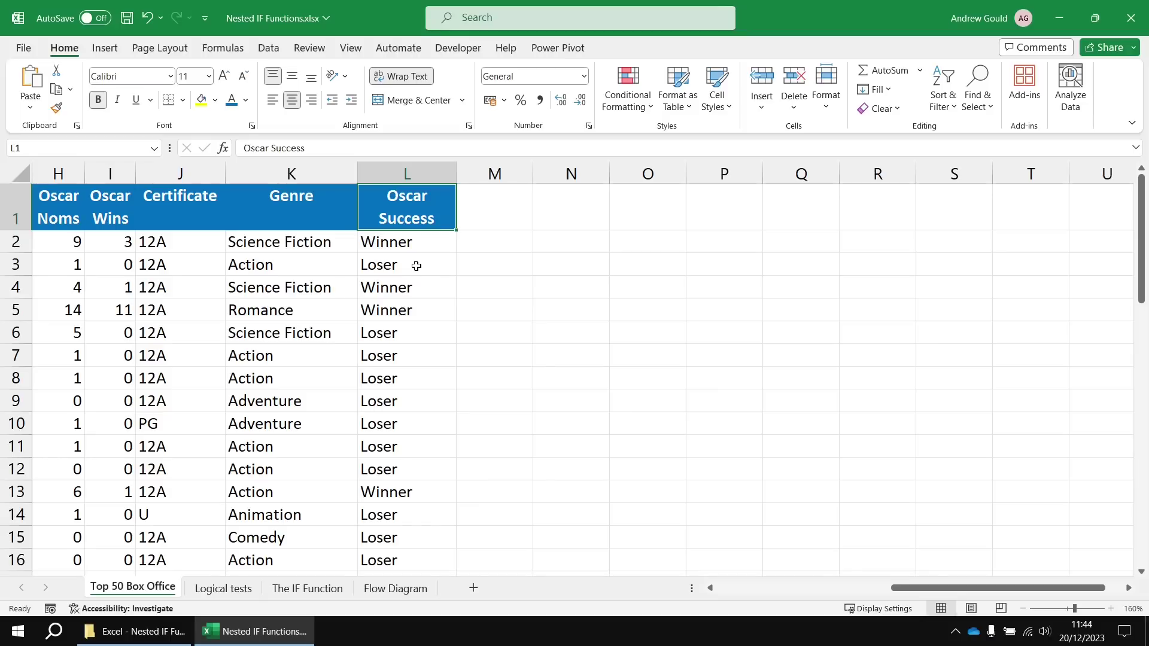
left_click(427, 399)
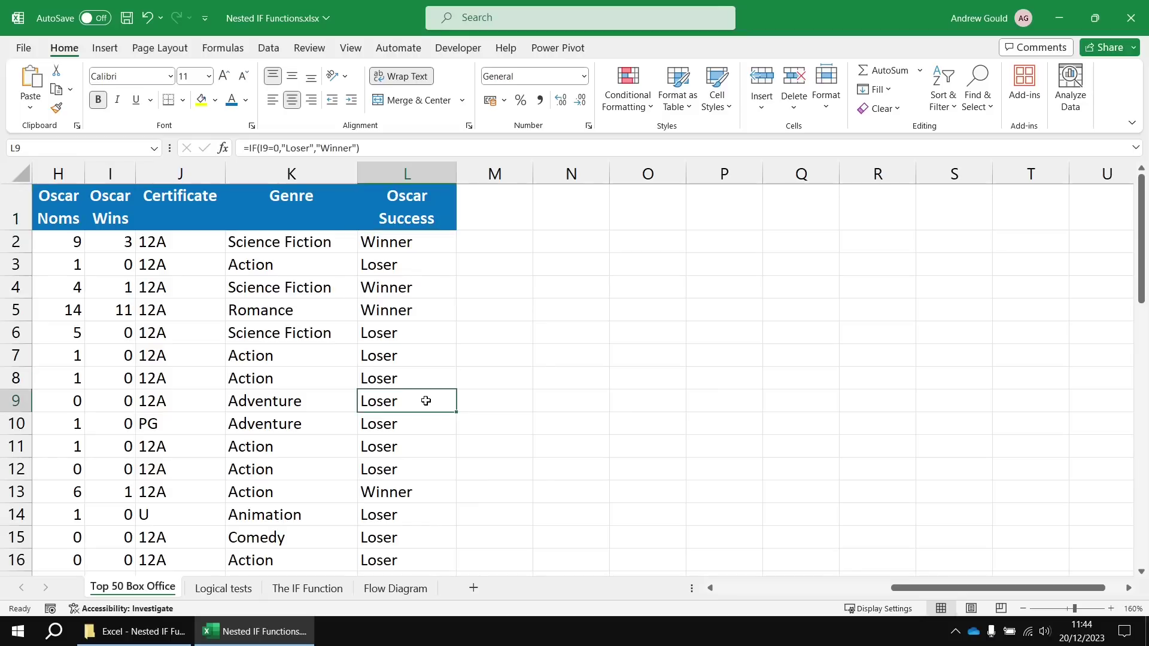
left_click(58, 401)
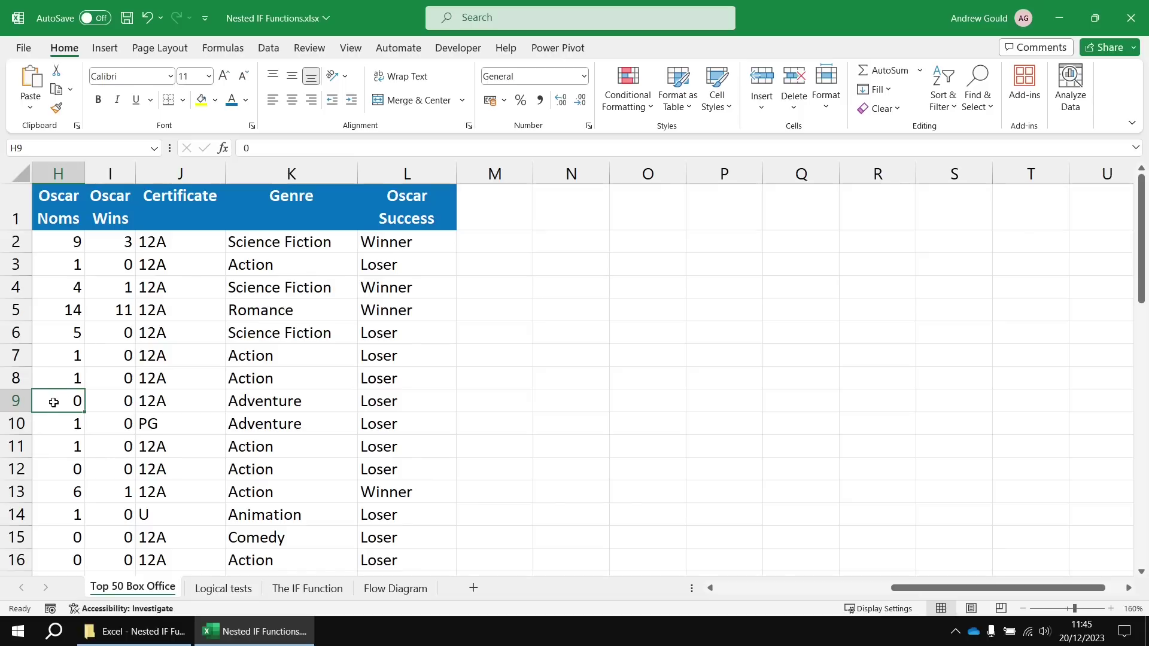
left_click(57, 468)
left_click(59, 401)
left_click(303, 588)
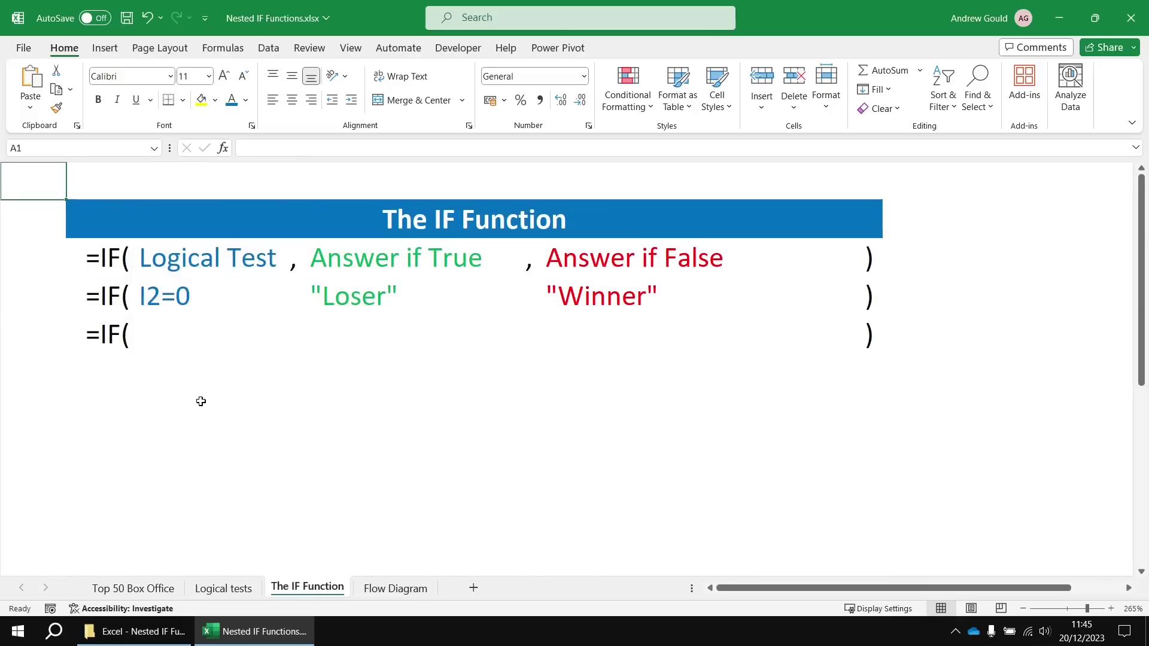
Colour H2=0 blue, "Not nominated" green and IF(I2=0,"Loser","Winner") red in row 5.
left_click(173, 337)
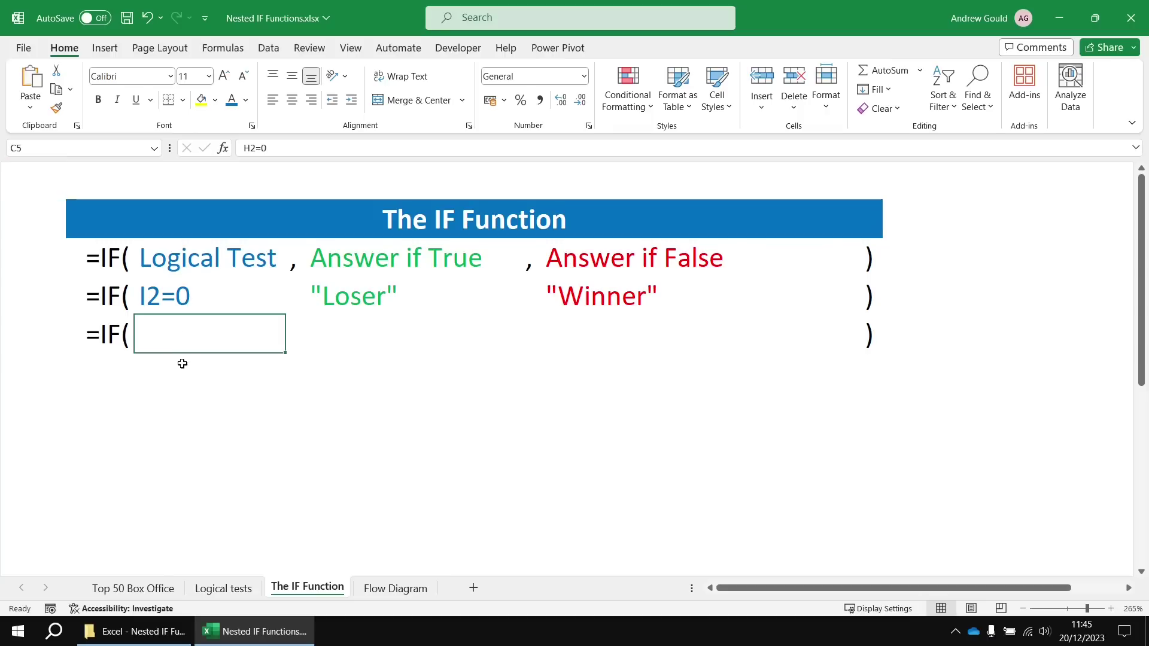
left_click(231, 100)
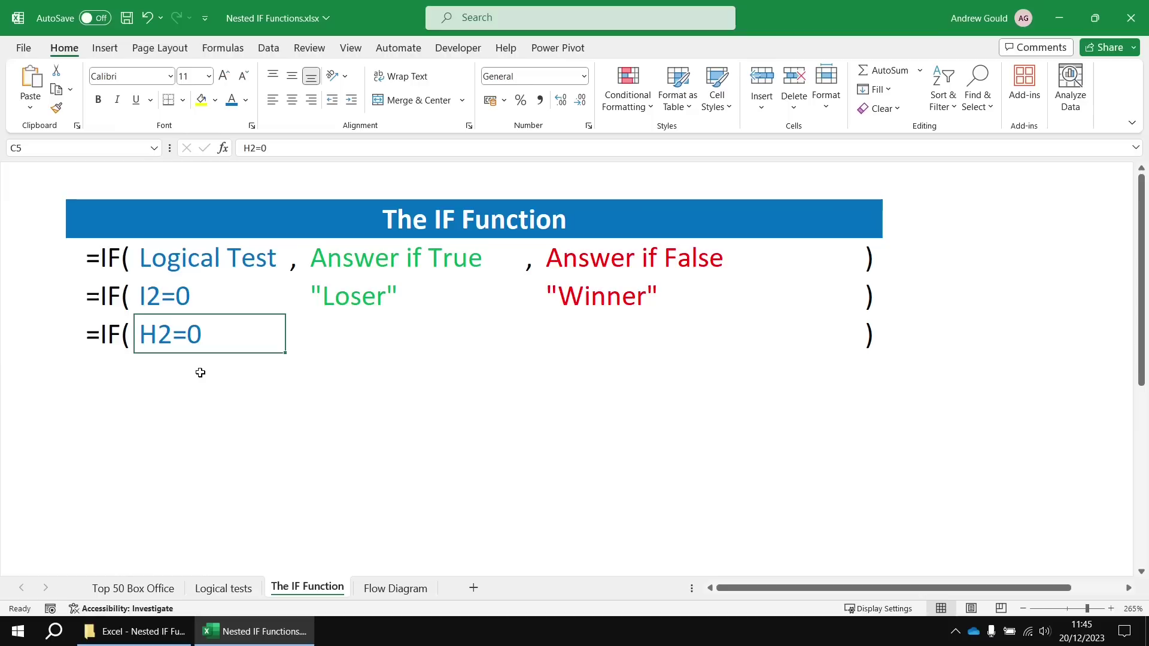
left_click(354, 340)
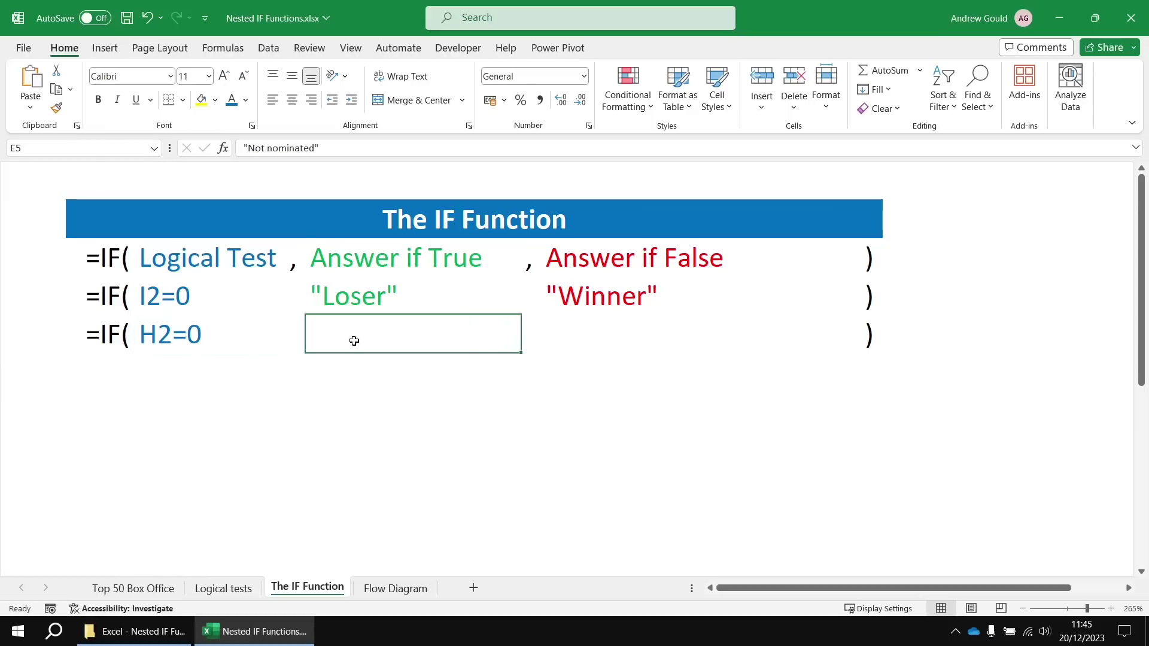
left_click(246, 100)
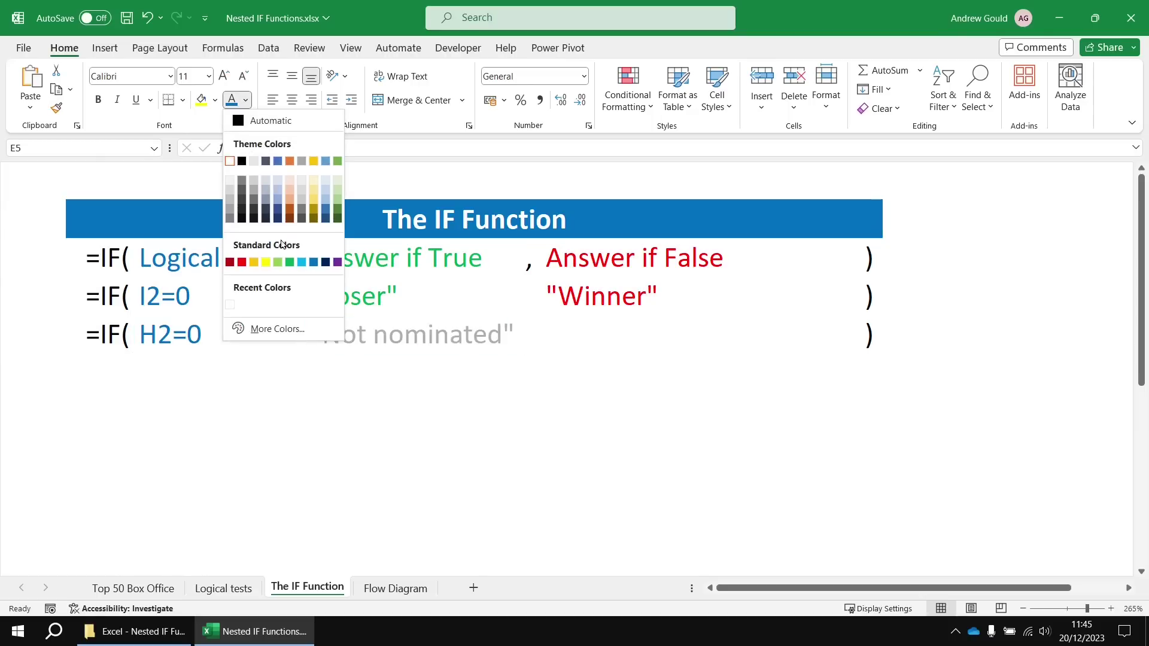
left_click(289, 262)
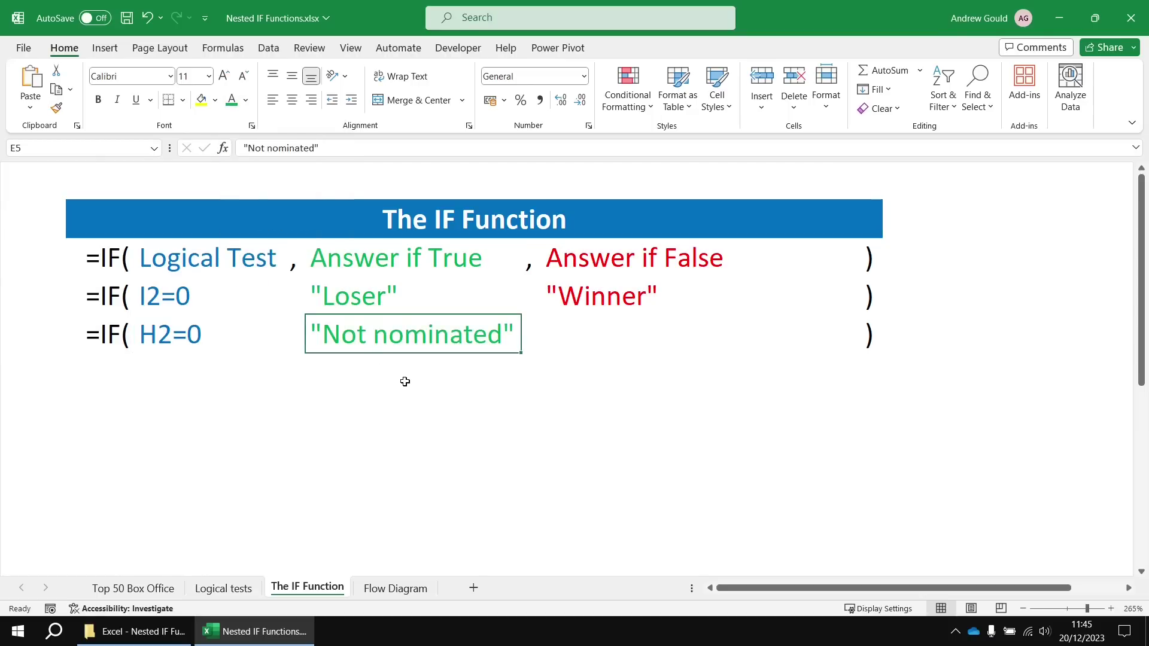
left_click(609, 335)
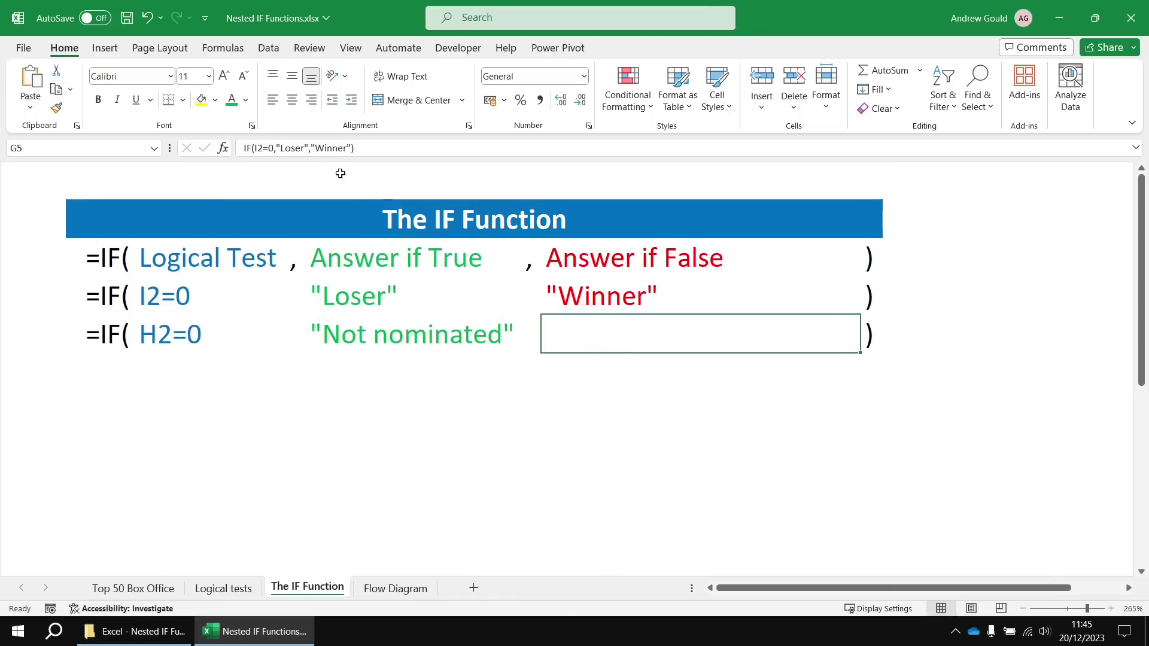
left_click(246, 100)
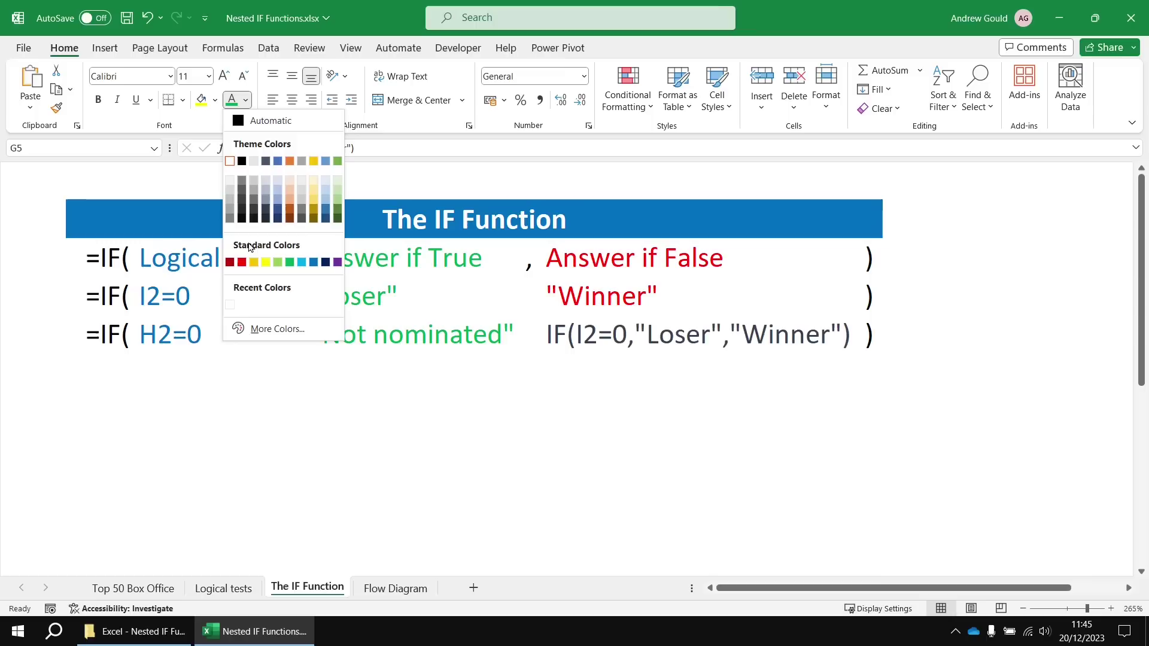
left_click(241, 262)
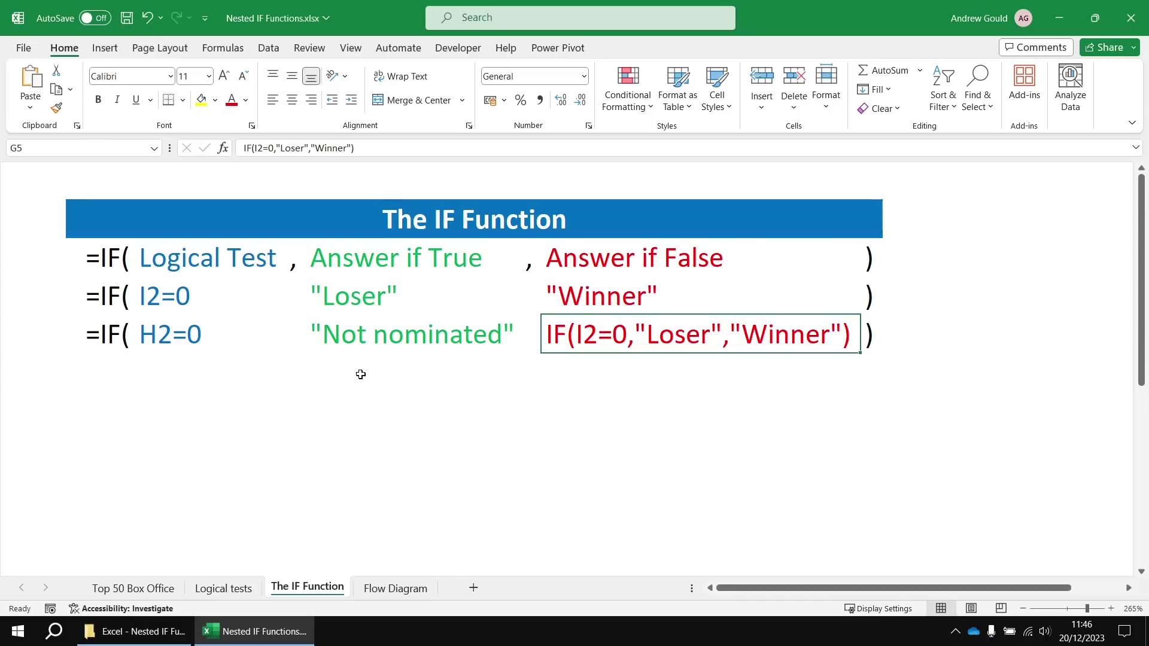
Add the heading 'Oscar Success Fair' in M1 of the Top 50 Box Office sheet.
left_click(141, 590)
left_click(496, 217)
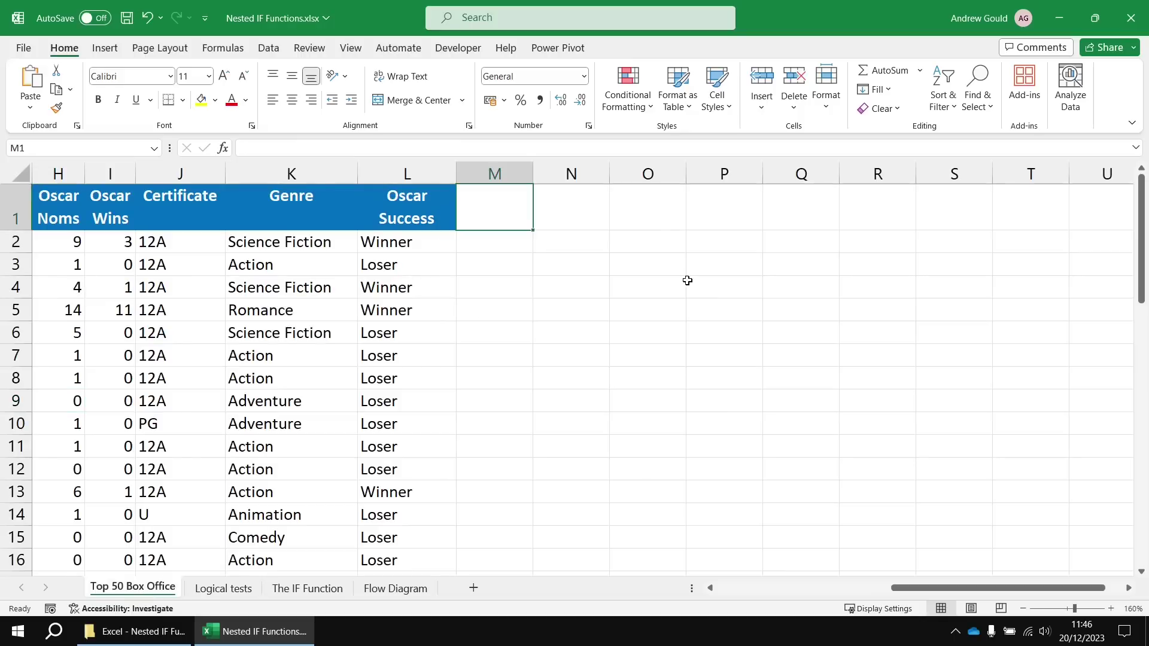
type("Oscar")
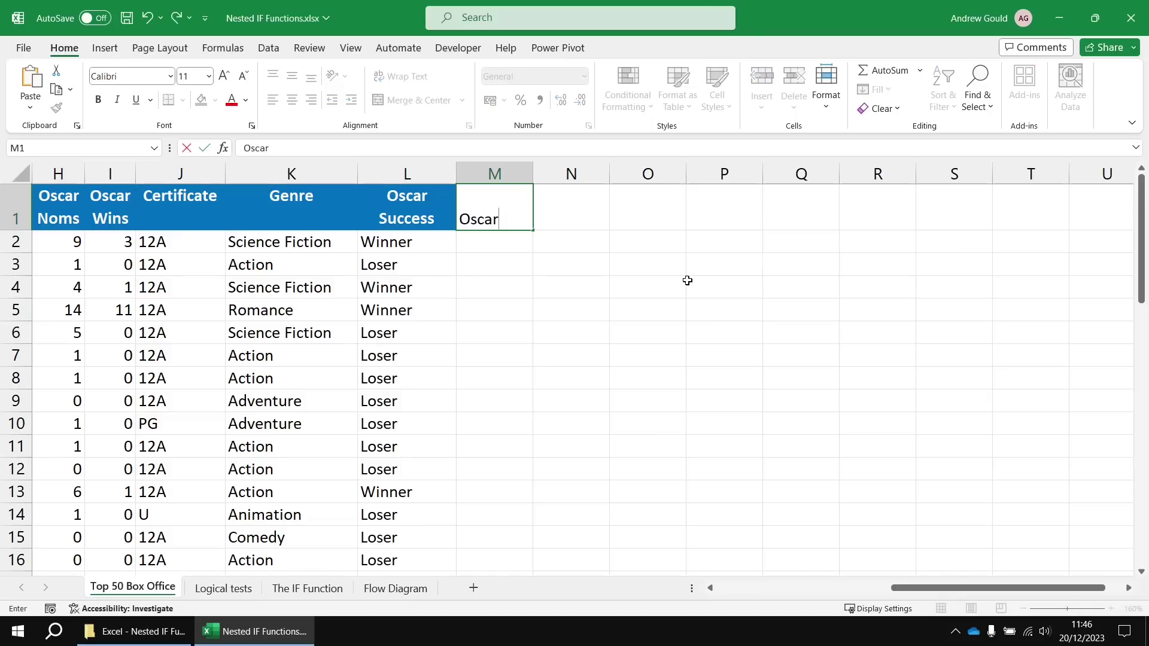
type(" Success Fair")
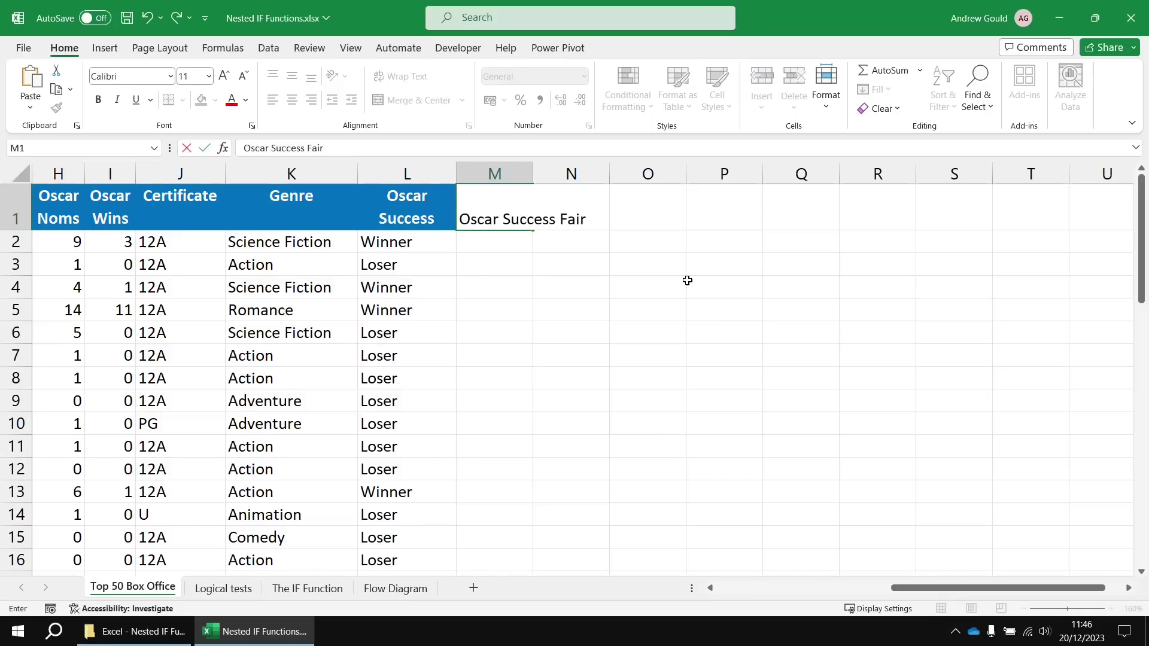
key("Return")
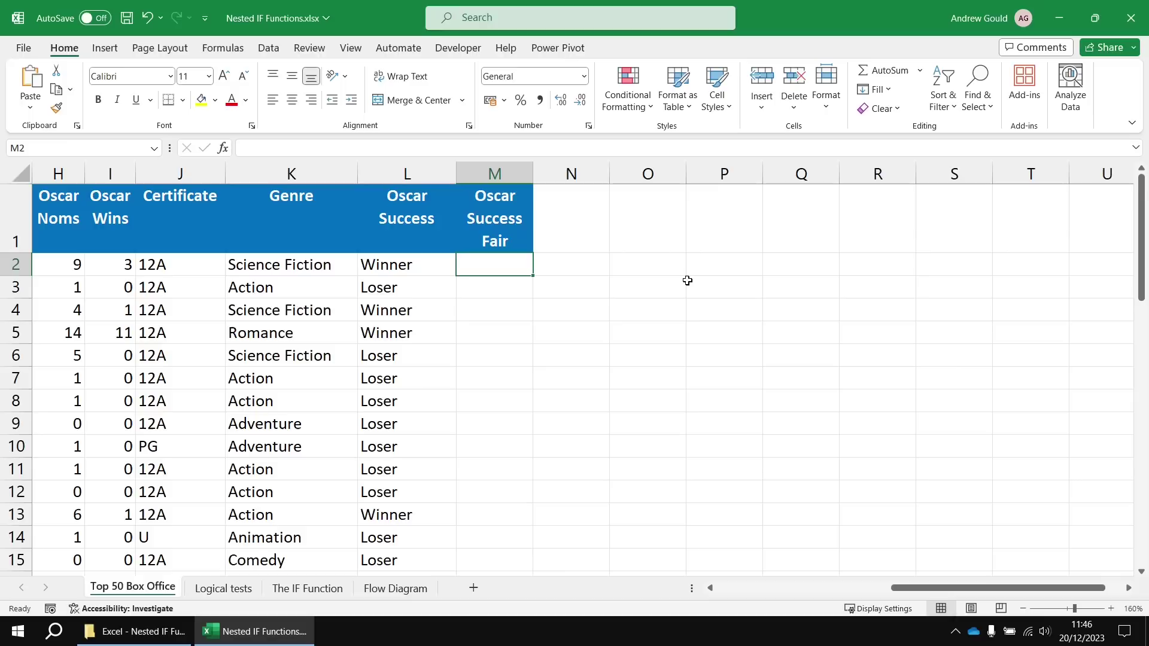
Write =IF(H2=0,"Not nominated",IF(I2=0,"Loser","Winner")) into cell M2.
type("=")
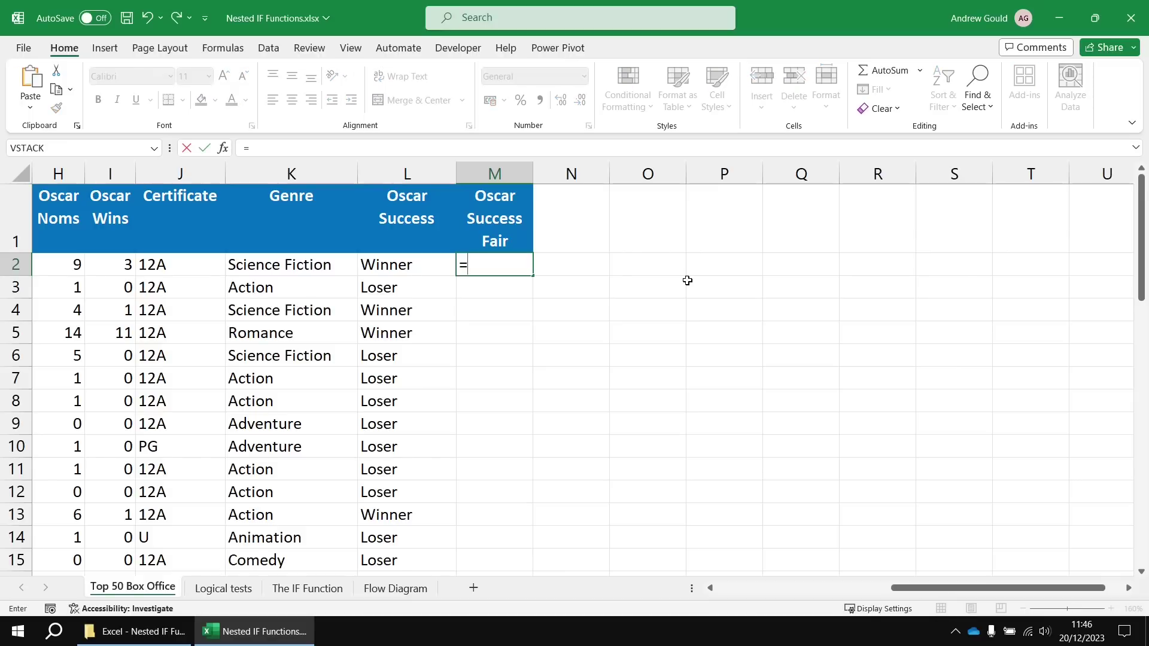
type("IF(")
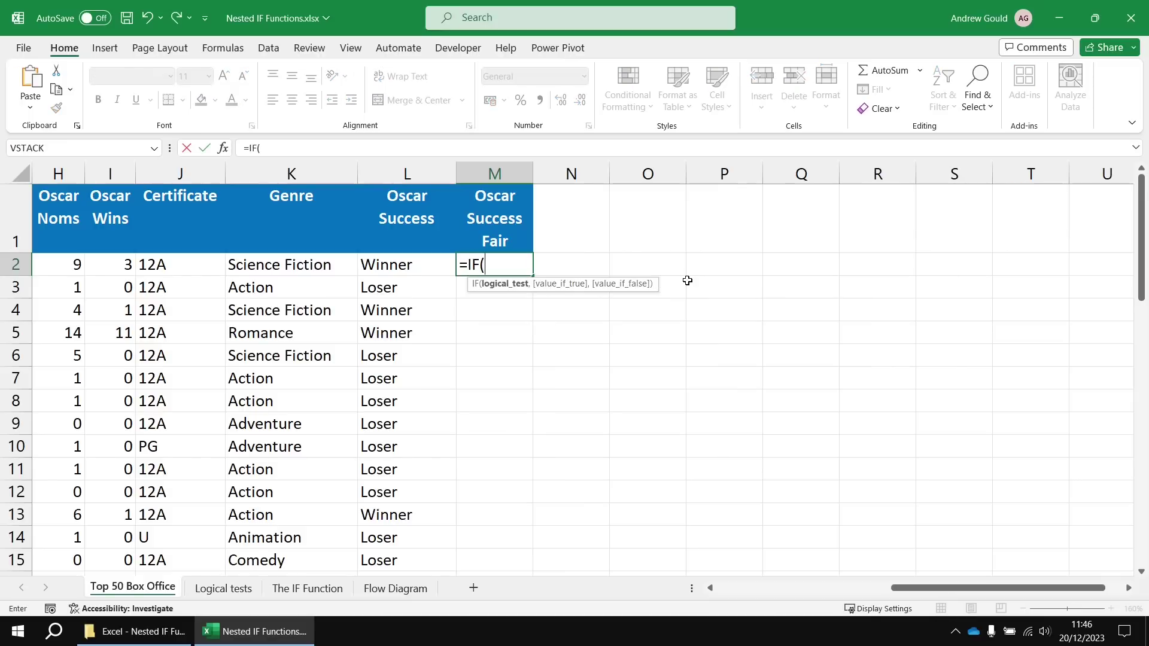
type("H2=")
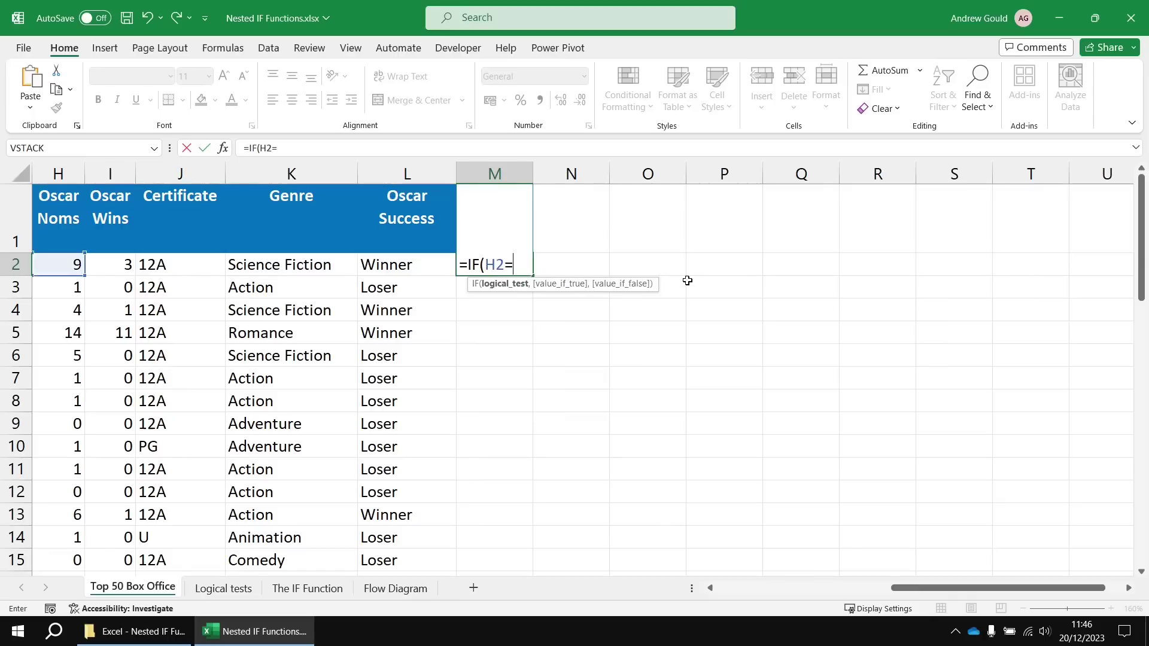
type("0,\"")
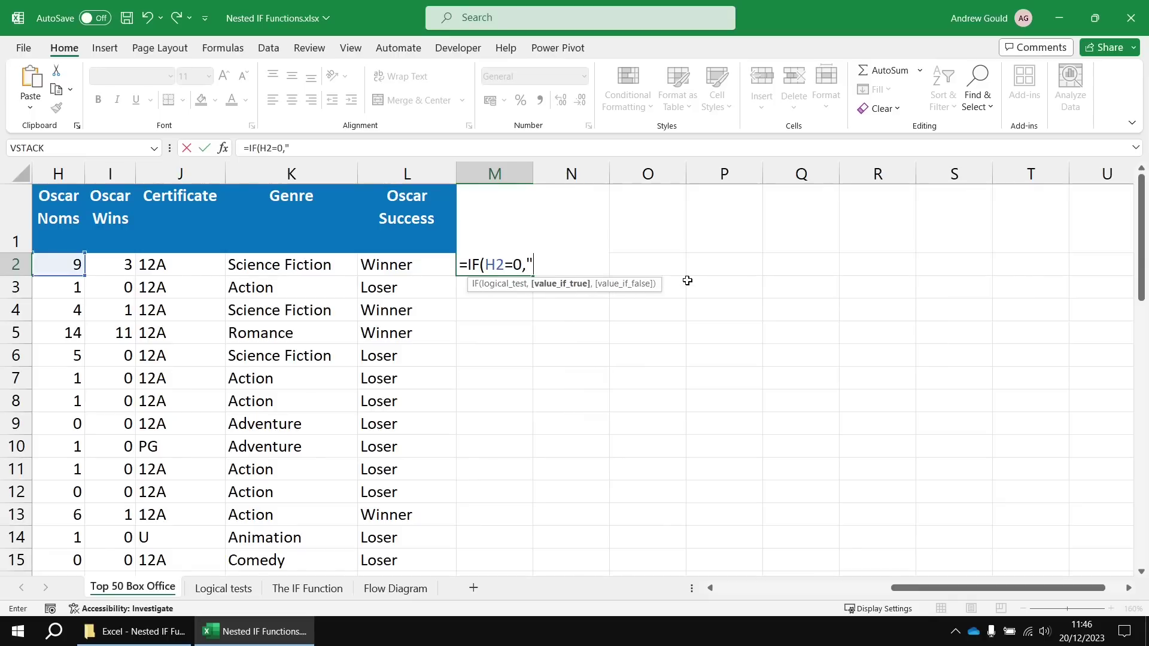
type("Not nominated\"")
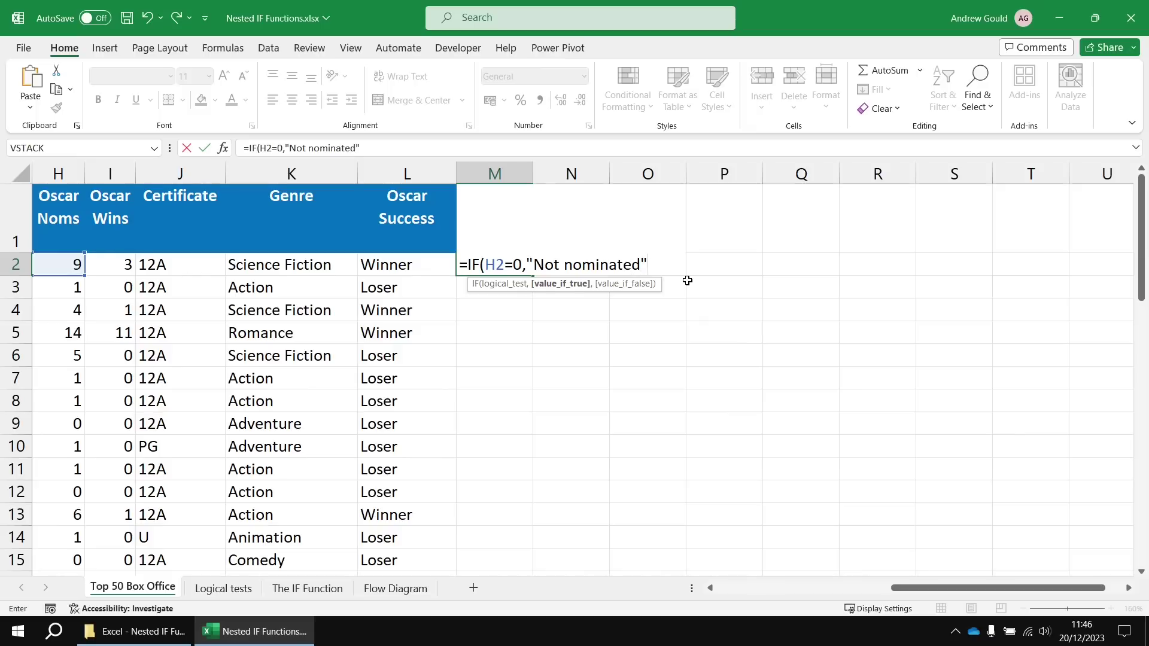
type(",")
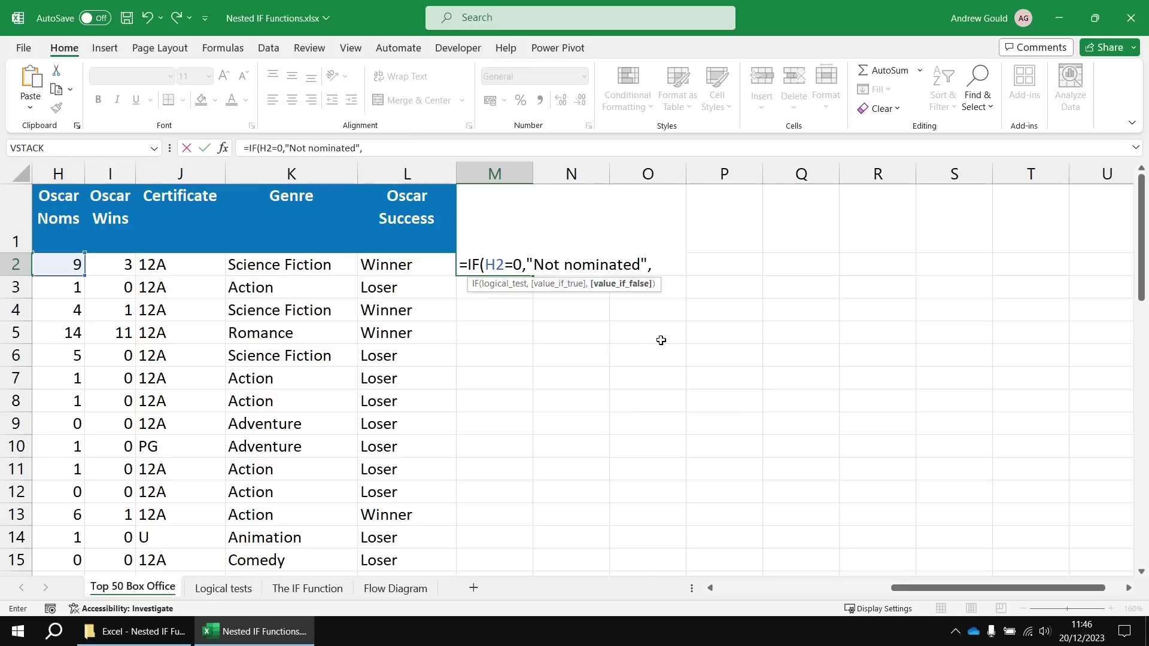
type("if")
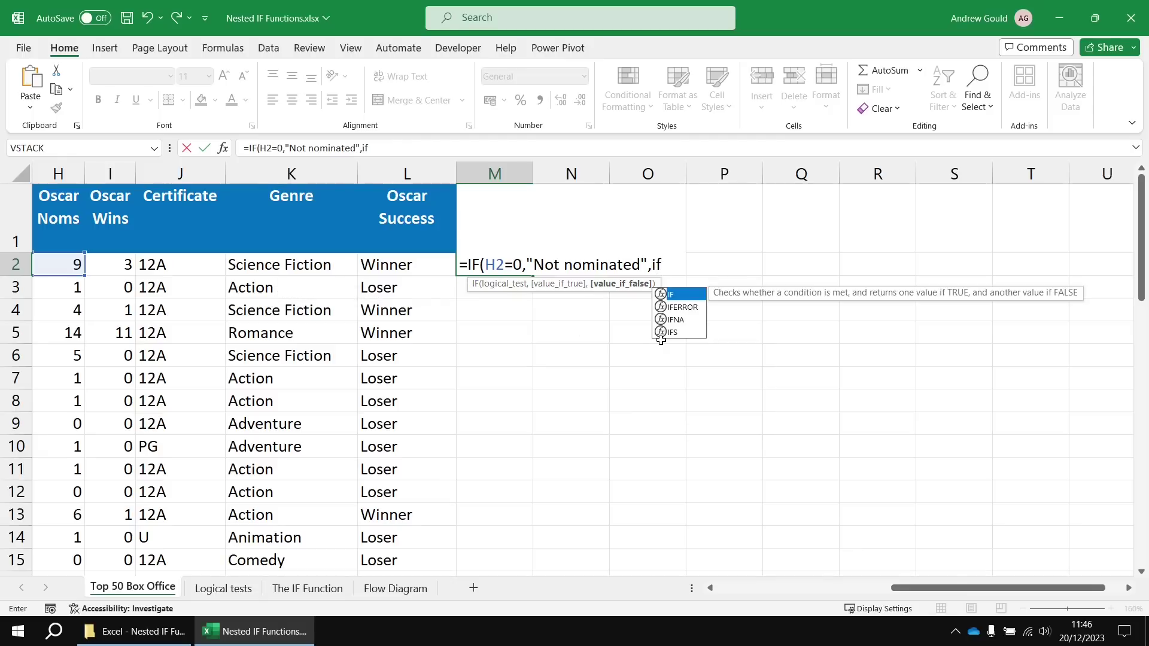
key("Tab")
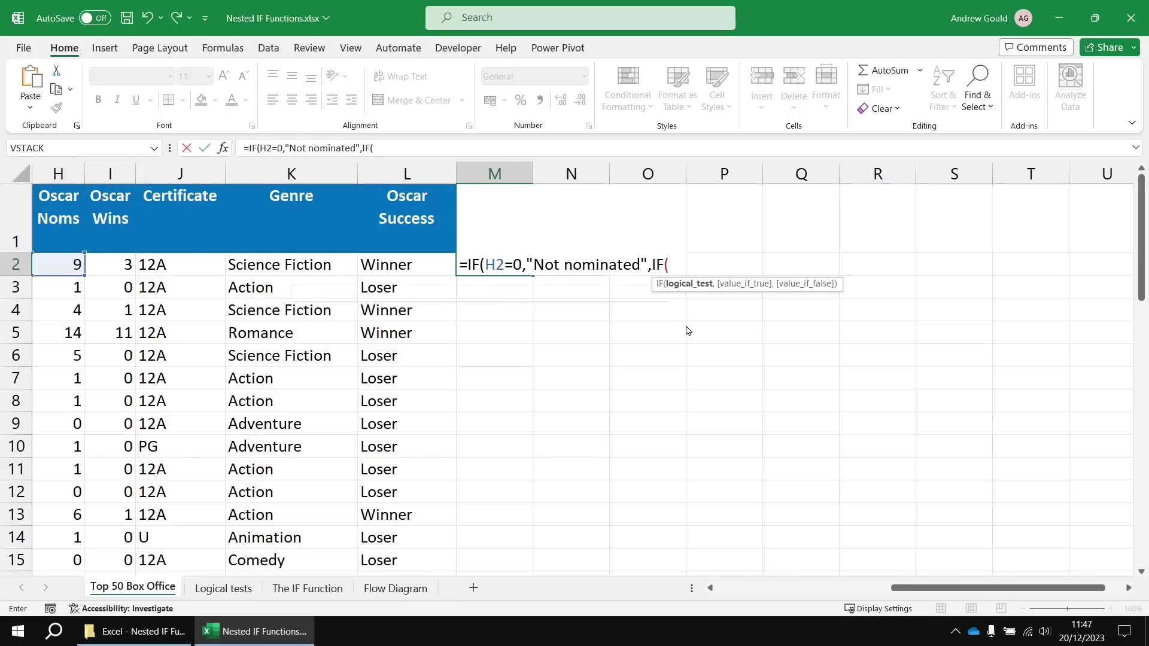
type("I2=0")
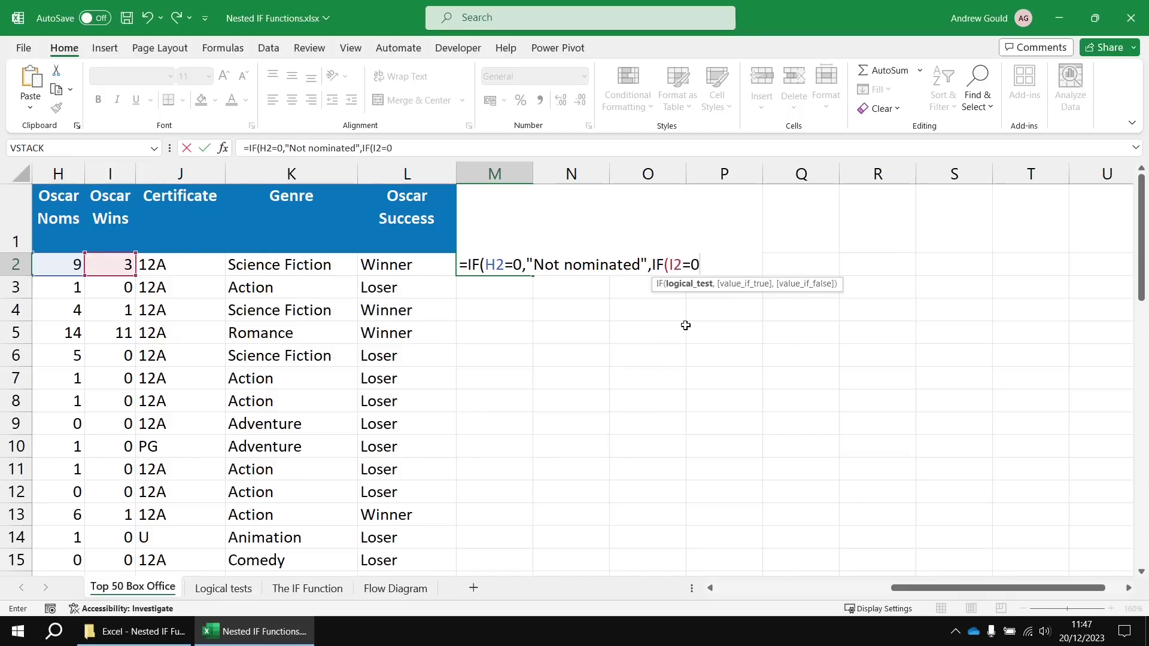
type(",")
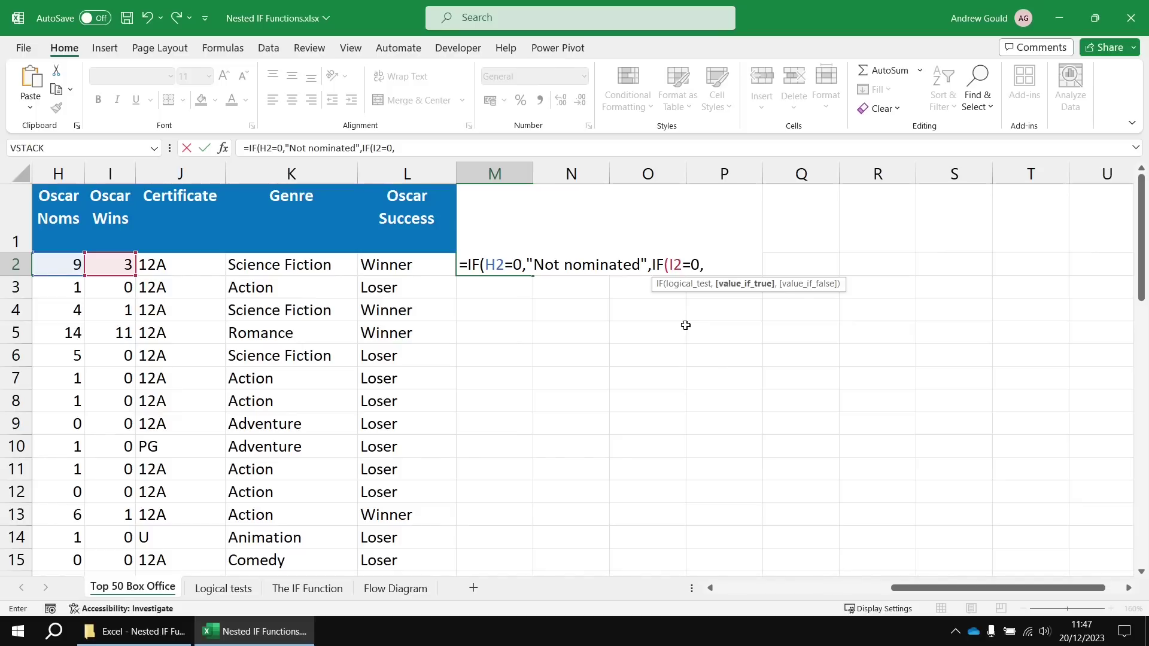
type("\"Loser\",")
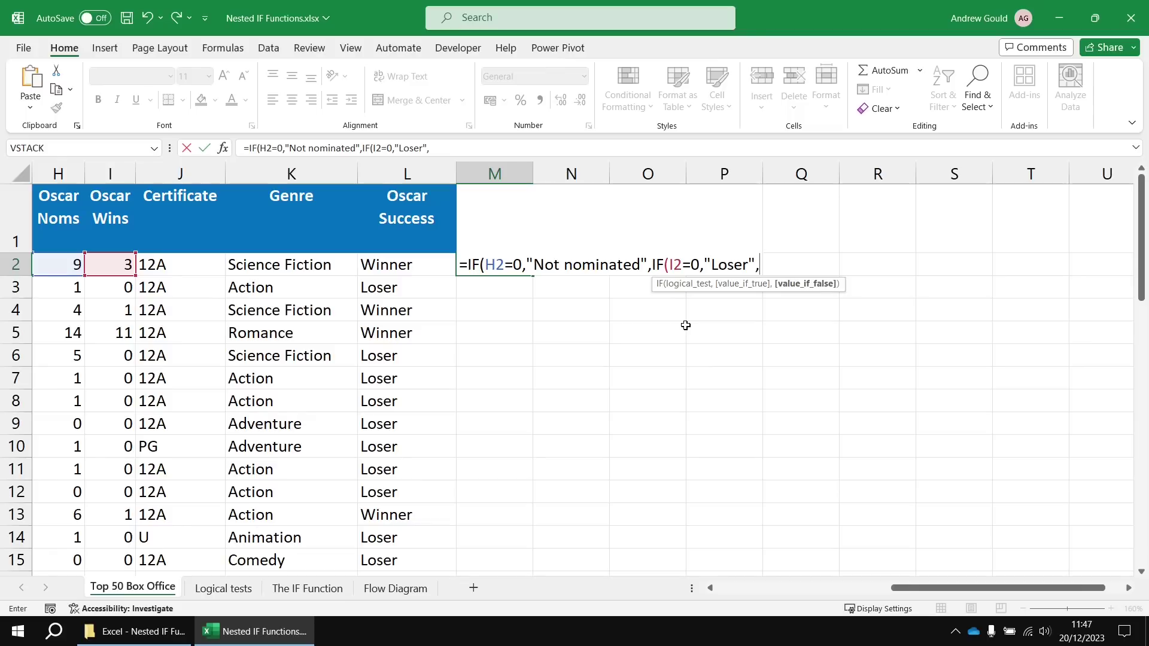
type("\"Winner\"")
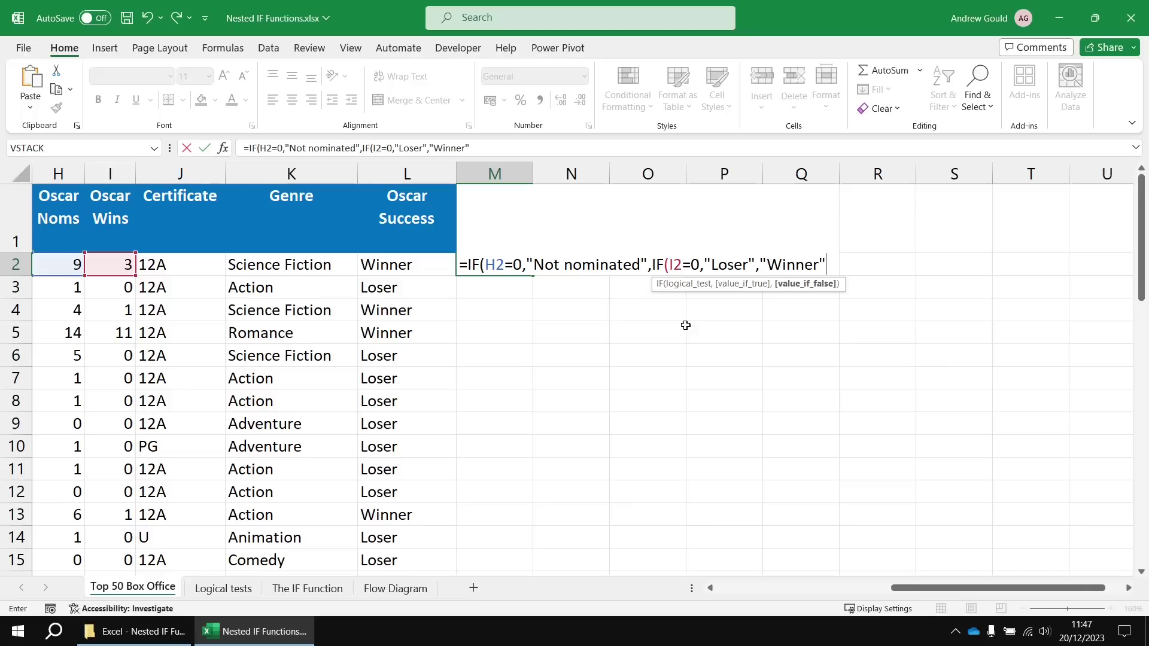
type(")")
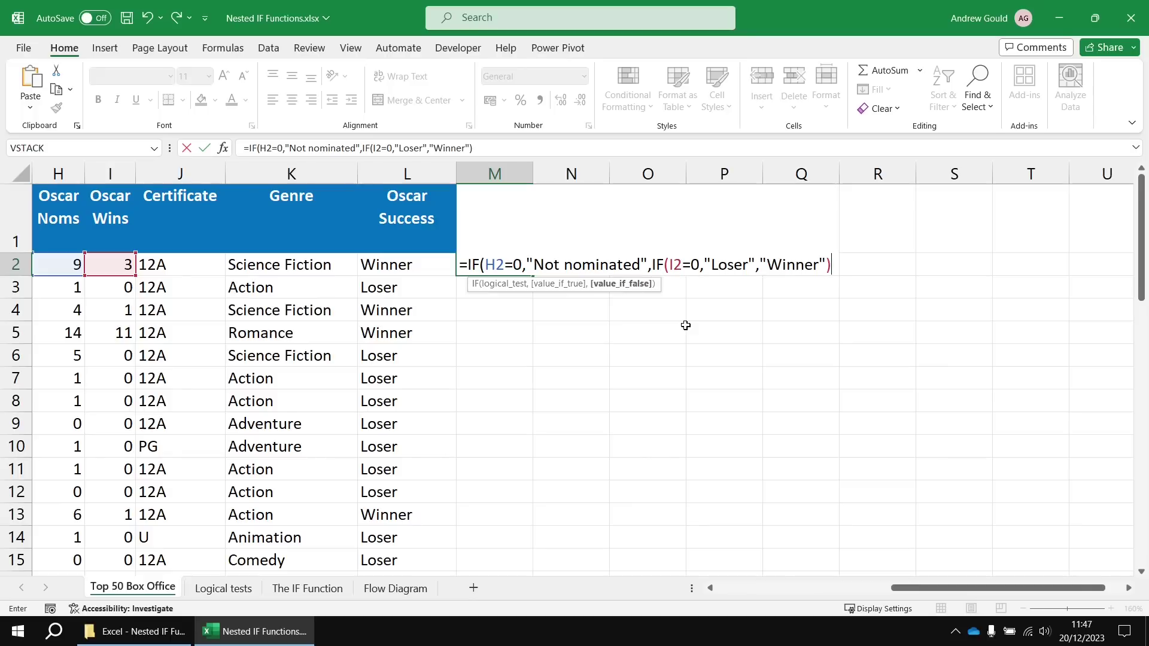
type(")")
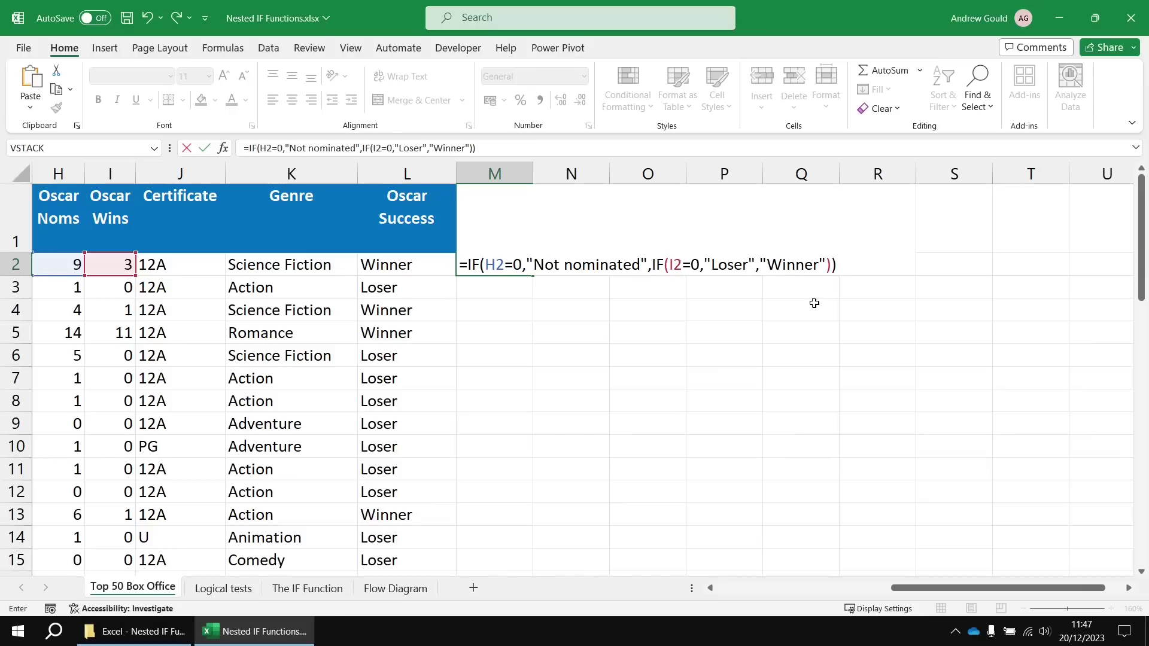
Commit the M2 nested formula, fill it down column M, and widen M for Not nominated.
key("Return")
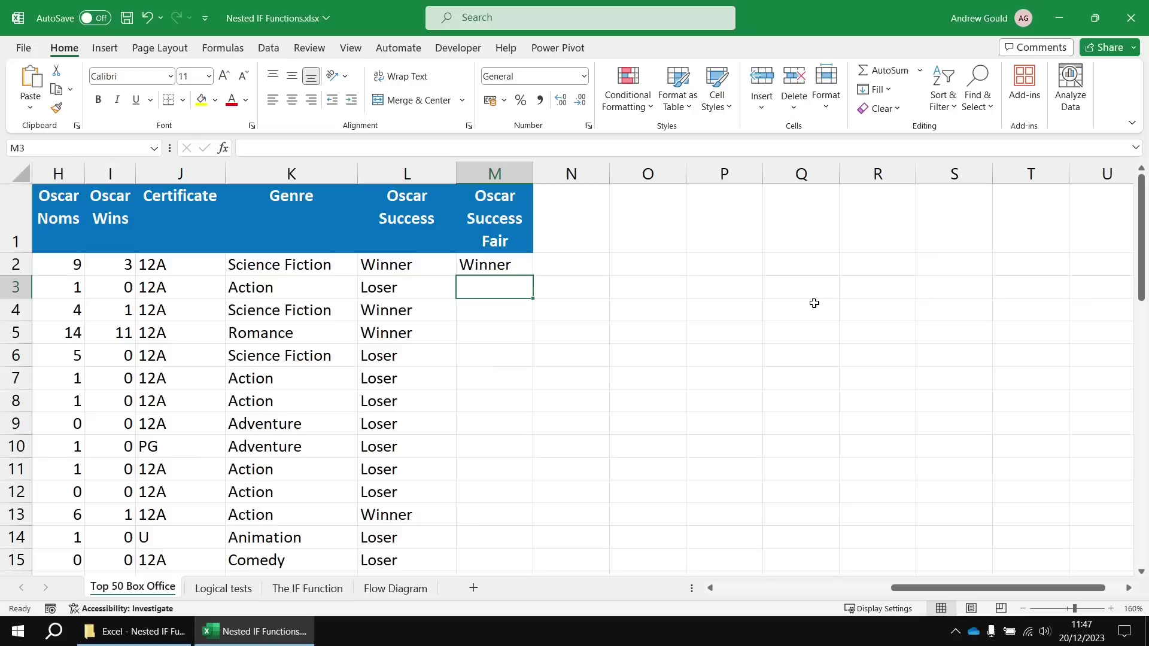
left_click(486, 267)
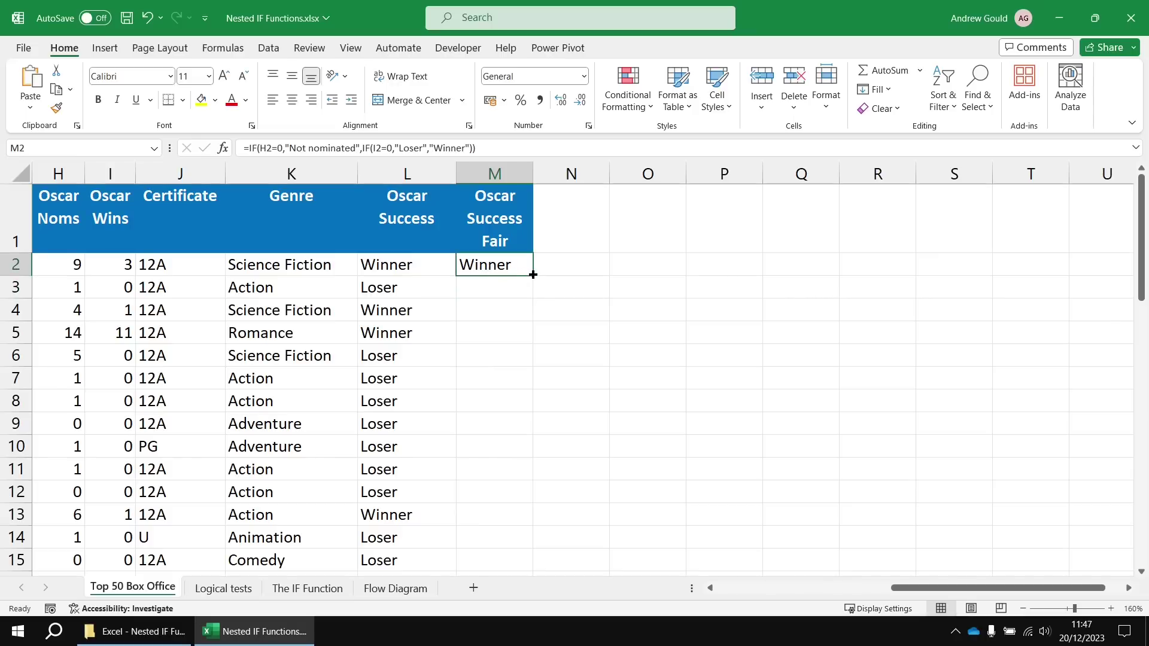
double_click(532, 275)
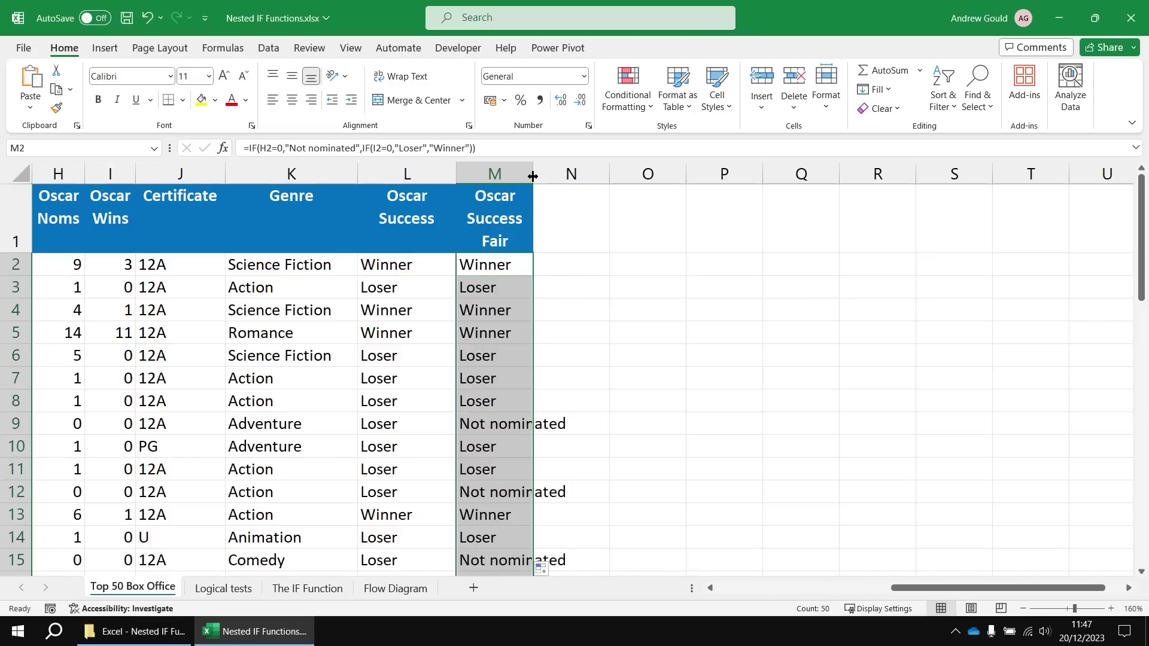
left_click_drag(533, 177, 576, 177)
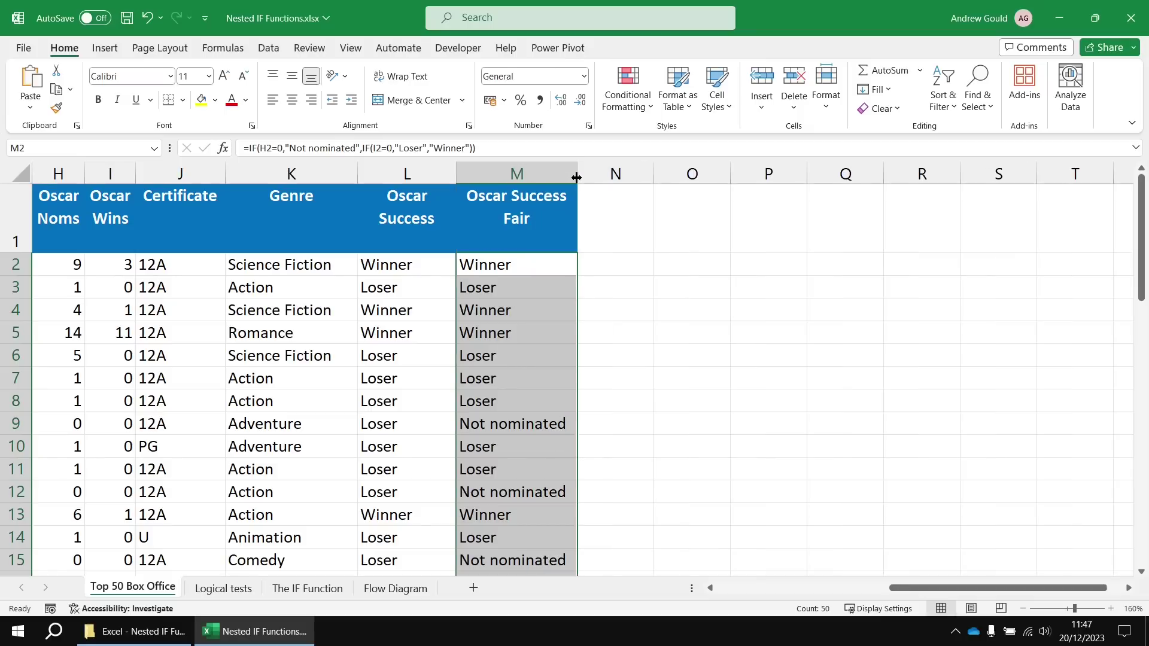
left_click(514, 422)
left_click(500, 401)
left_click(500, 342)
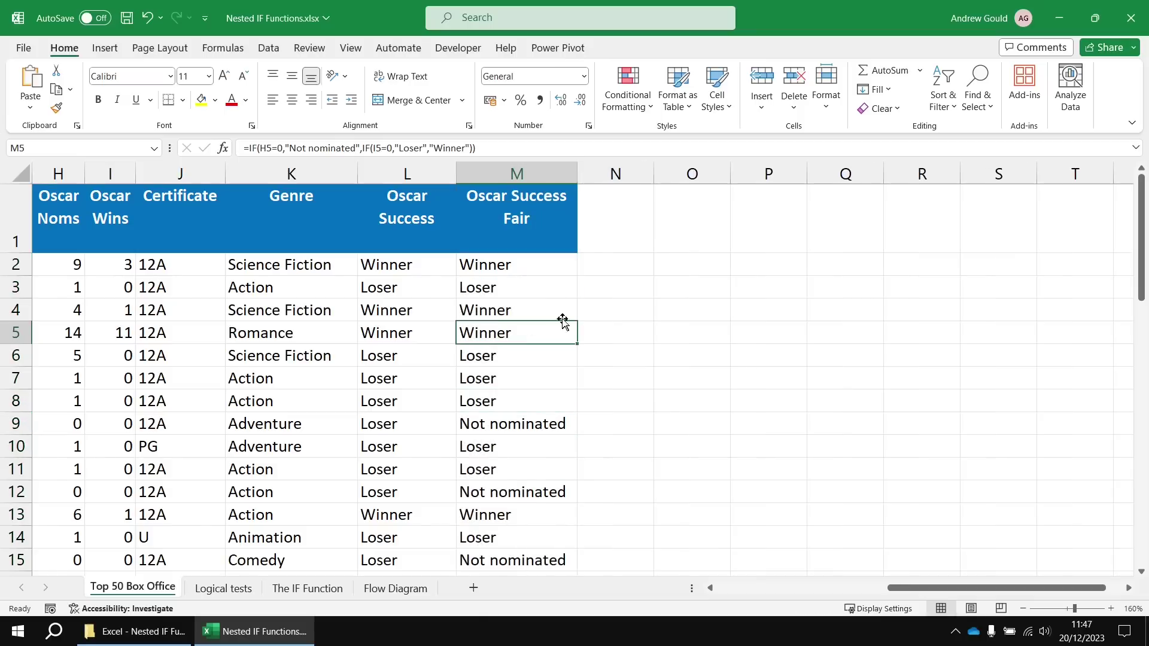
key("ctrl+Up")
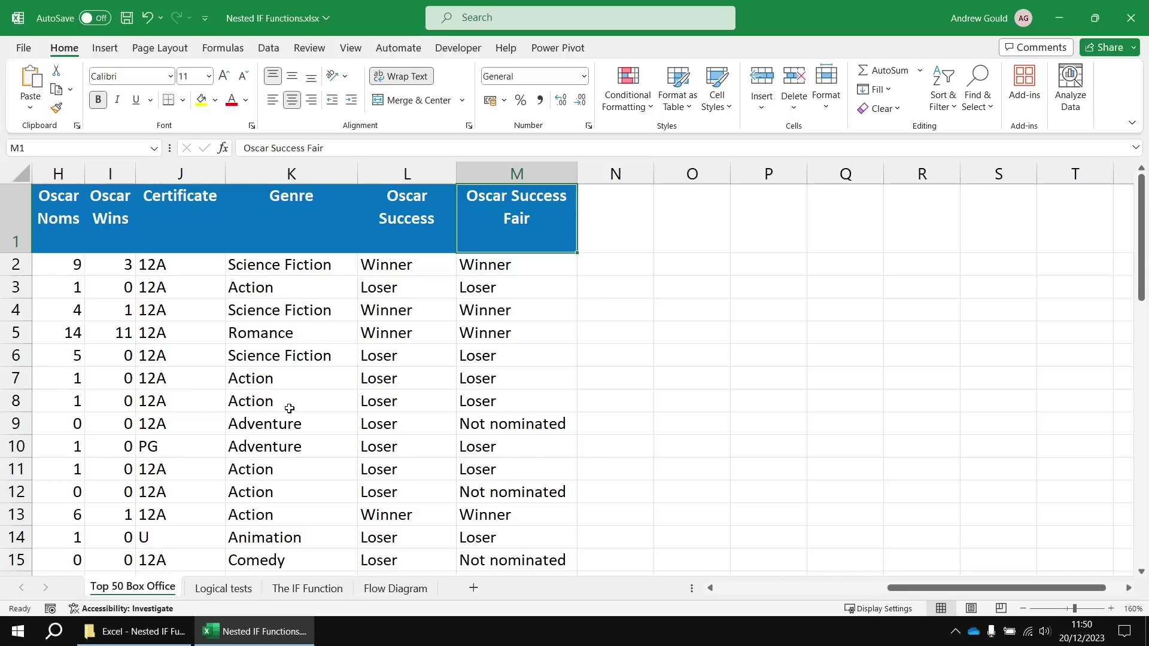
Add the heading 'Genre Rating' in cell N1.
left_click(604, 250)
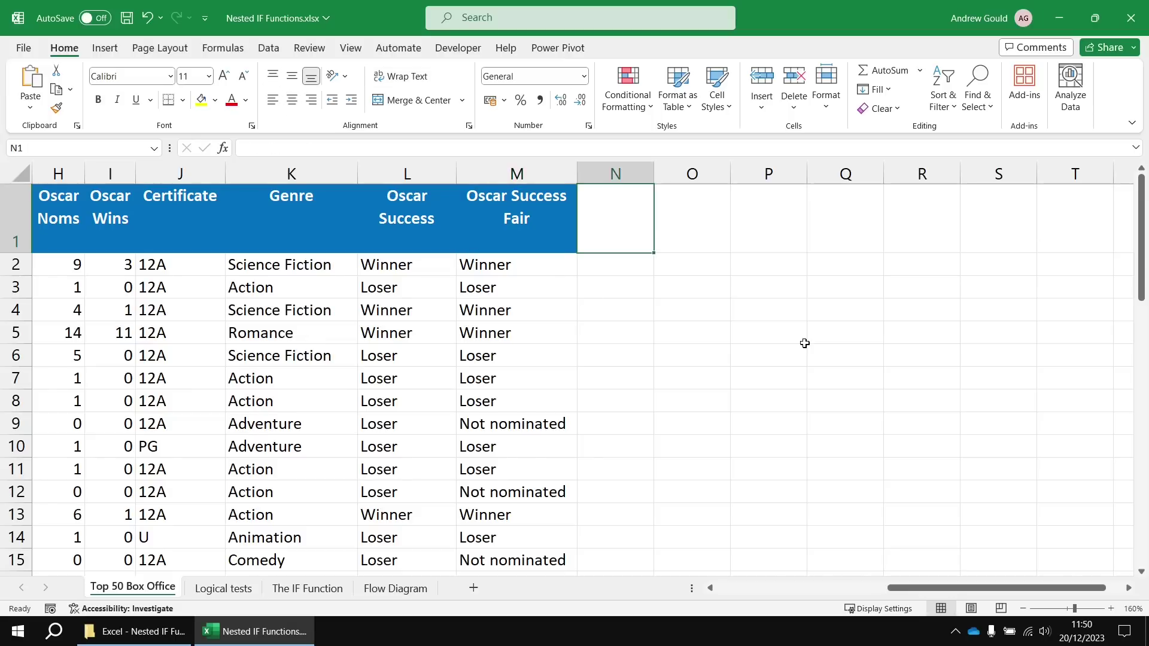
type("Genre ")
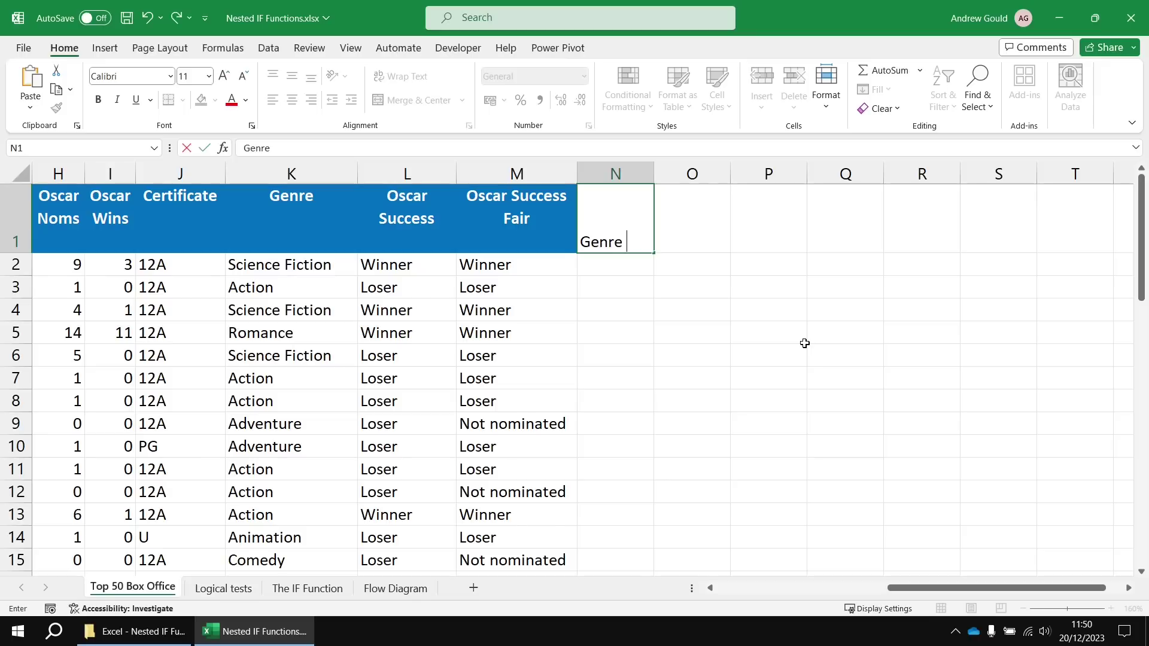
type("Rating")
key("Return")
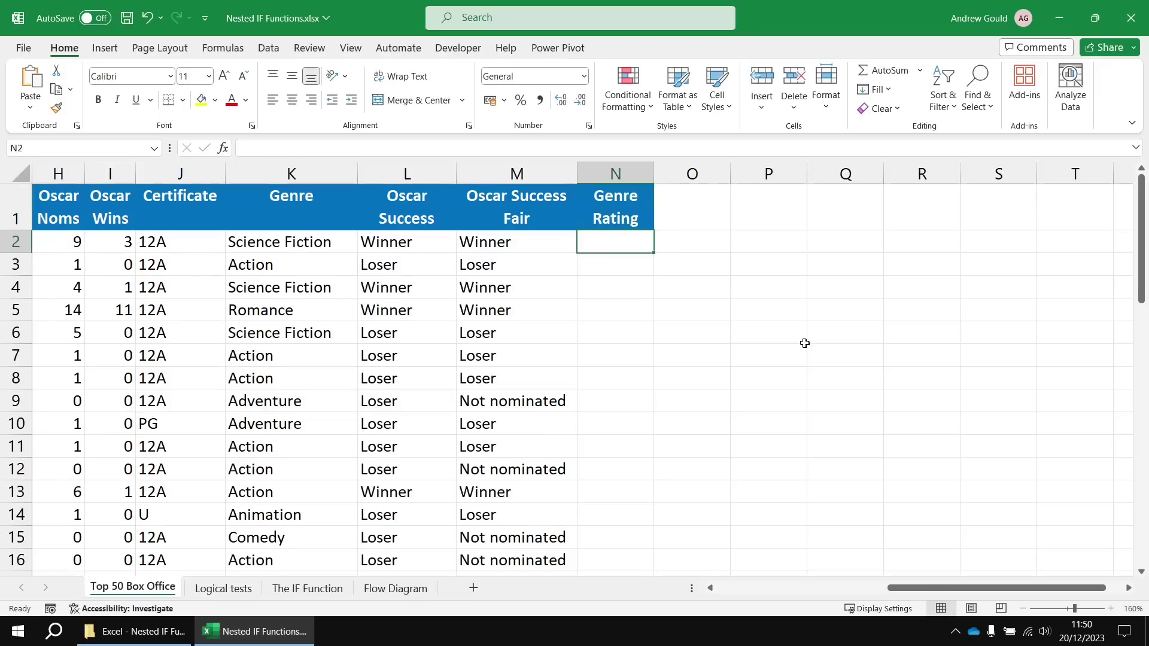
Write =IF(K2="Science Fiction","Best",IF(K2="Romance","Worst","Anything Else")) into N2.
type("=IF(")
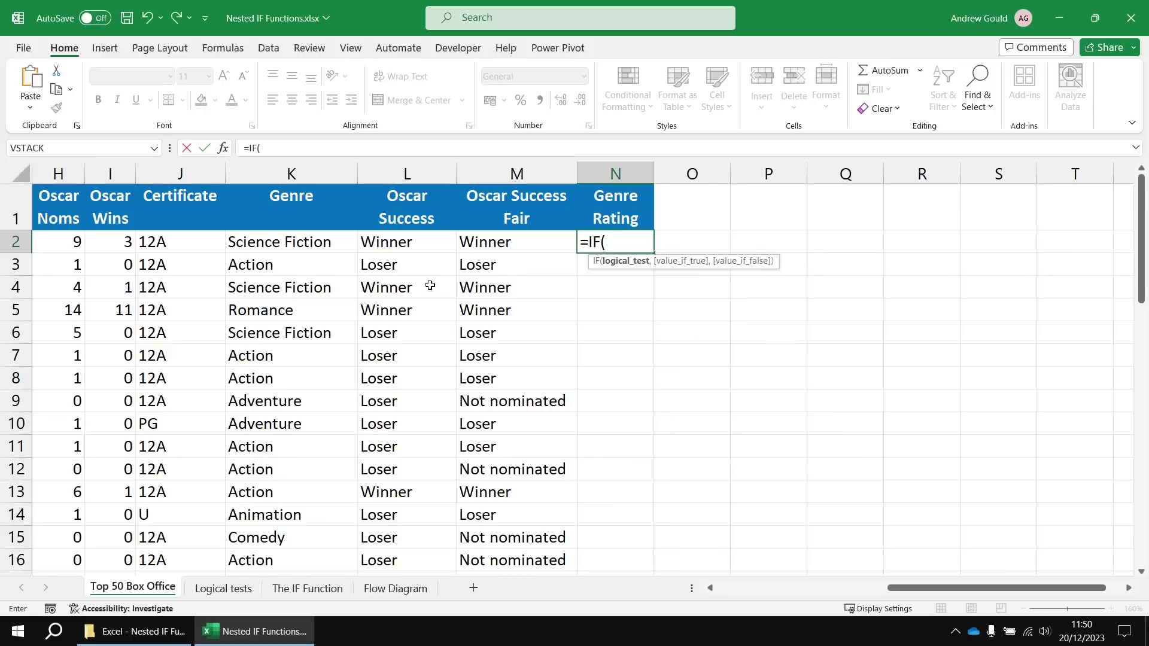
left_click(317, 244)
type("=")
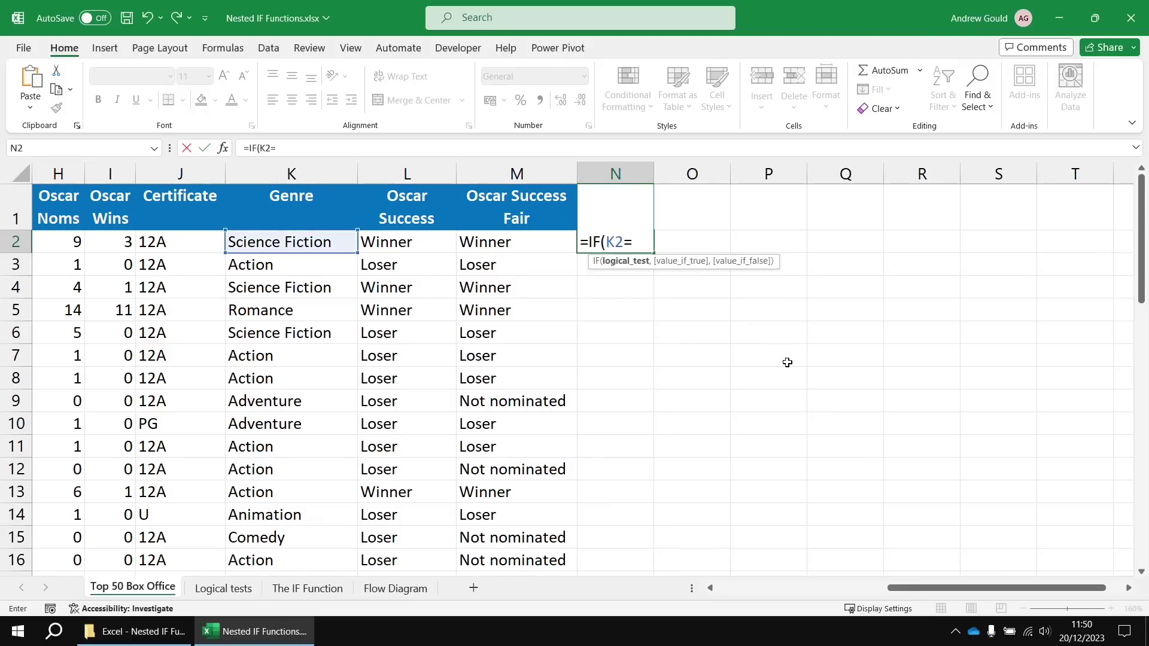
type("\"Science")
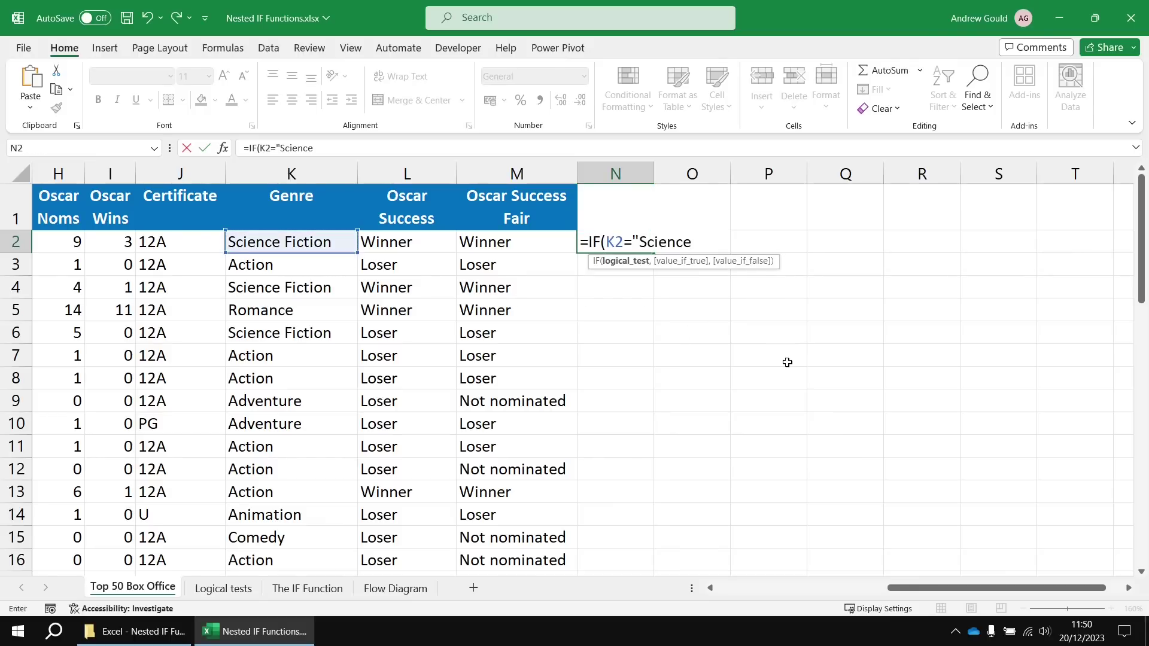
type(" Fiction\"")
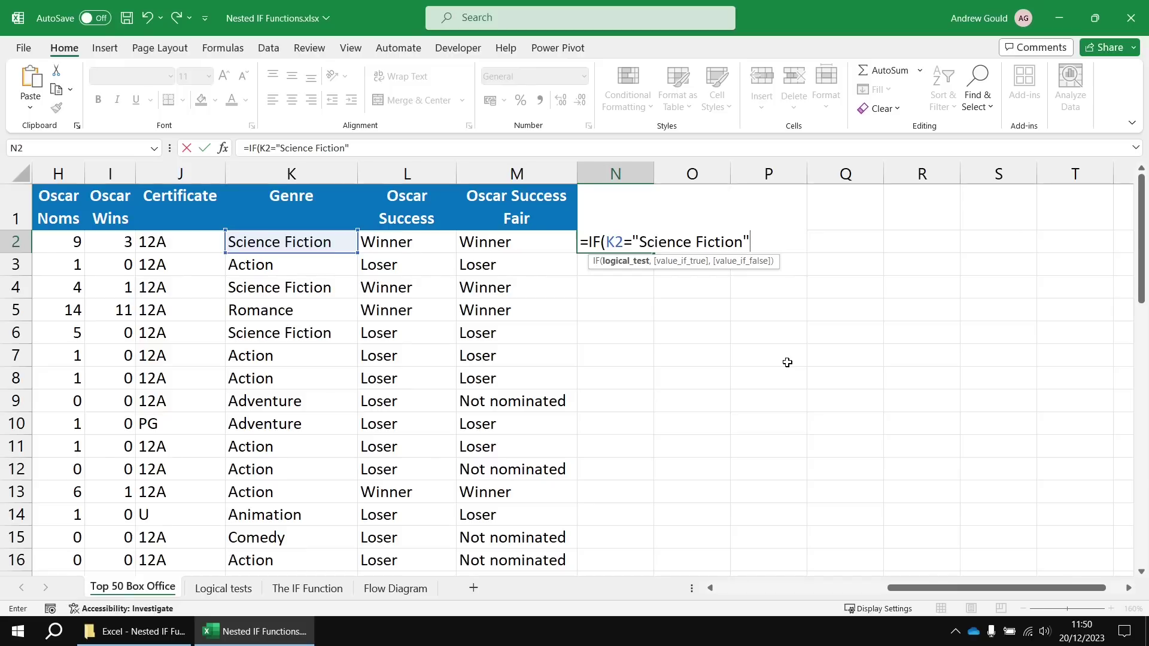
type(",\"")
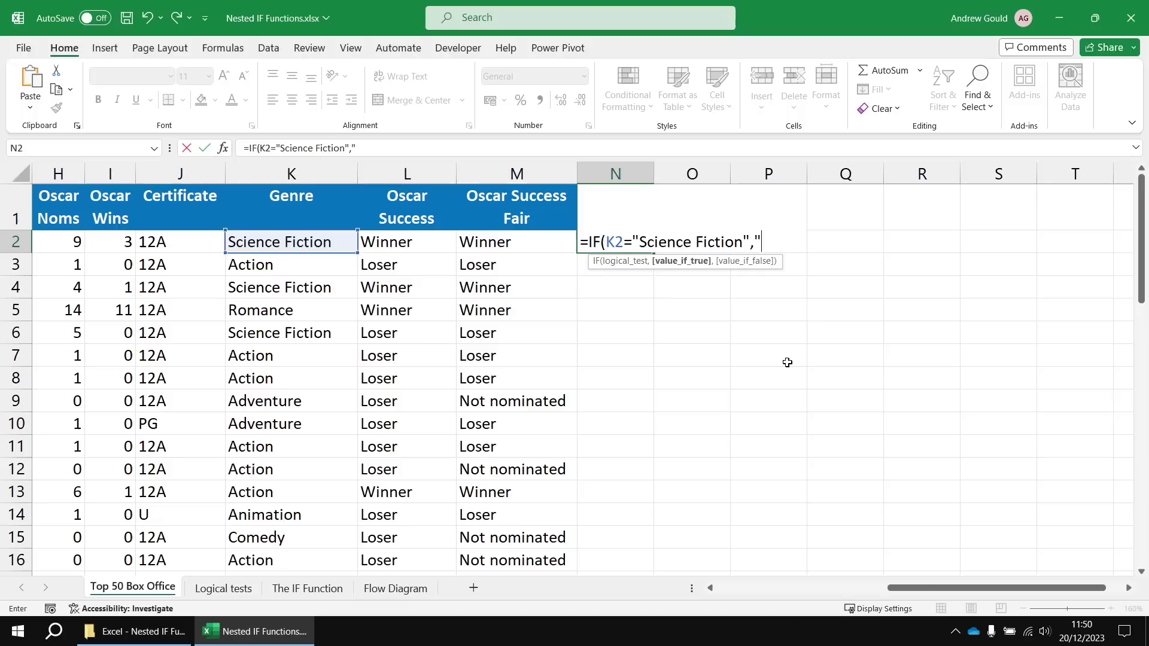
type("Best\",")
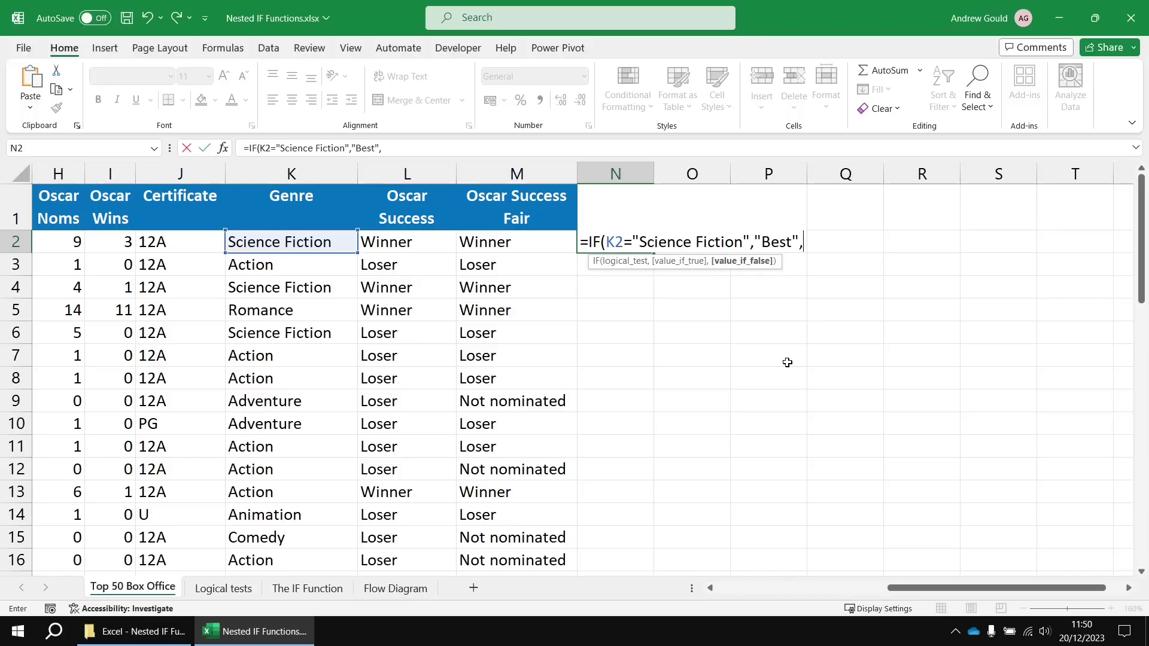
type("IF(")
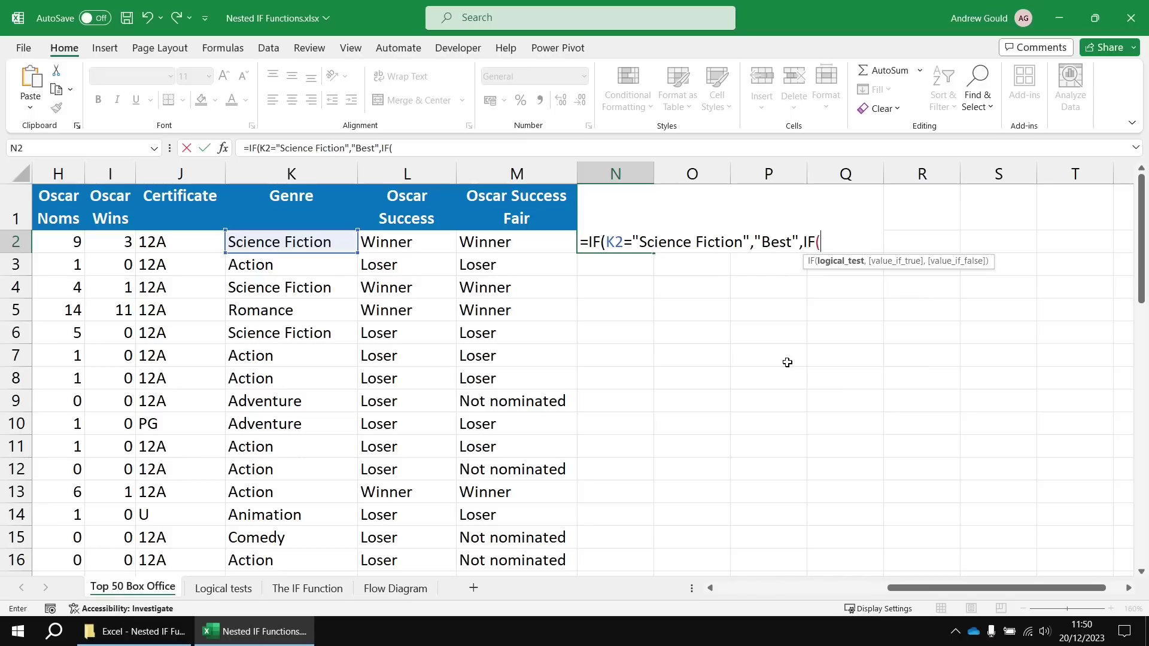
type("K2=\"Ro")
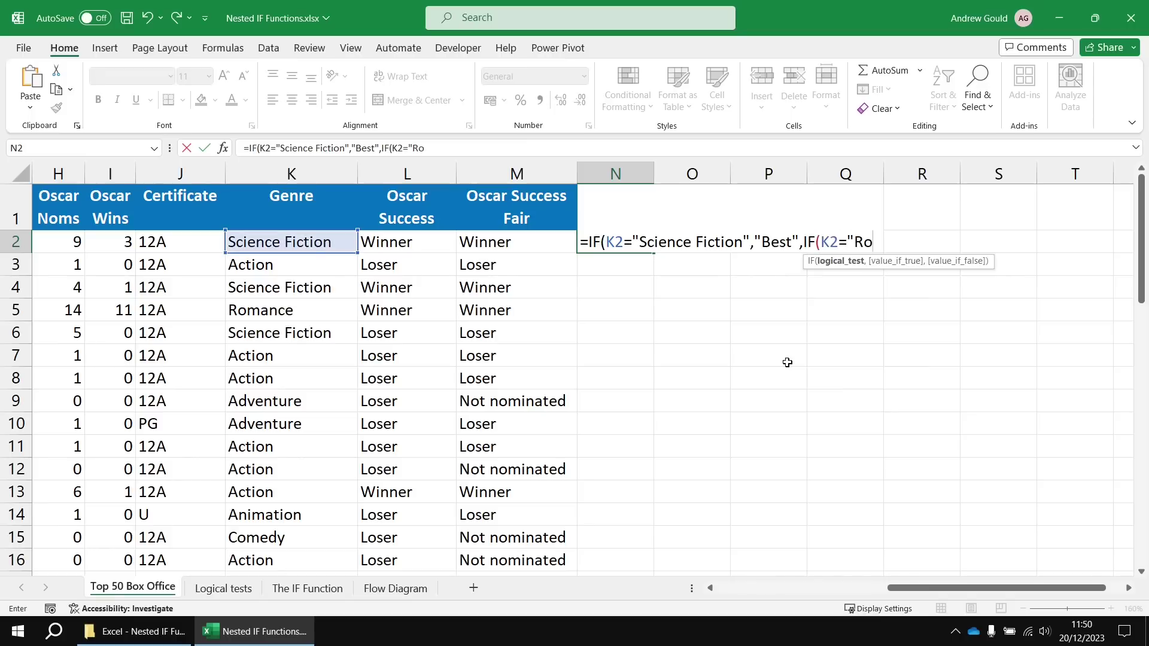
type("mance\"")
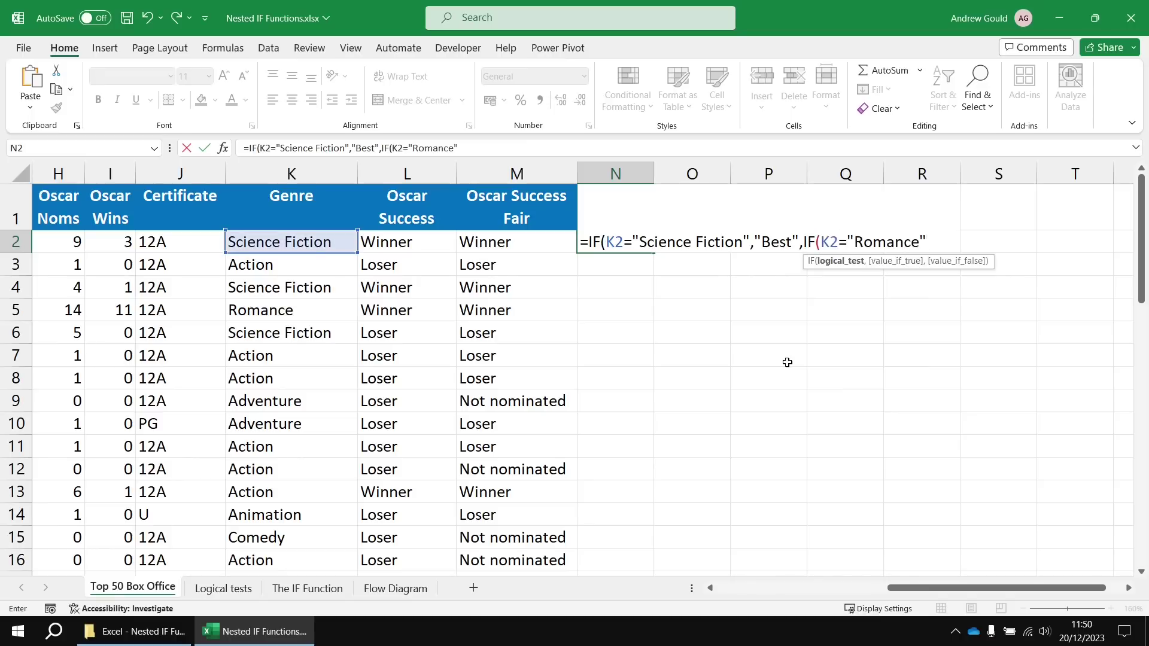
type(",")
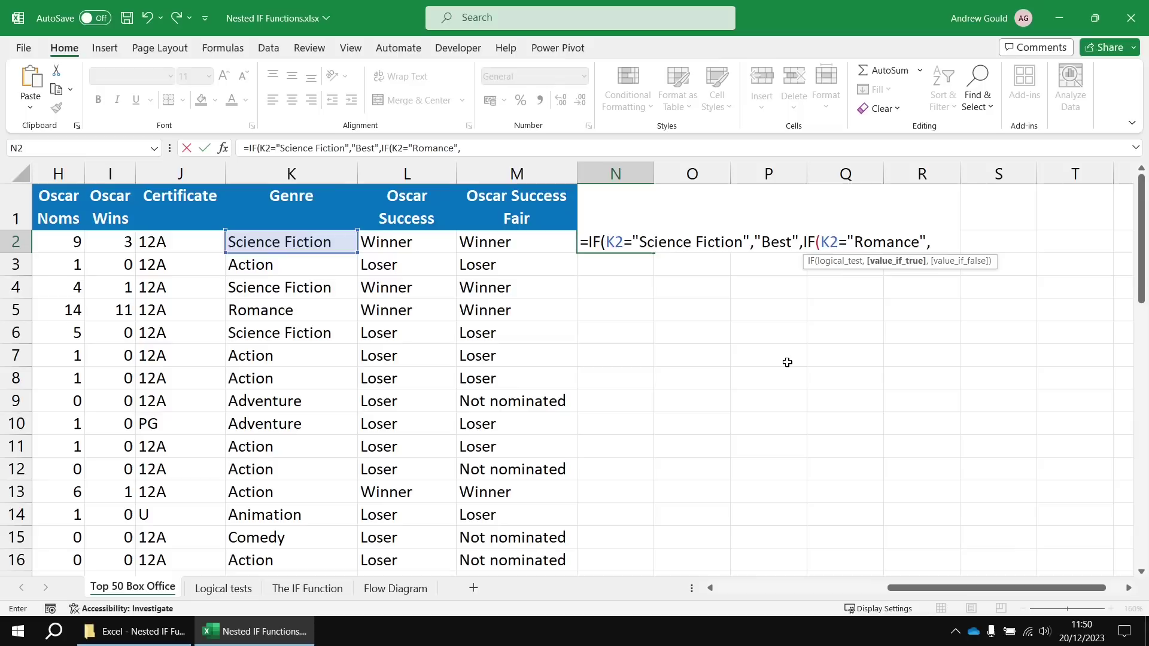
type("\"Worst\"")
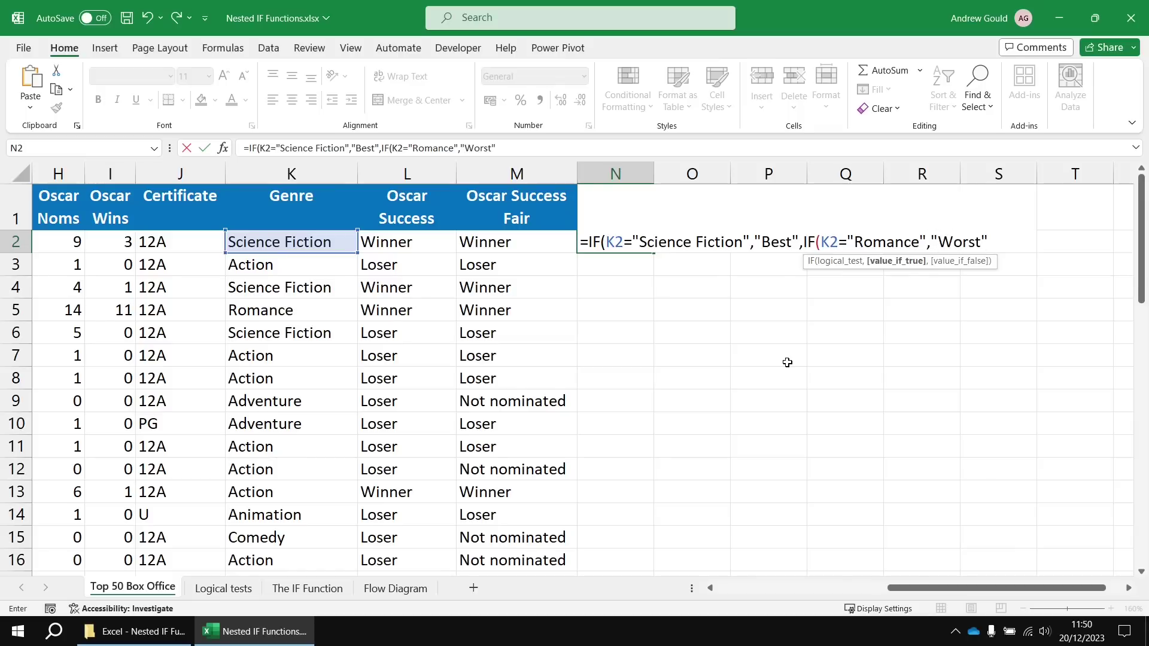
type(",")
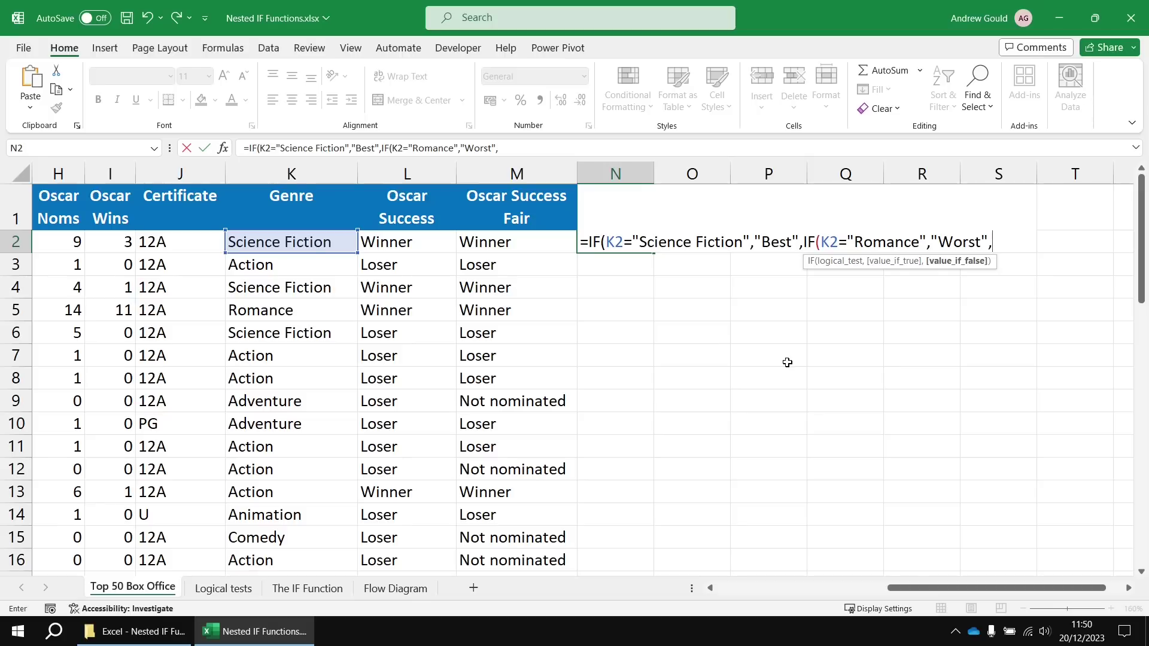
type("\"Anything E")
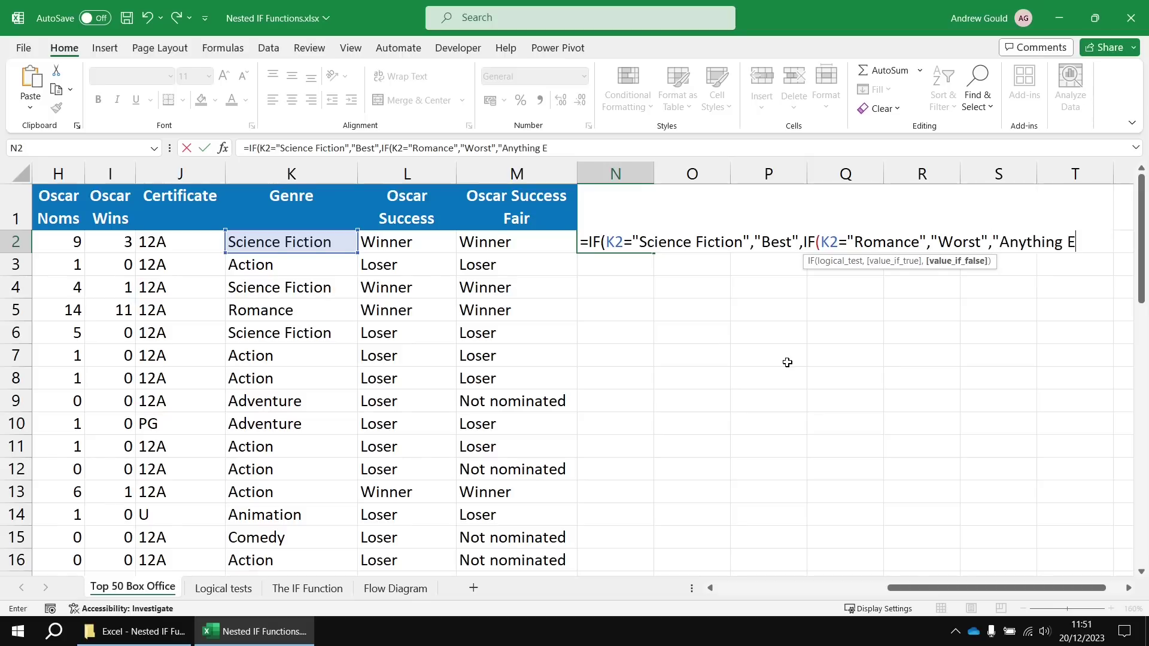
type("lse\")")
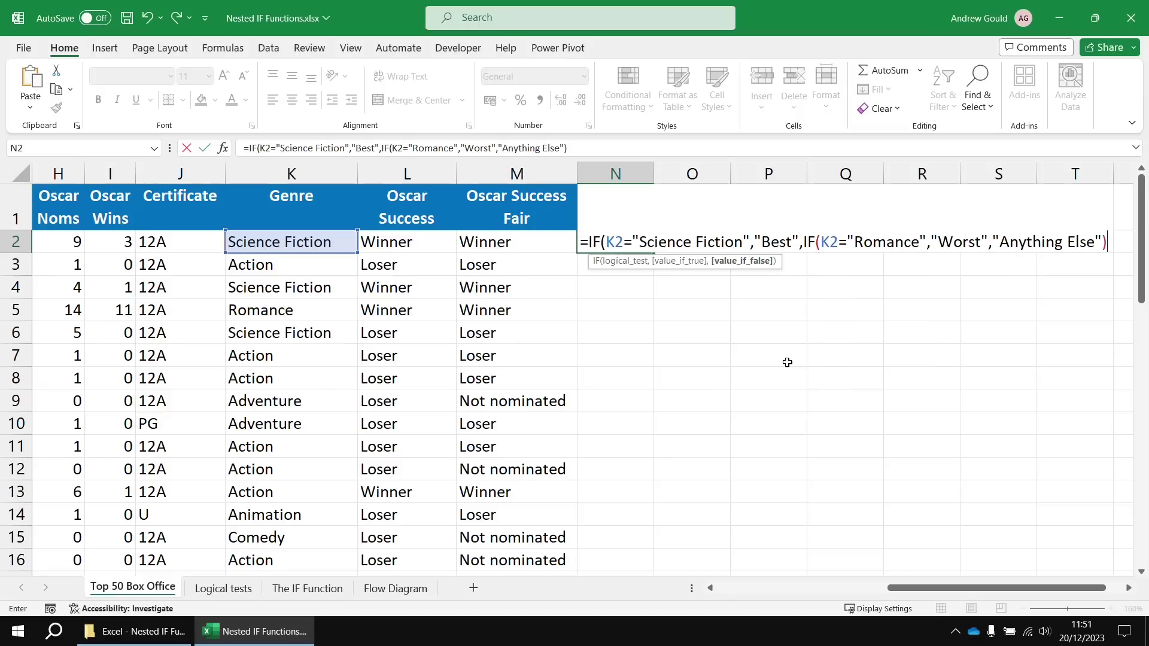
type(")")
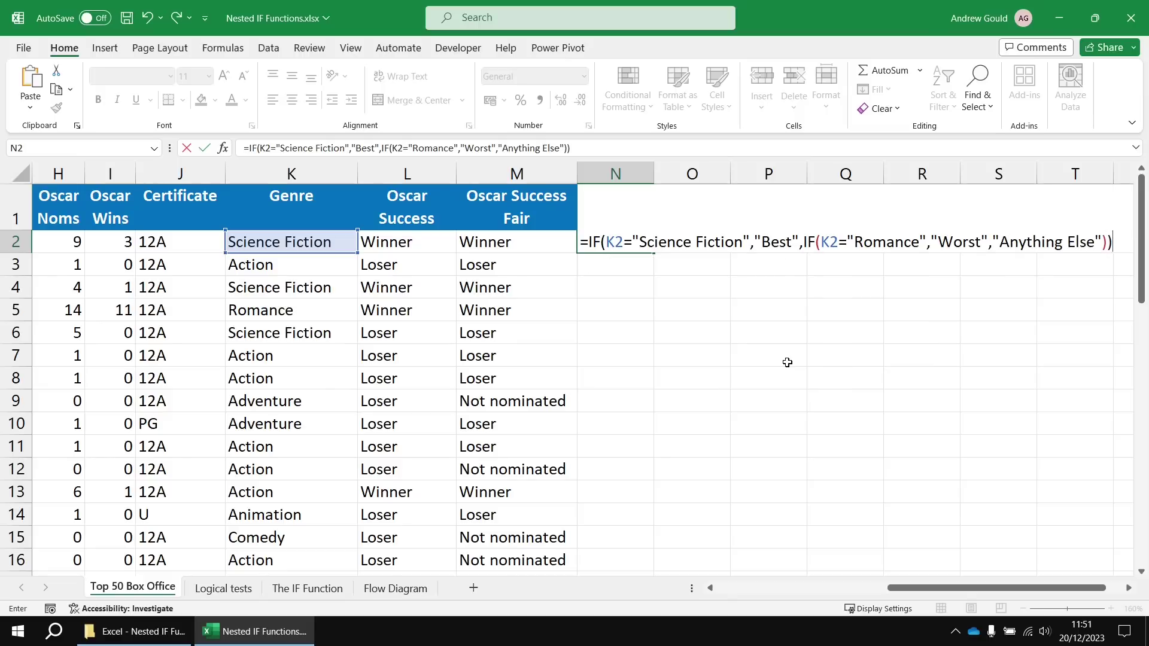
Enter the genre formula, fill it down column N, and widen N to fit 'Genre Rating'.
key("Return")
left_click(641, 246)
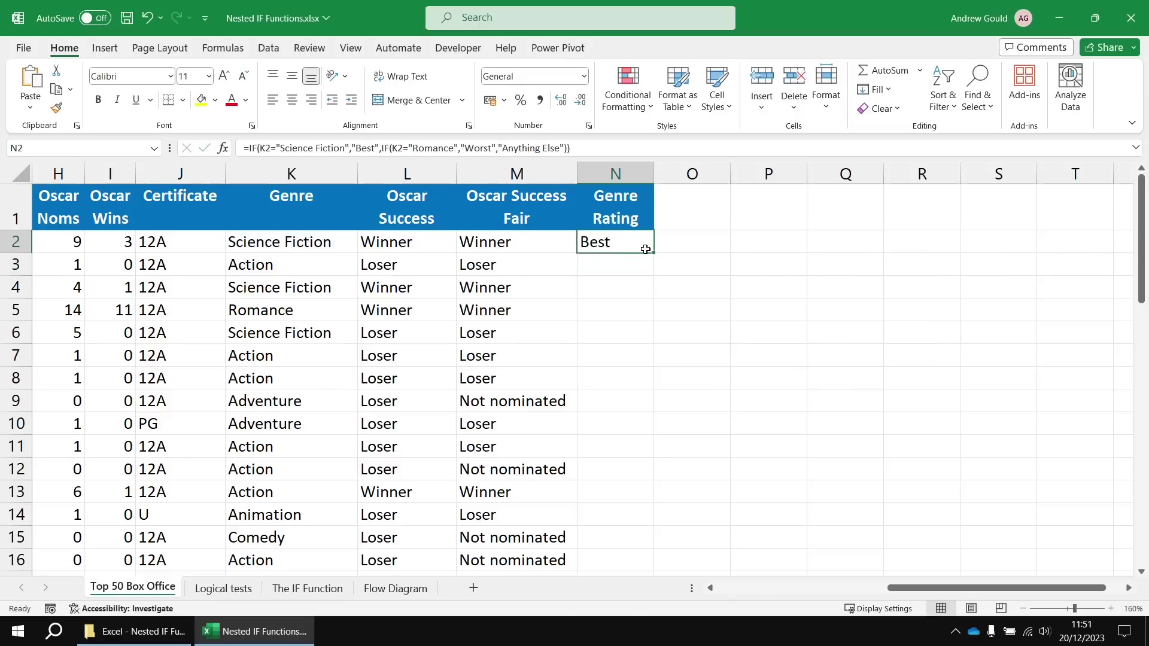
double_click(653, 251)
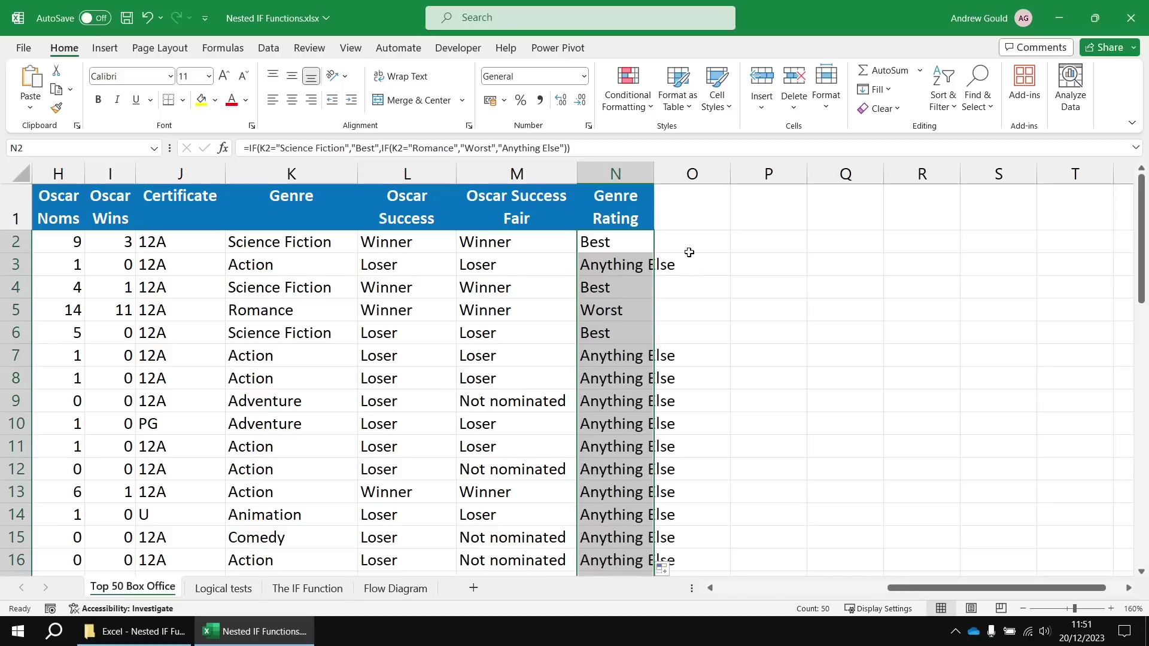
left_click_drag(654, 172, 683, 173)
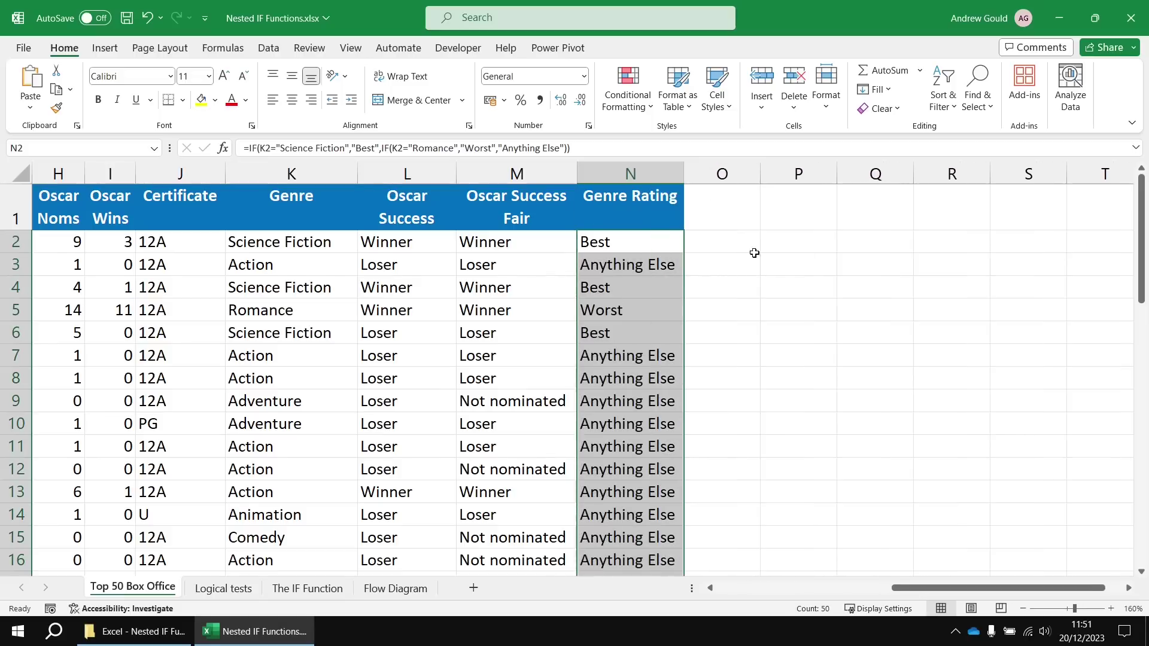
left_click(742, 234)
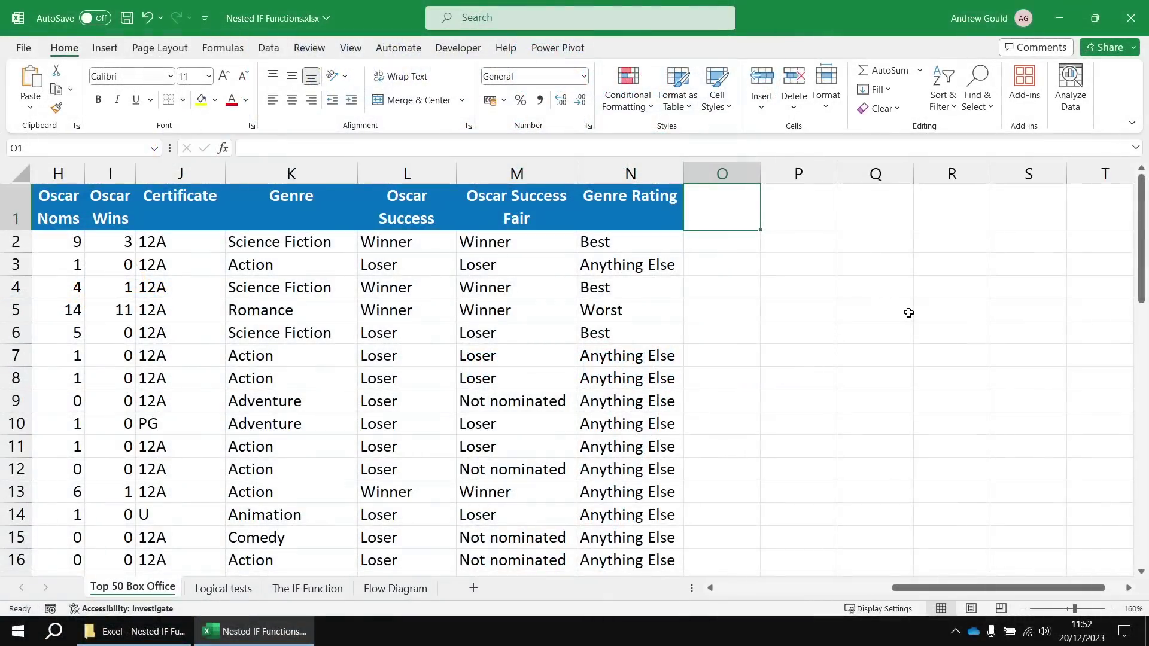
left_click_drag(927, 588, 742, 599)
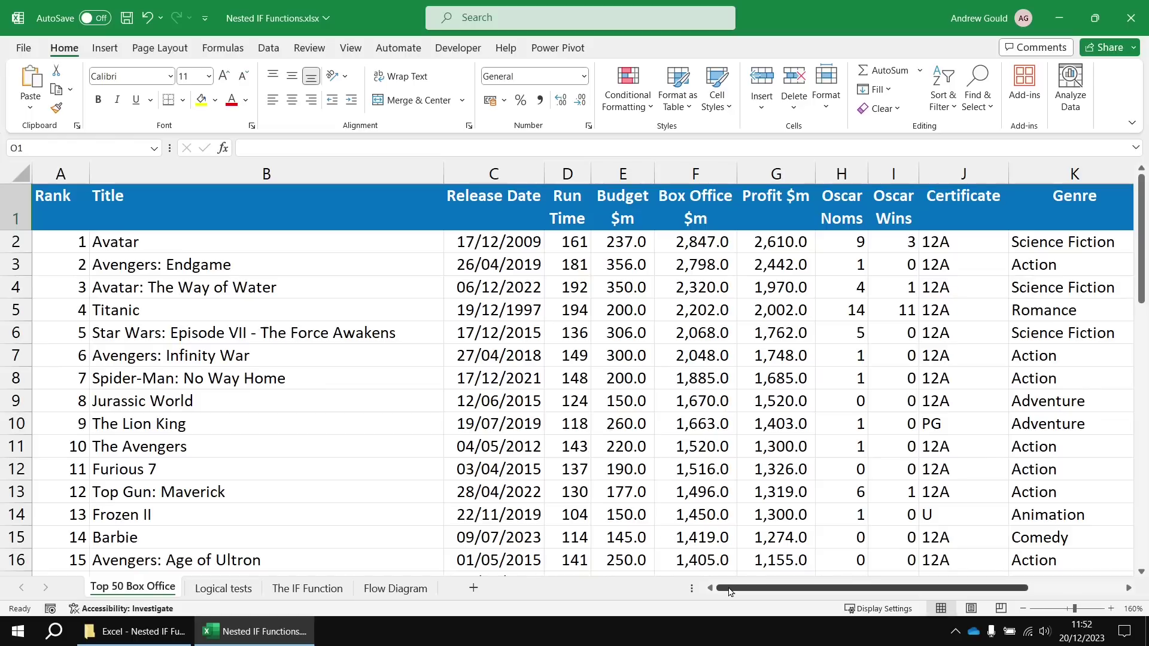
Add 'Age' in O1 and write =IF(C2<DATE(2000,1,1),"Ancient",IF(C2<DATE(2010,1,1),"Old","Modern")) in O2.
left_click_drag(729, 592, 837, 591)
left_click(1129, 589)
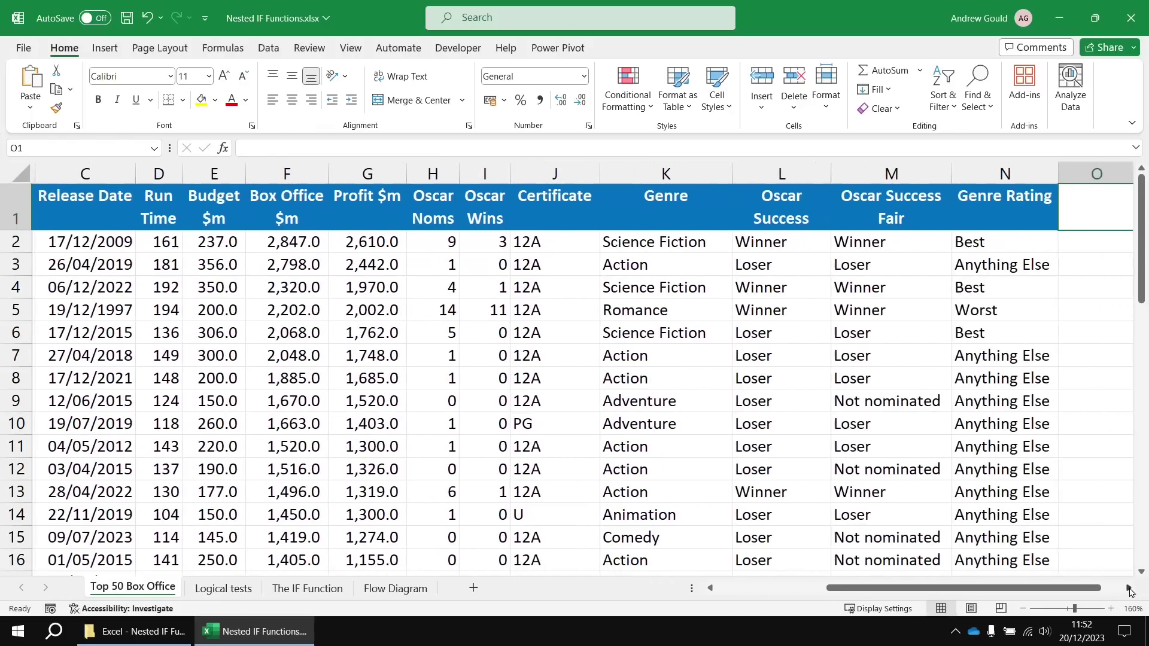
scroll(1129, 588, "right", 11)
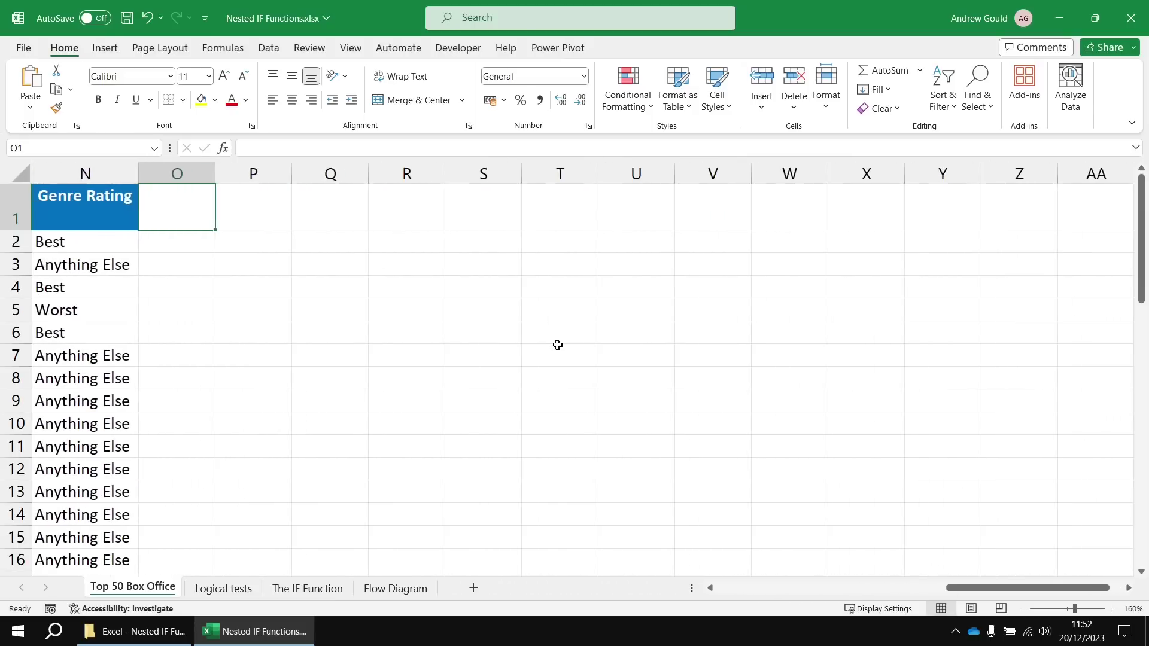
type("Age")
key("Return")
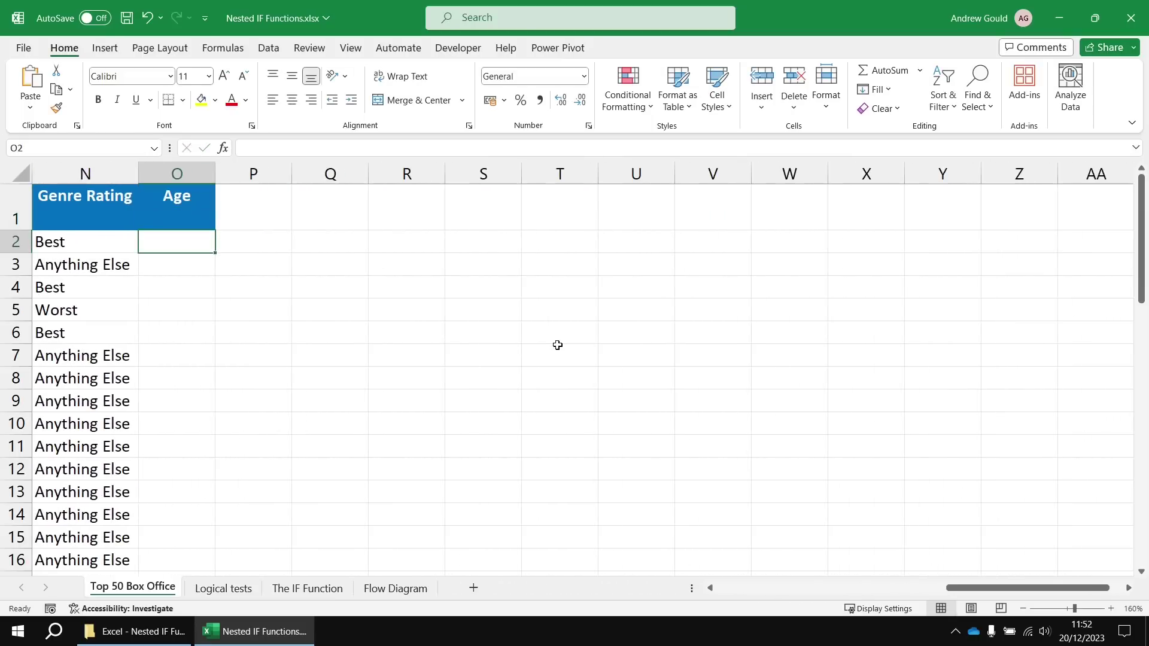
type("=IF(")
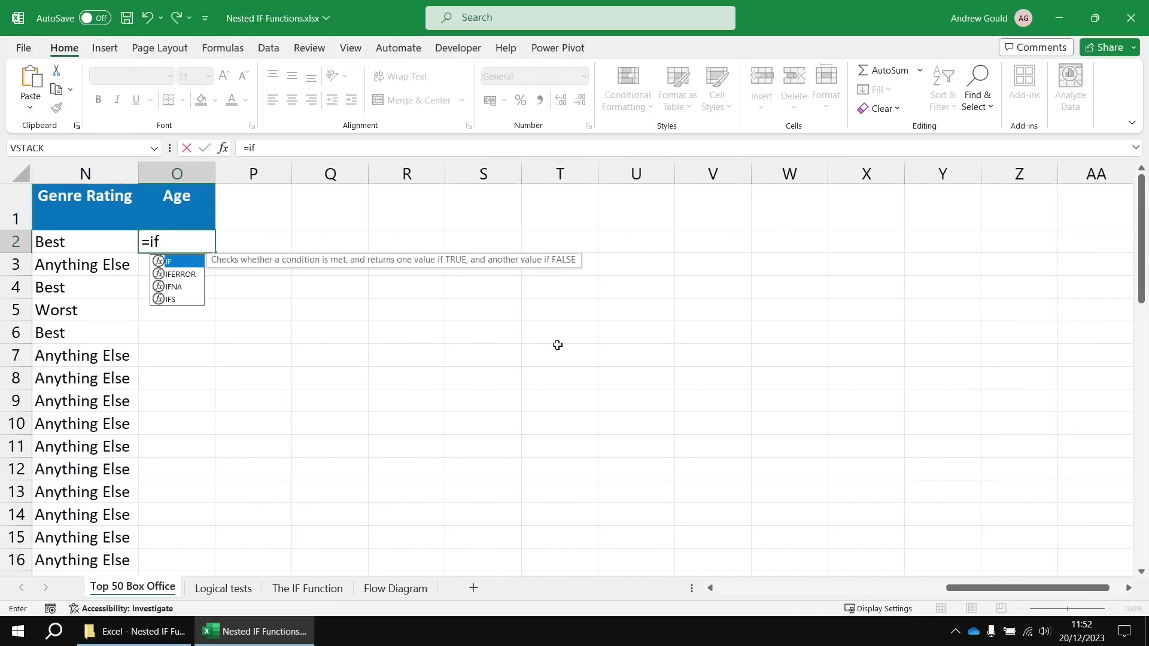
type("C2<")
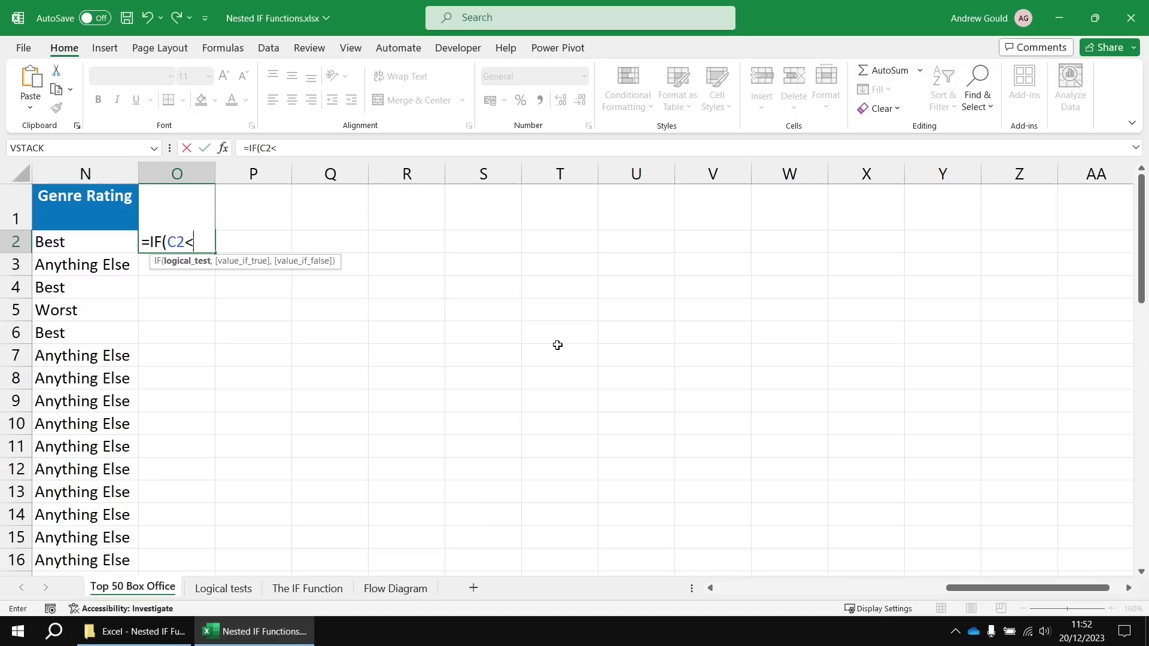
type("DATE")
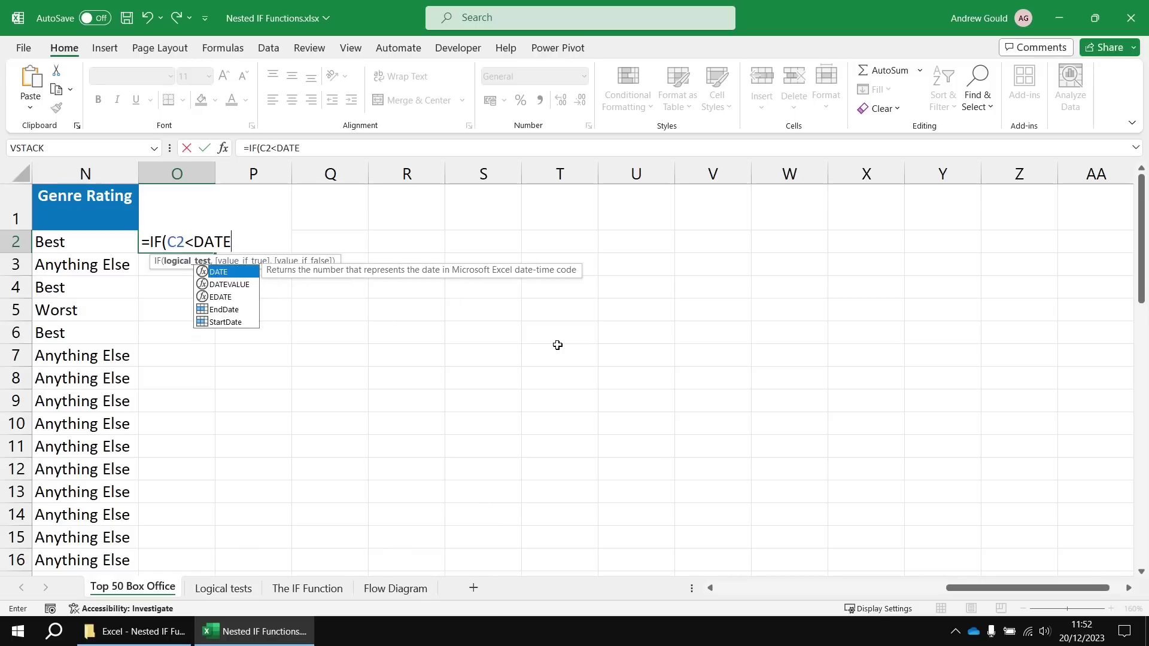
type("(200")
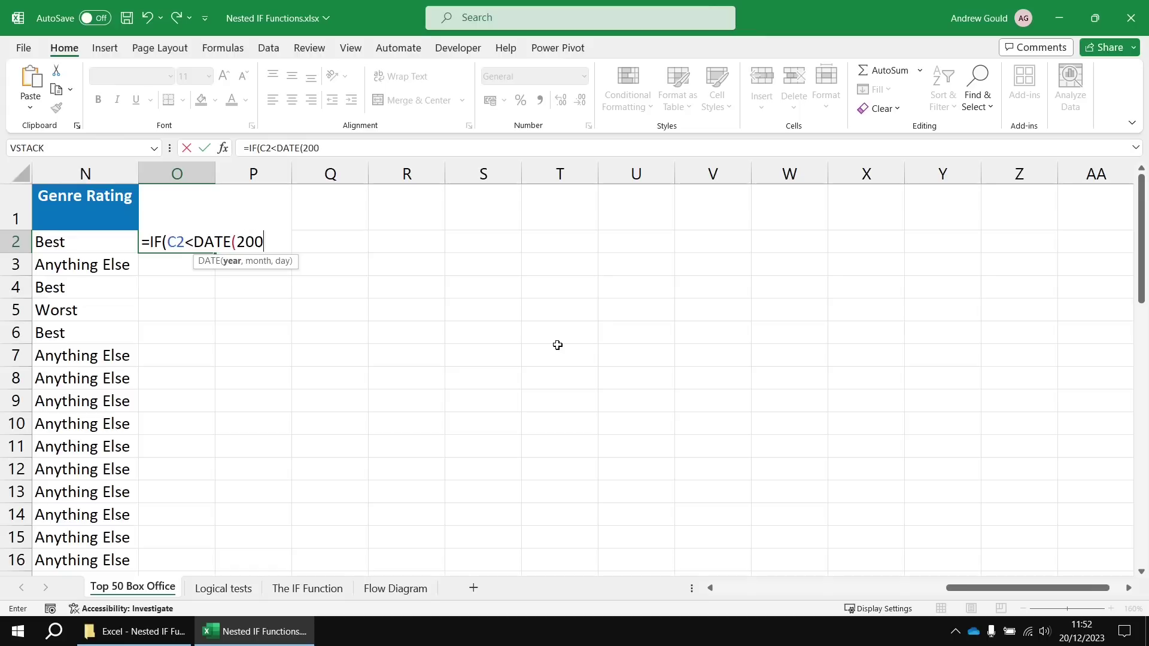
type("0,1,1")
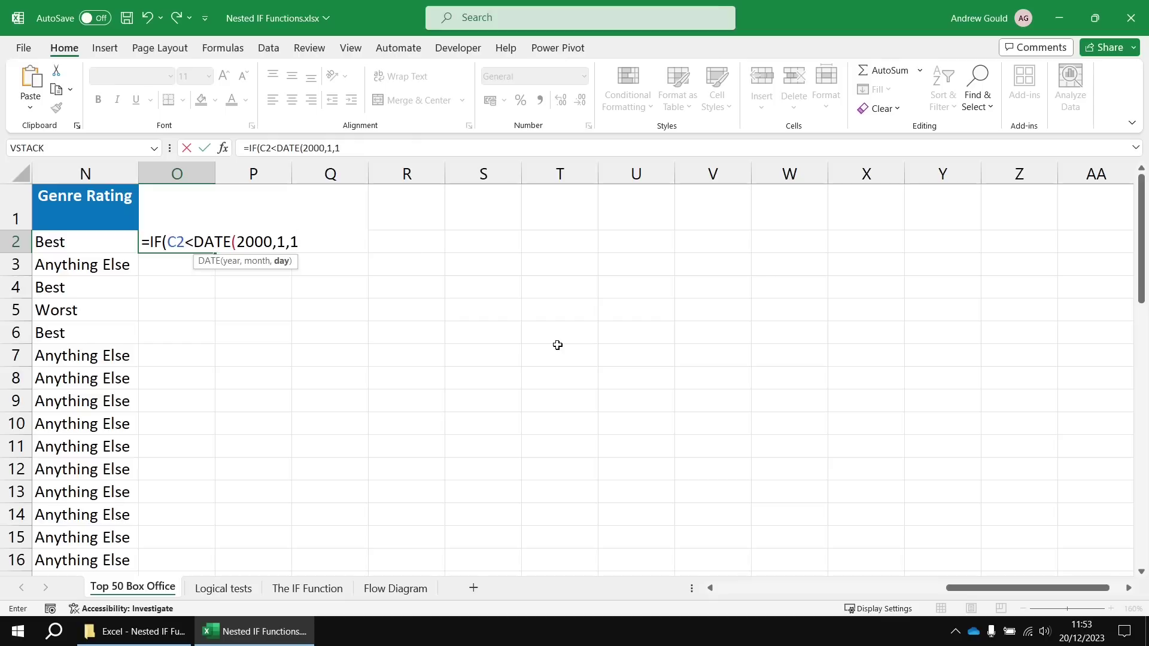
type(")")
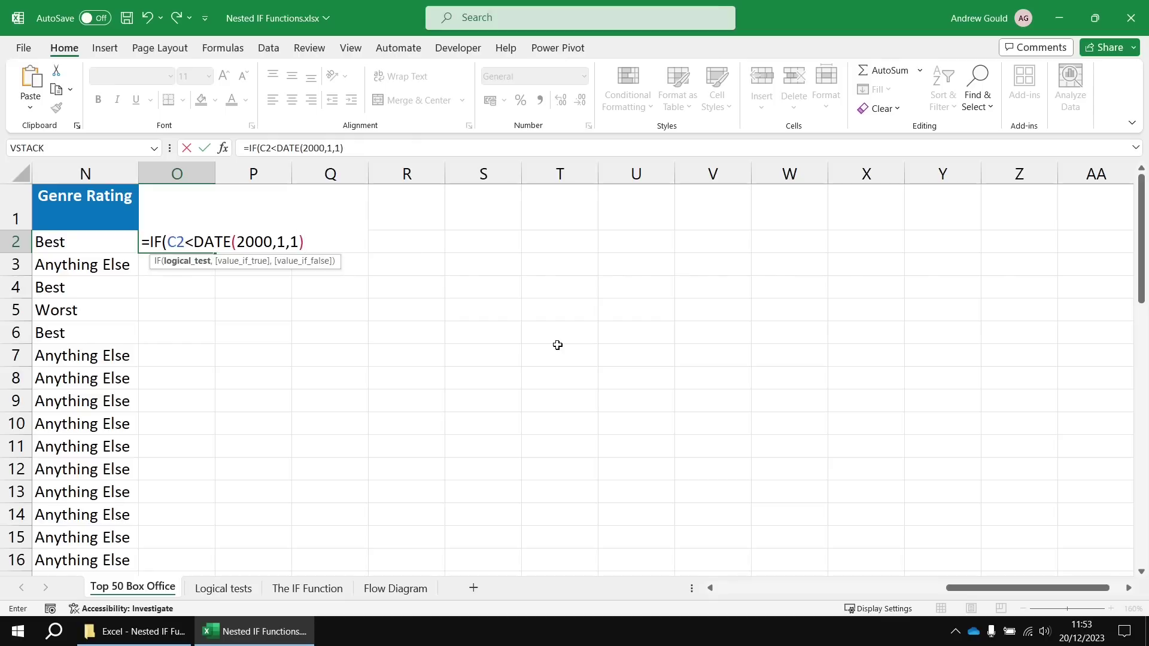
type(",\"Ancient")
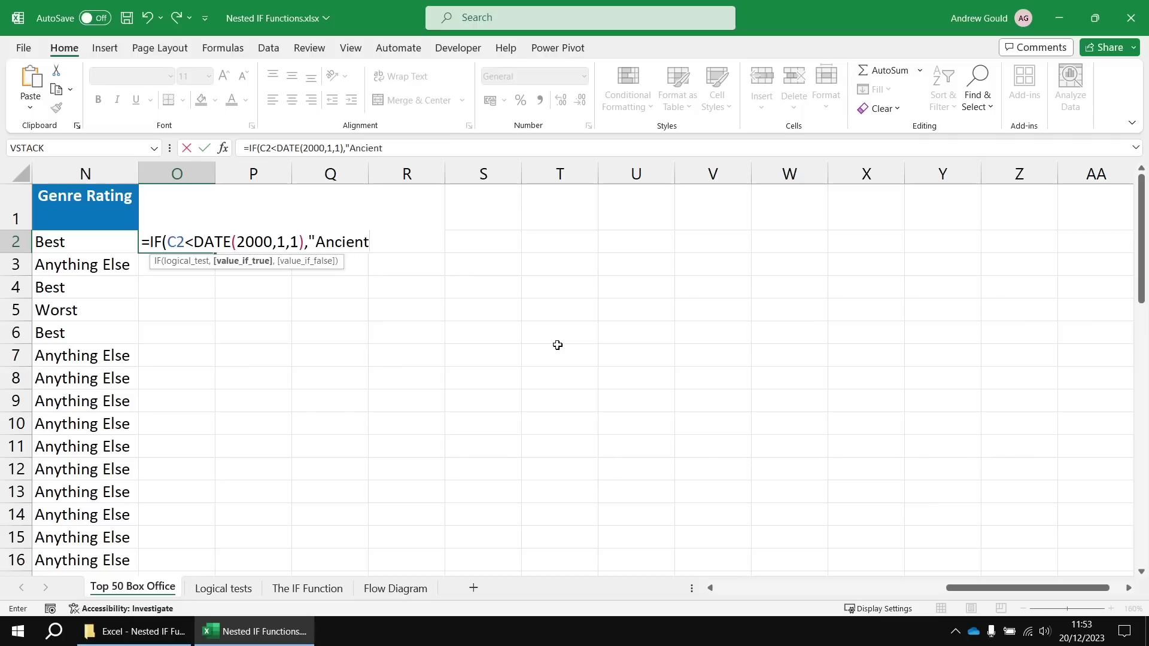
type("\",")
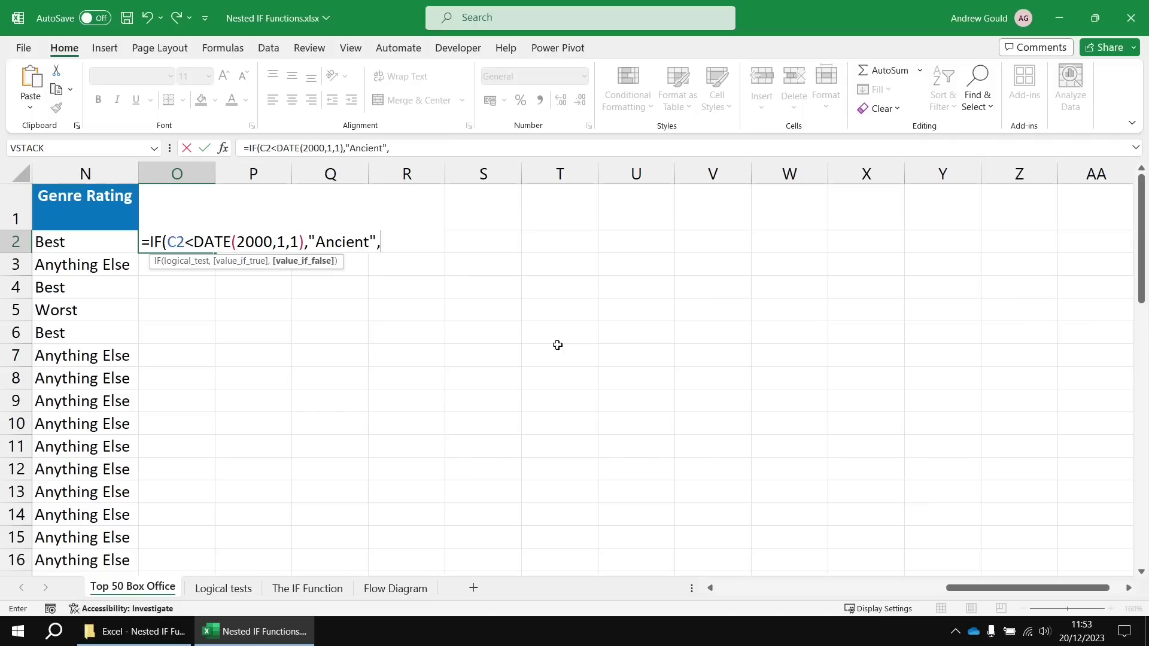
type("if(")
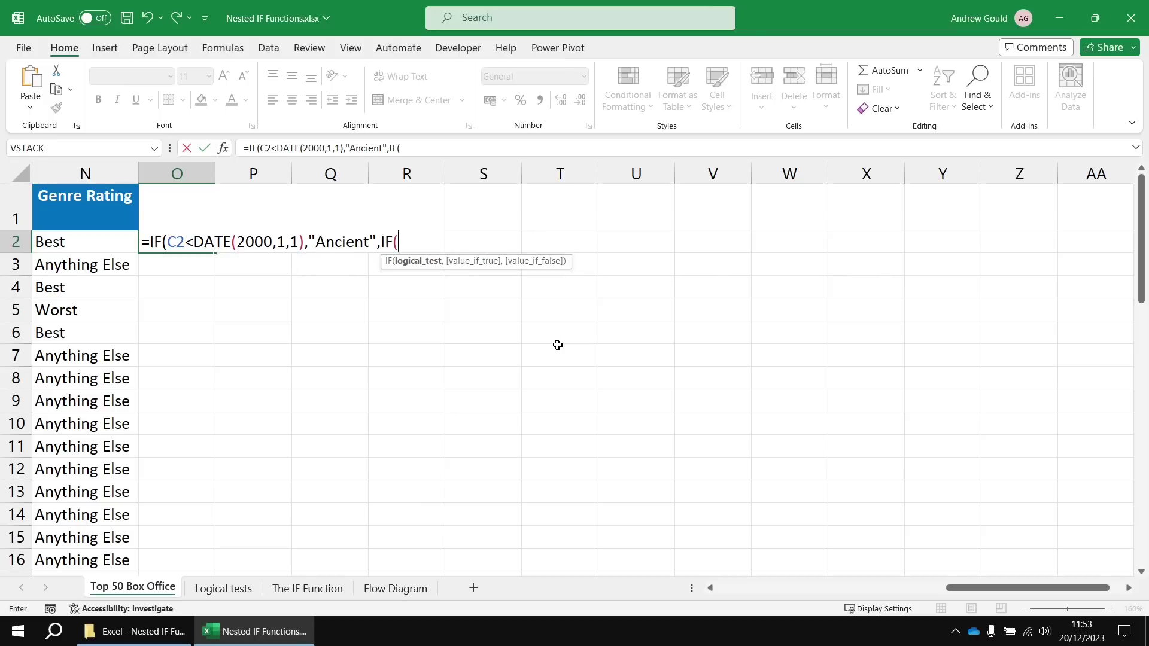
type("C2<DATE(")
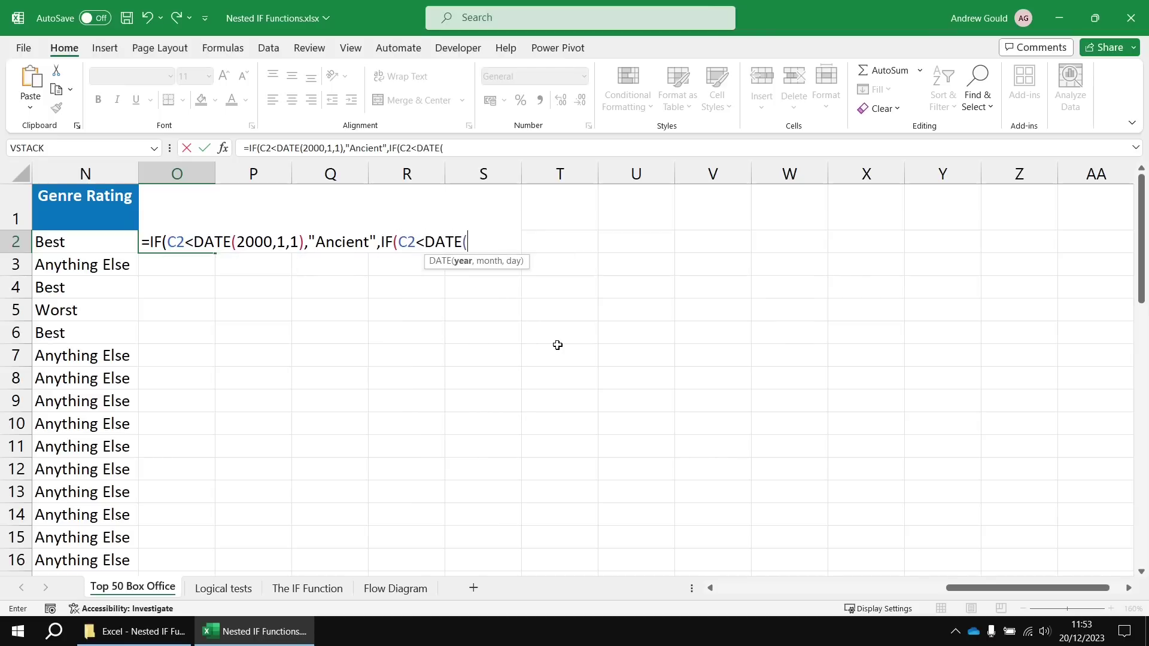
type("2010,1,1")
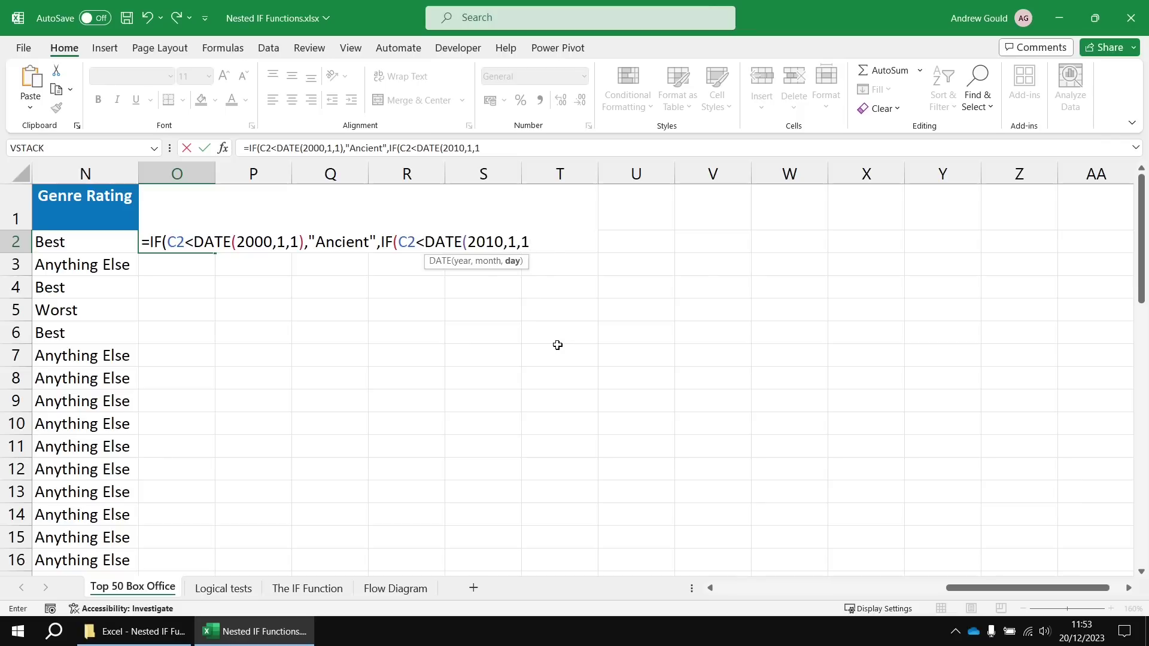
type("),")
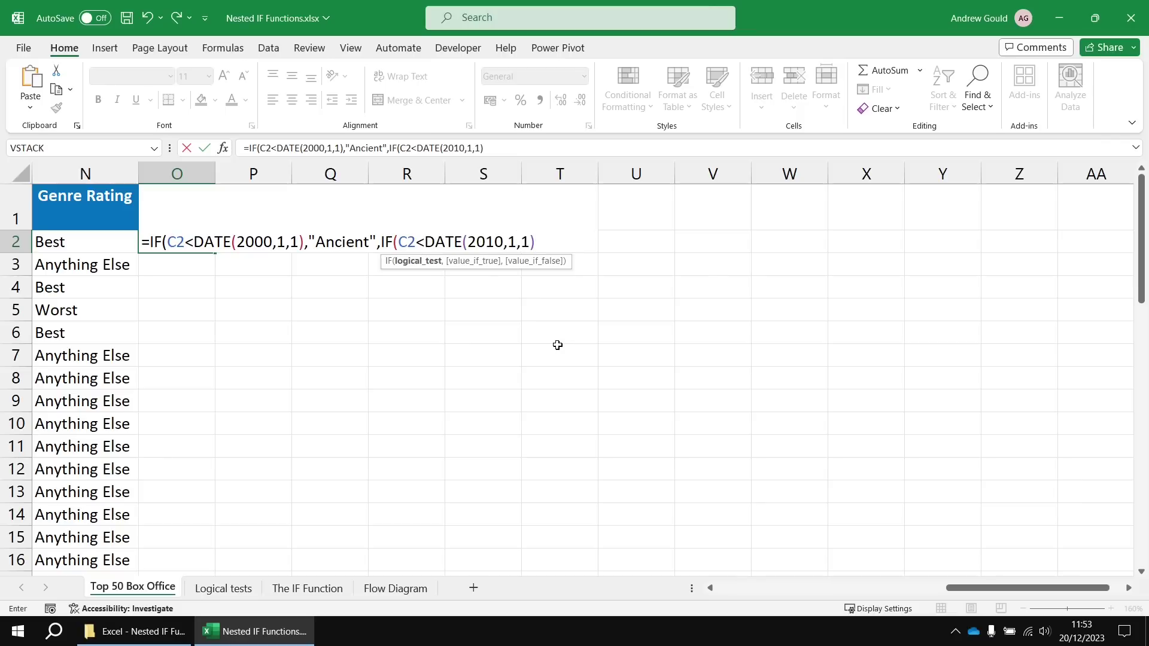
type("\"Old")
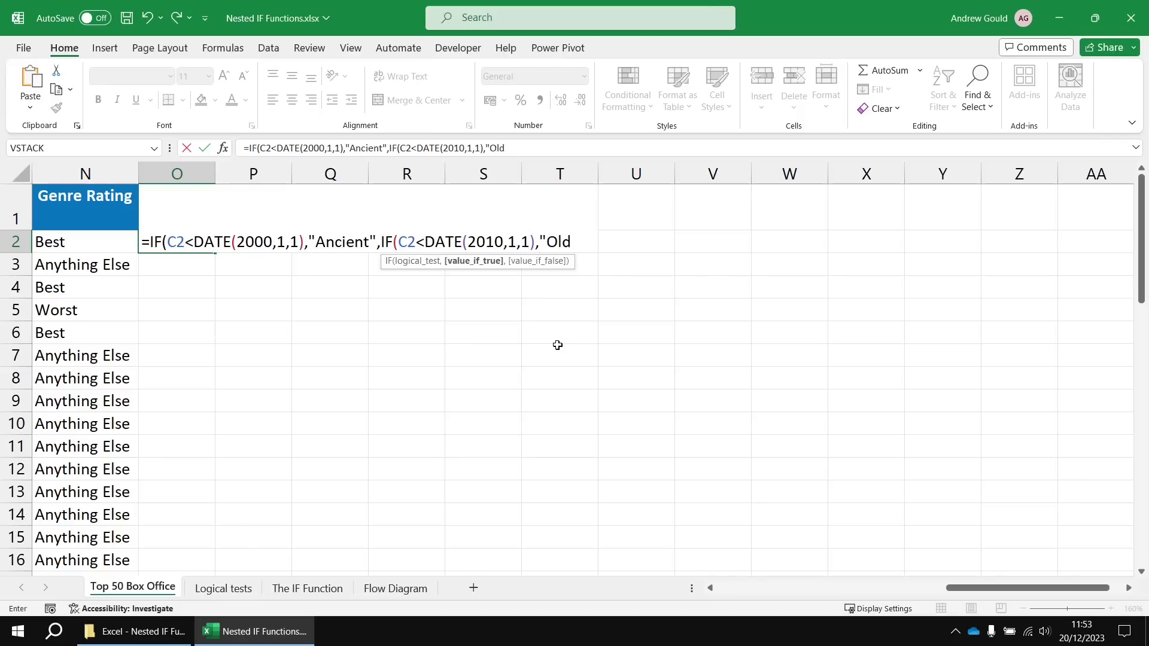
type("\",\"Mo")
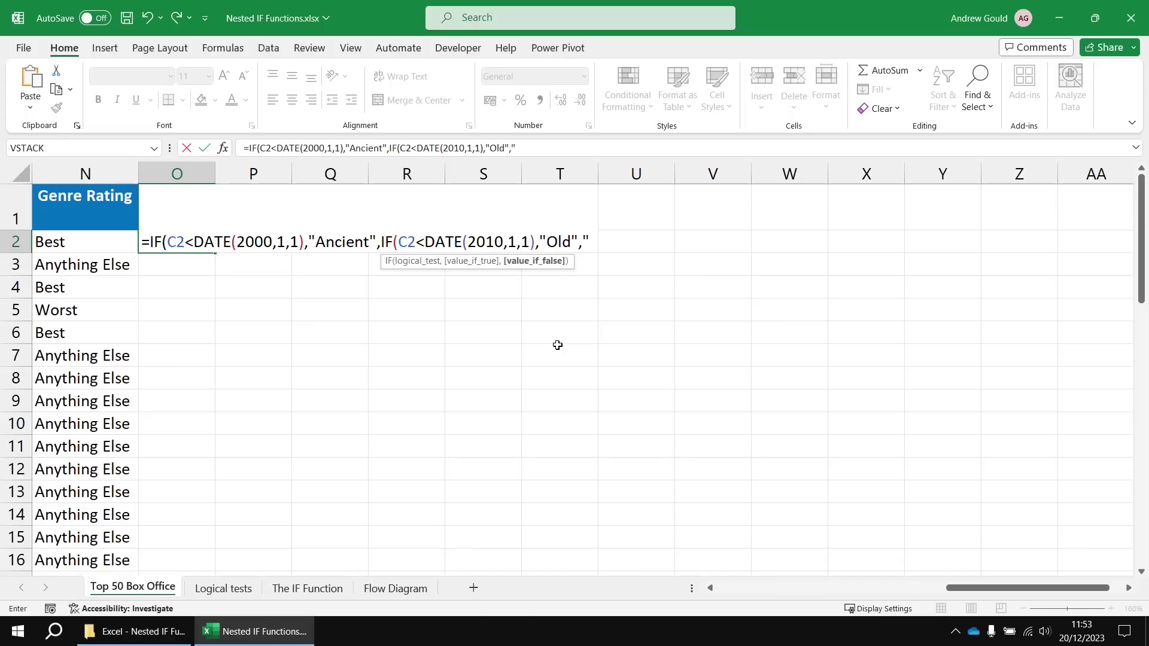
type("dern\"")
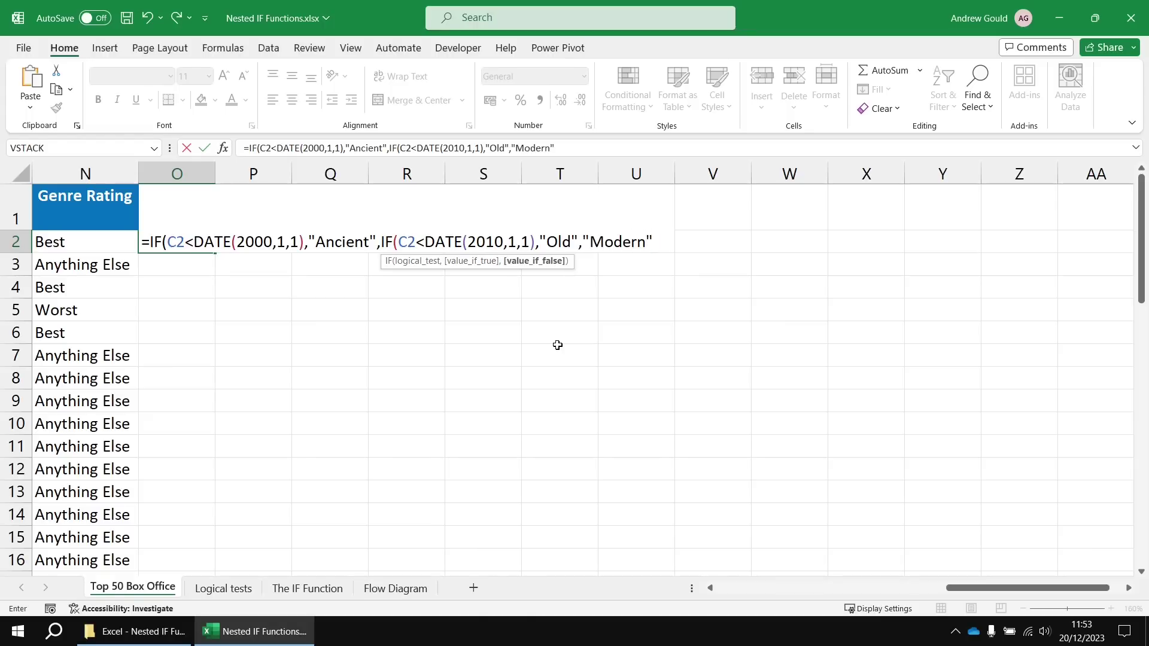
type("))")
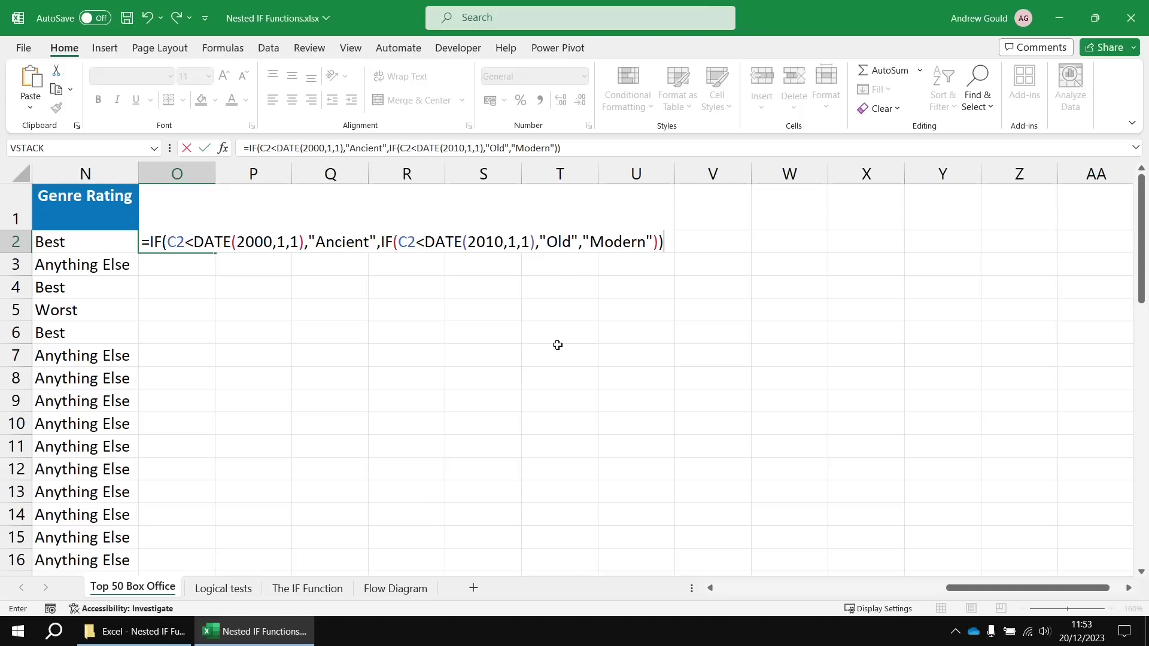
Enter the Age formula in O2 and fill it down to O51.
key("Return")
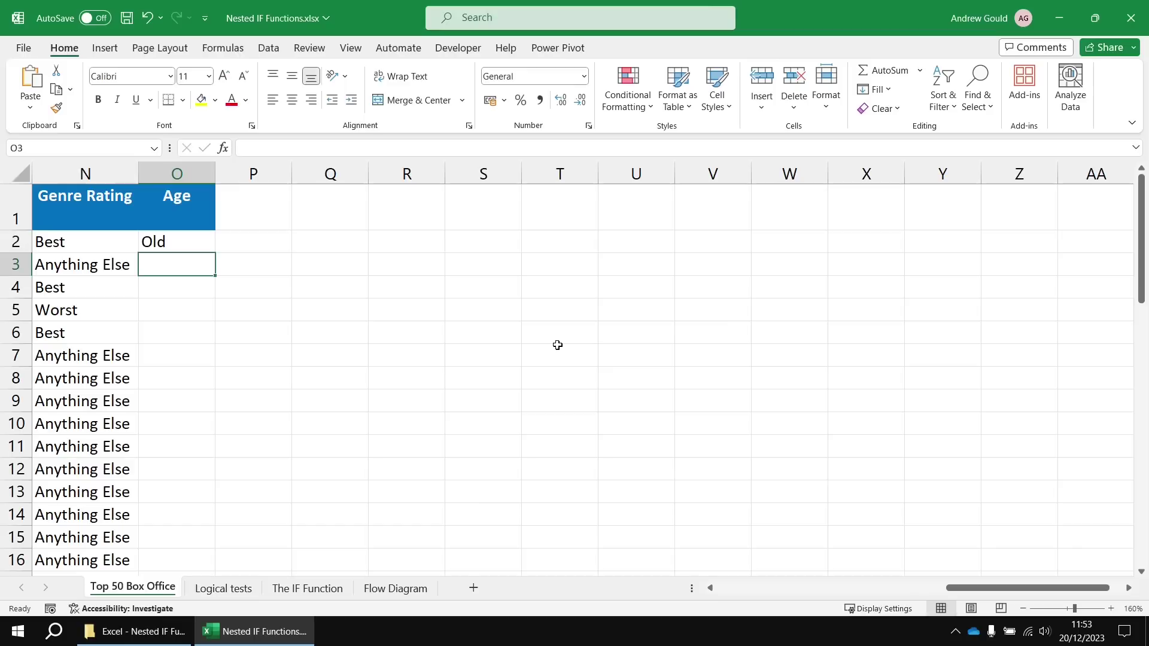
left_click(186, 245)
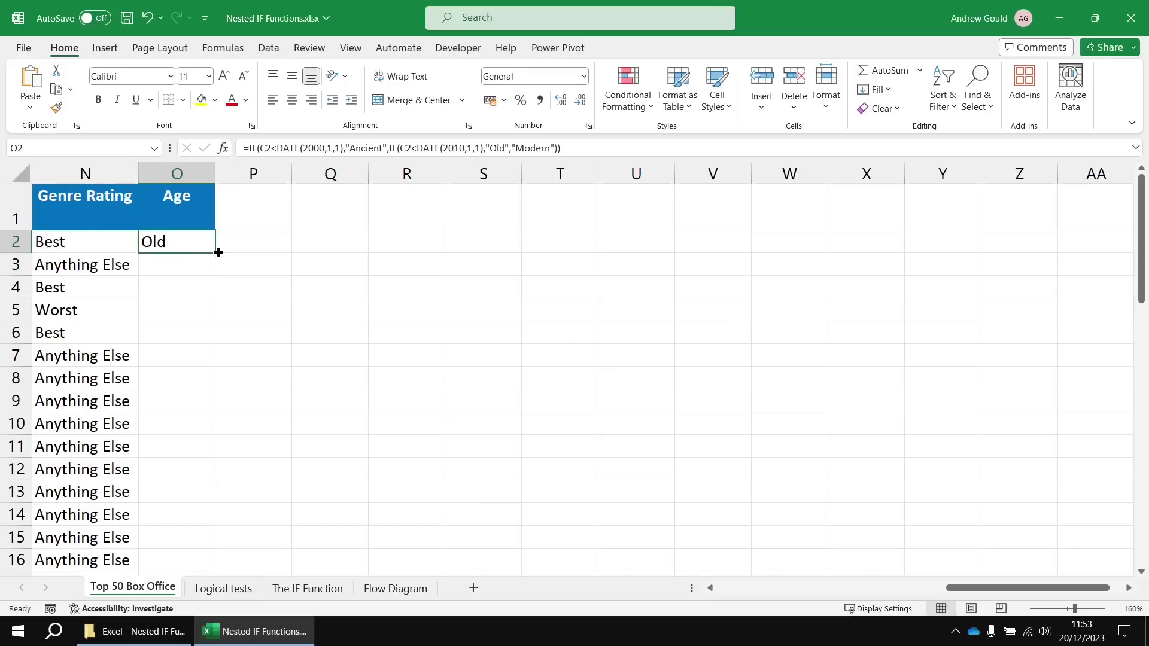
double_click(218, 253)
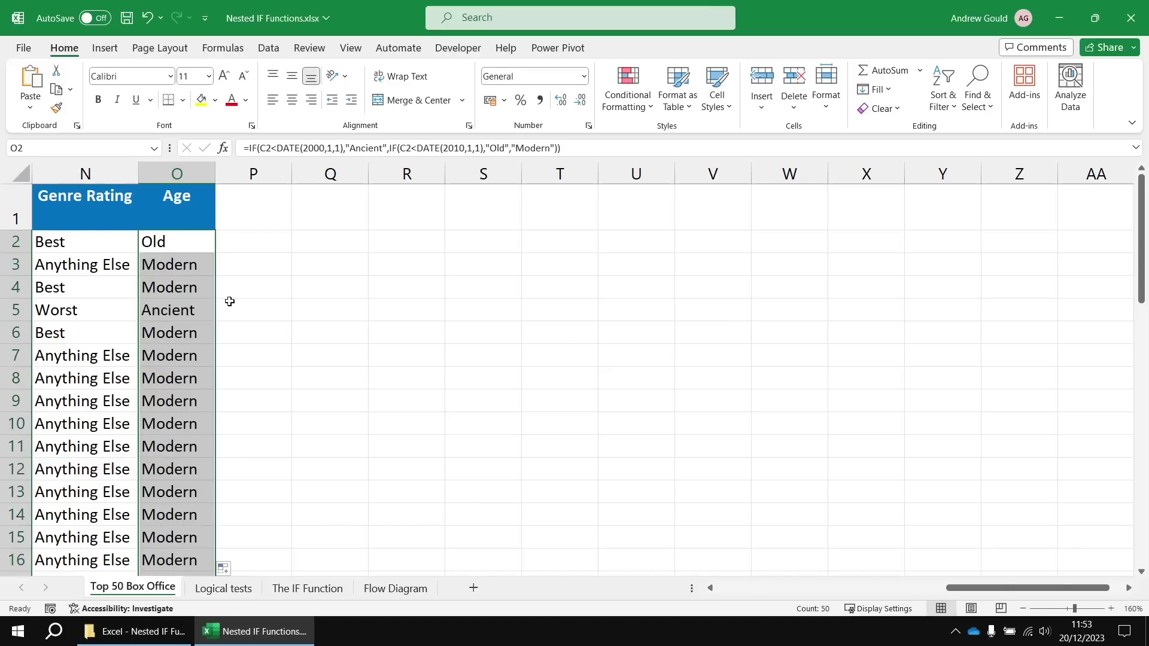
left_click(187, 241)
left_click(245, 205)
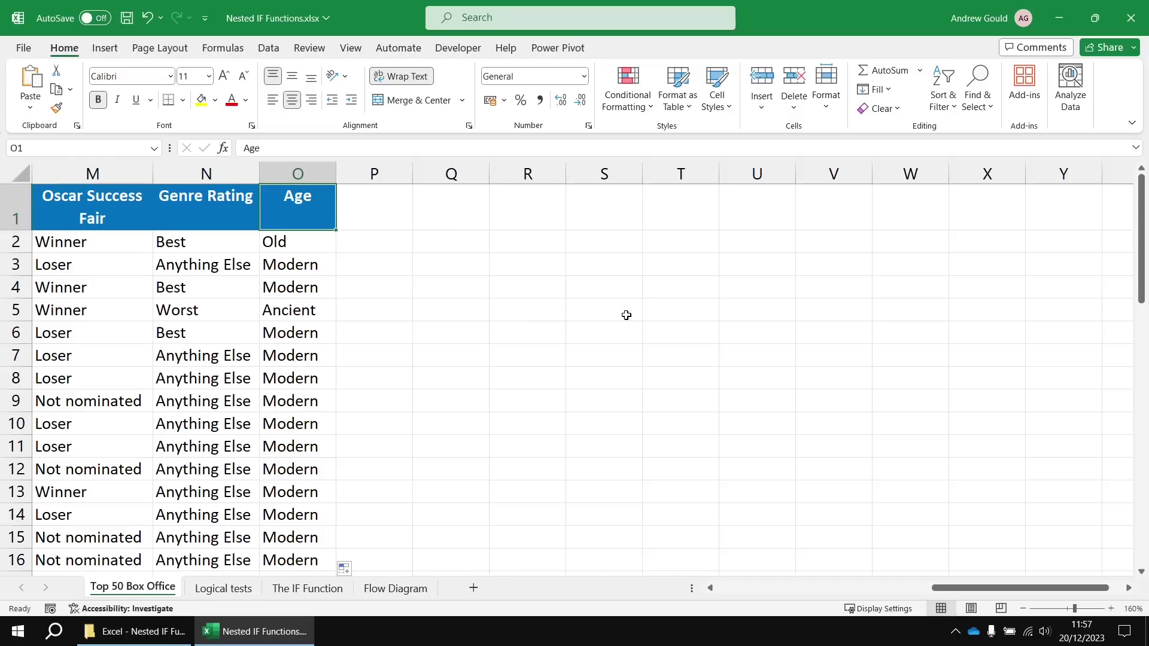
Scroll back left and select Run Time cell D2, showing 161.
left_click_drag(964, 590, 763, 598)
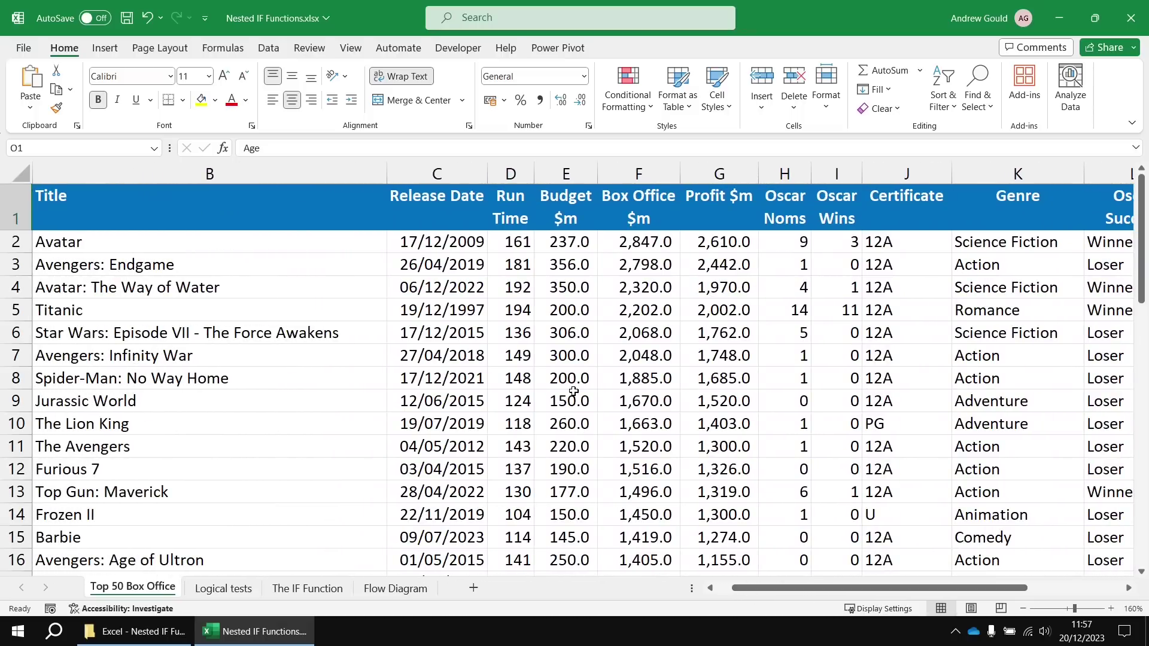
left_click(497, 243)
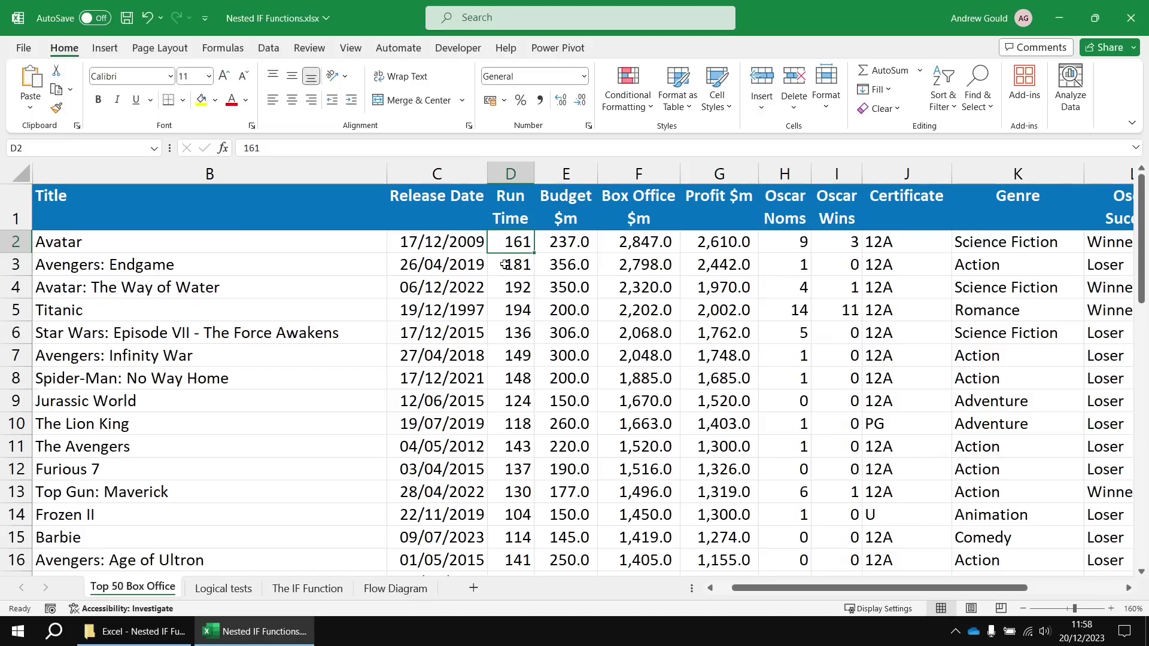
View the Flow Diagram sheet's run-time thresholds: under 100 Short, 150 Medium, 200 Long, else Epic.
left_click(394, 591)
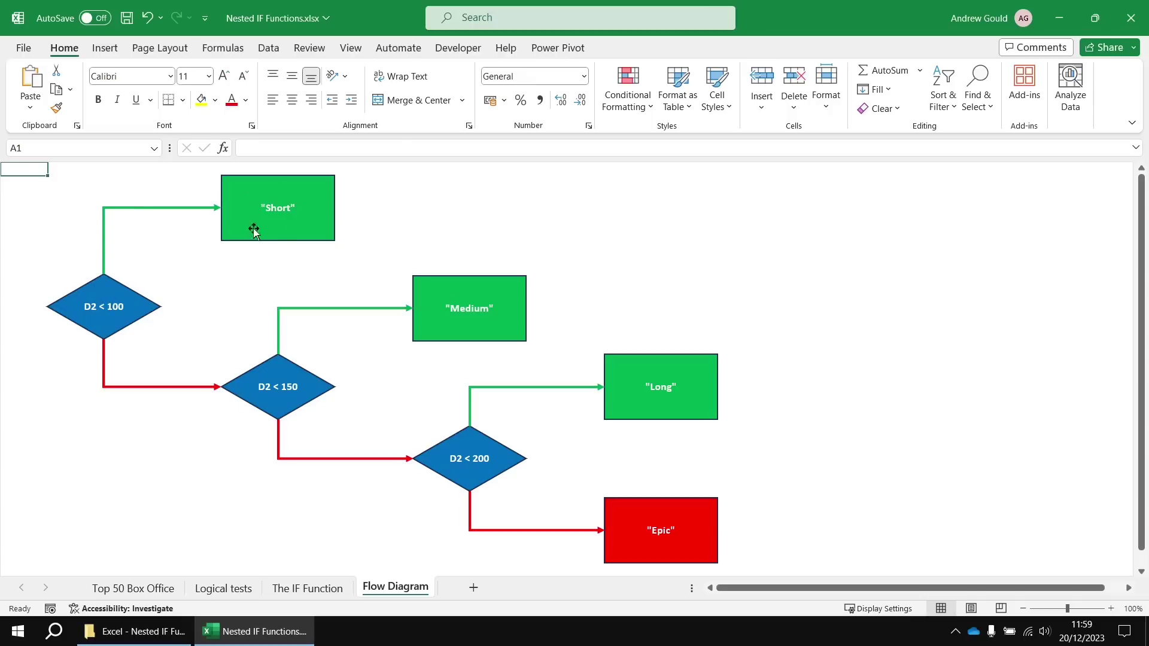
left_click(274, 232)
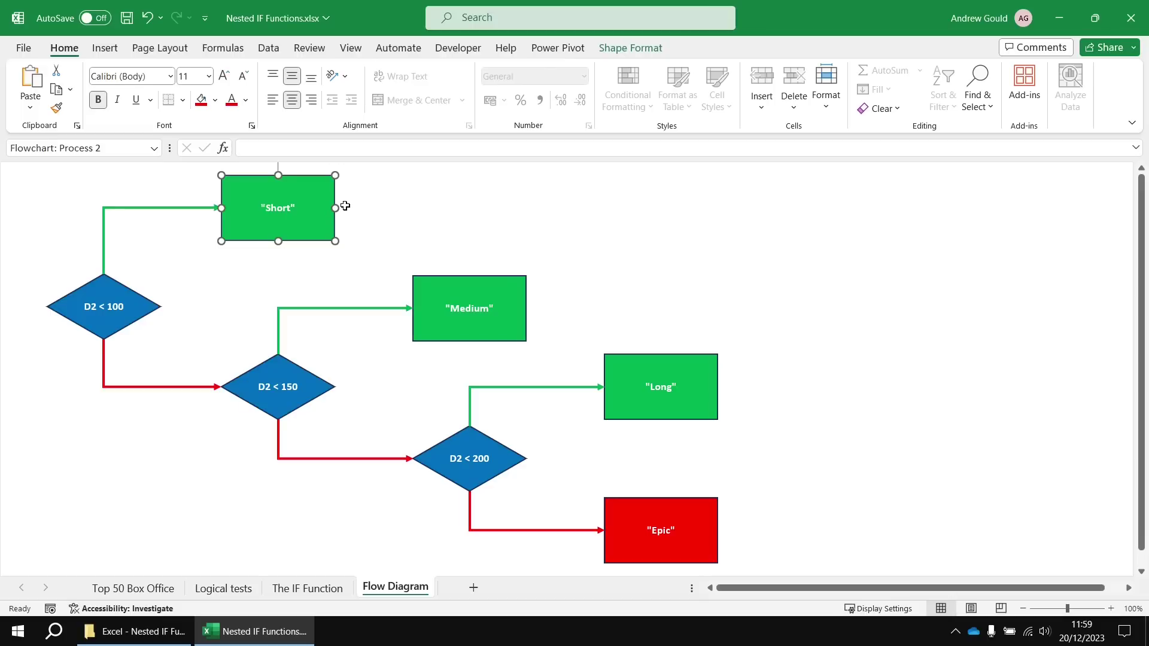
left_click(18, 171)
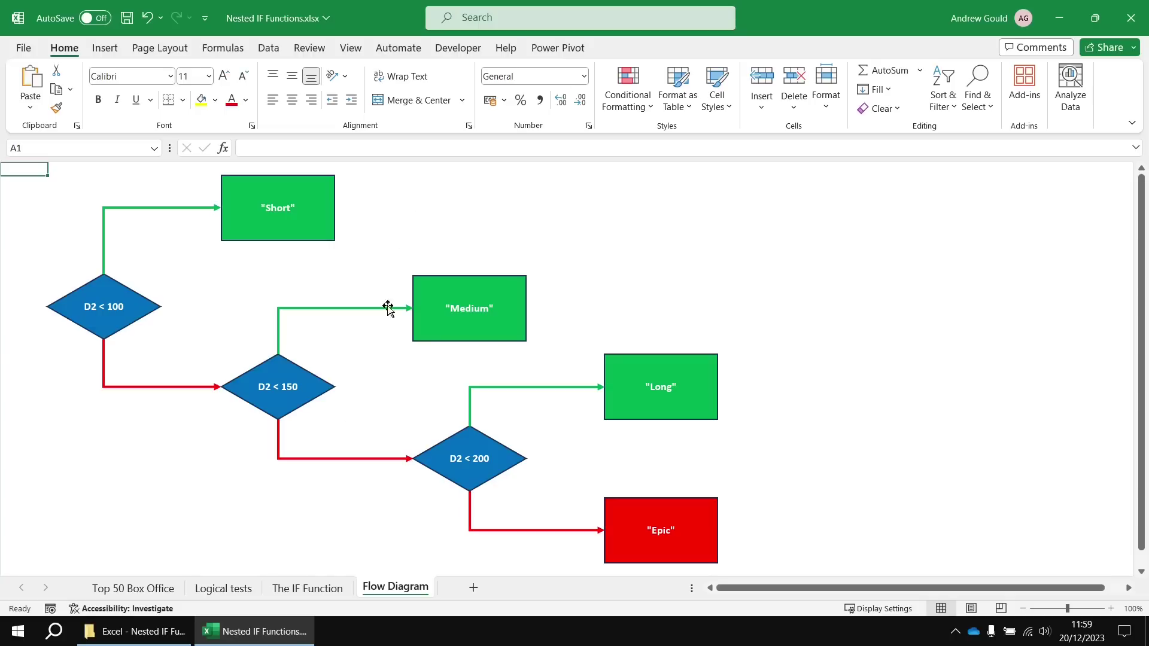
On the Top 50 Box Office sheet, add the heading 'Length' in P1 beside Age.
left_click(133, 590)
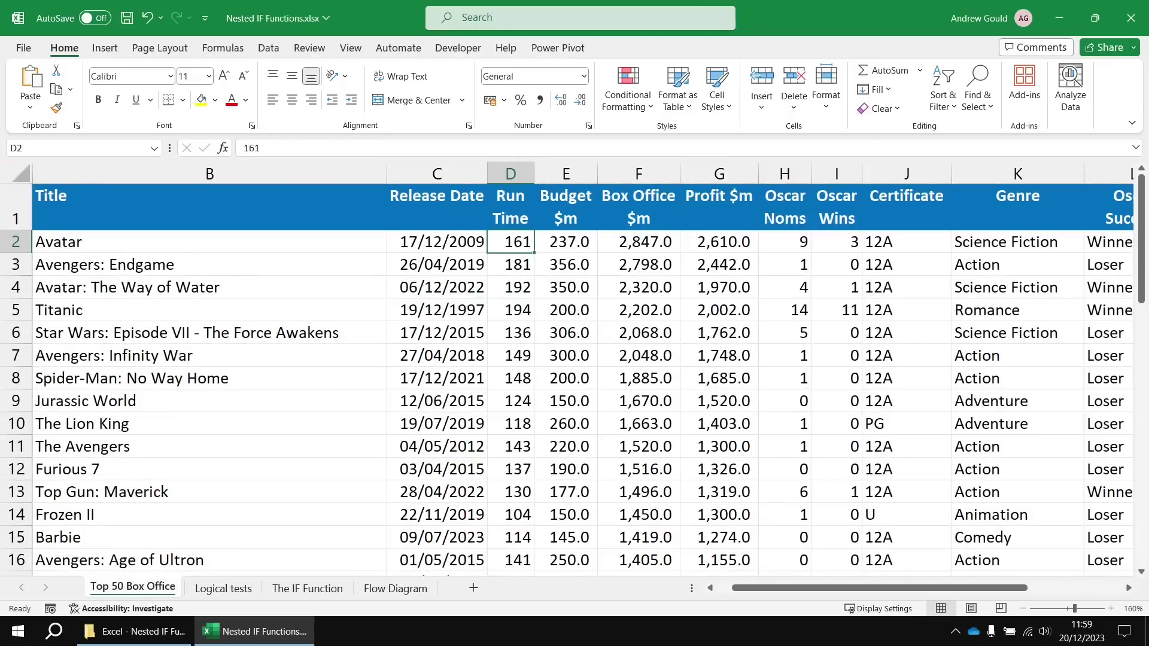
left_click(1124, 589)
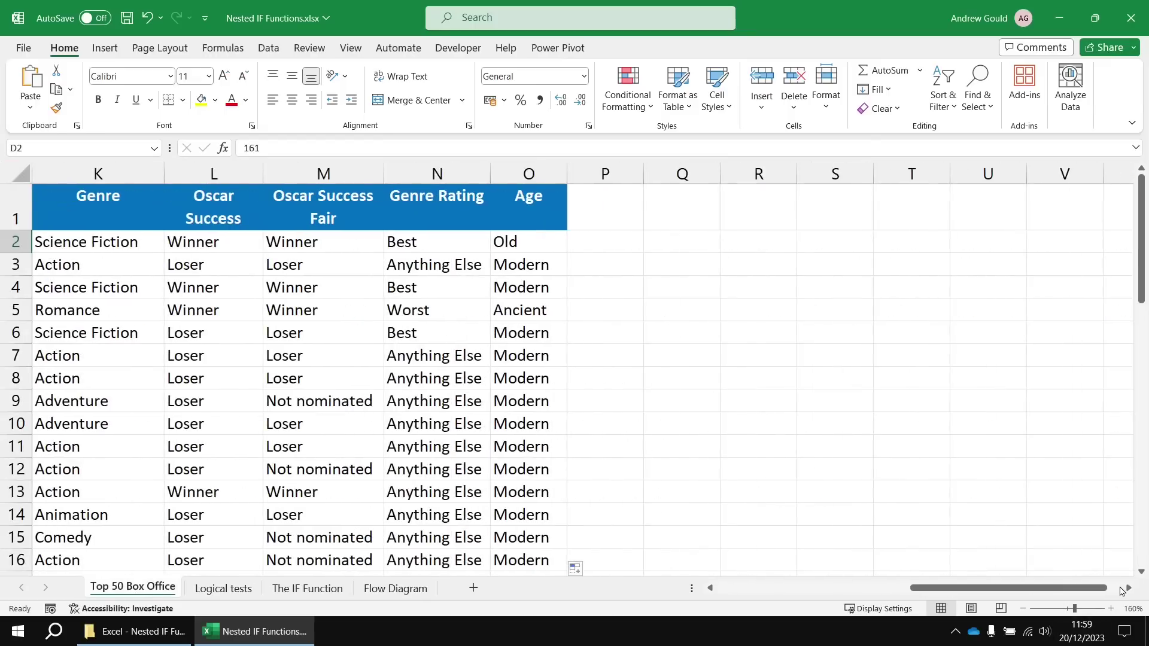
left_click(1124, 589)
left_click(1124, 589)
left_click(1124, 590)
left_click(1124, 589)
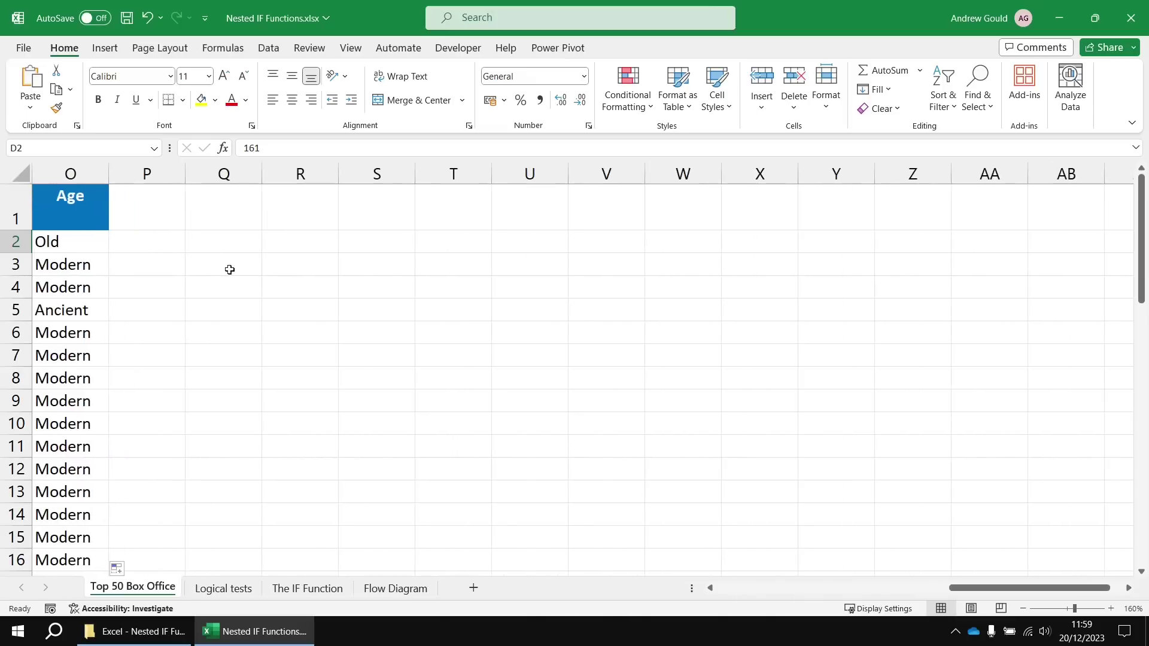
left_click(139, 205)
type("Leng")
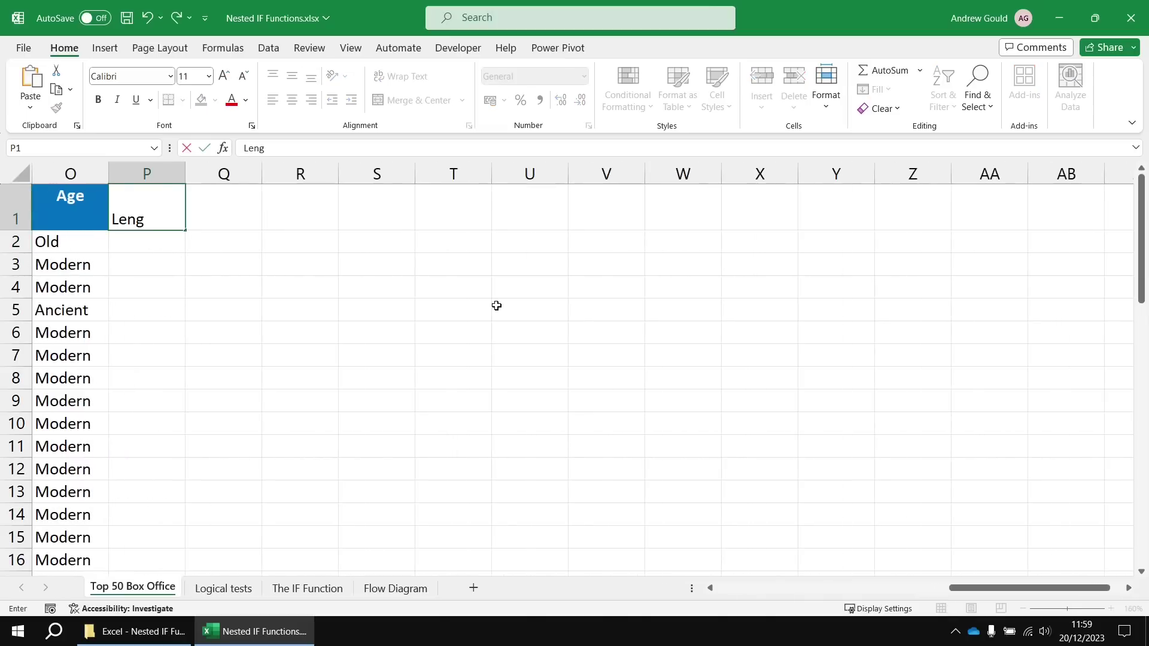
type("th")
key("Return")
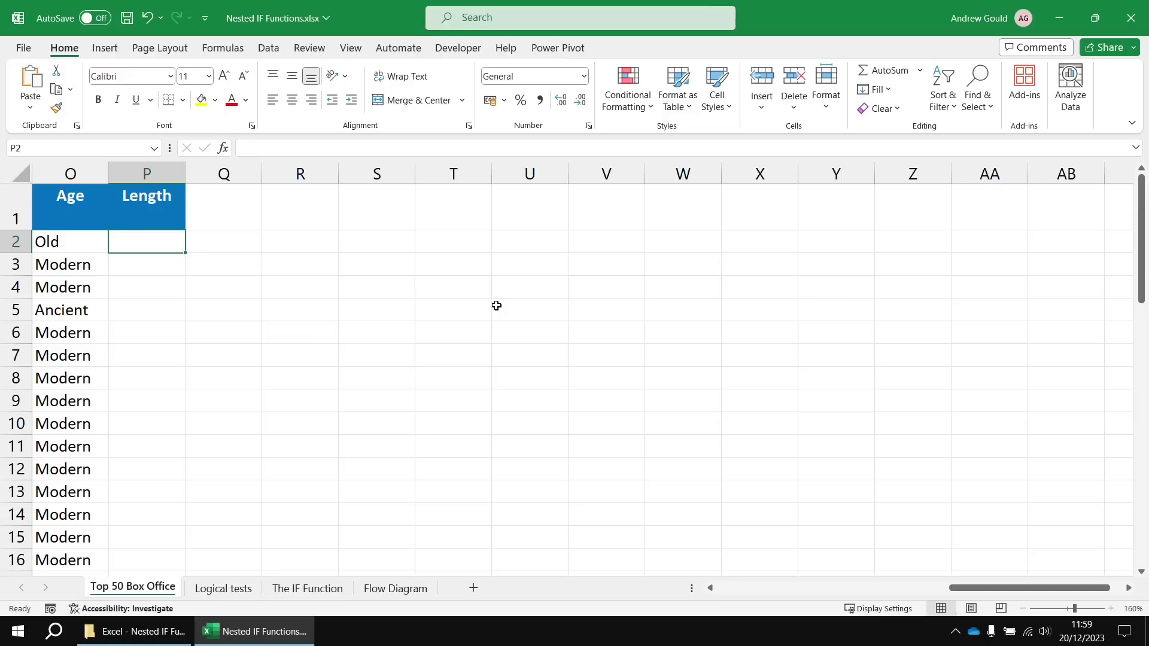
In P2, type =IF(D2<100,"Short",IF(D2<150,"Medium",IF(D2<200,"Long","Epic"))).
type("=IF(D2")
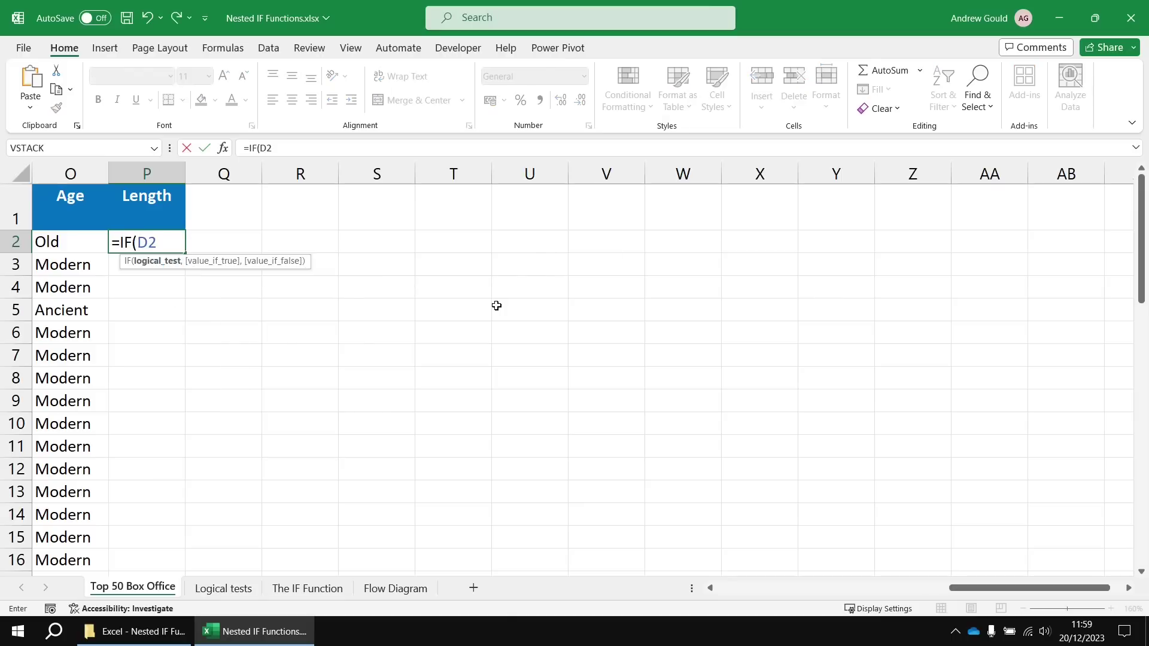
type("<100")
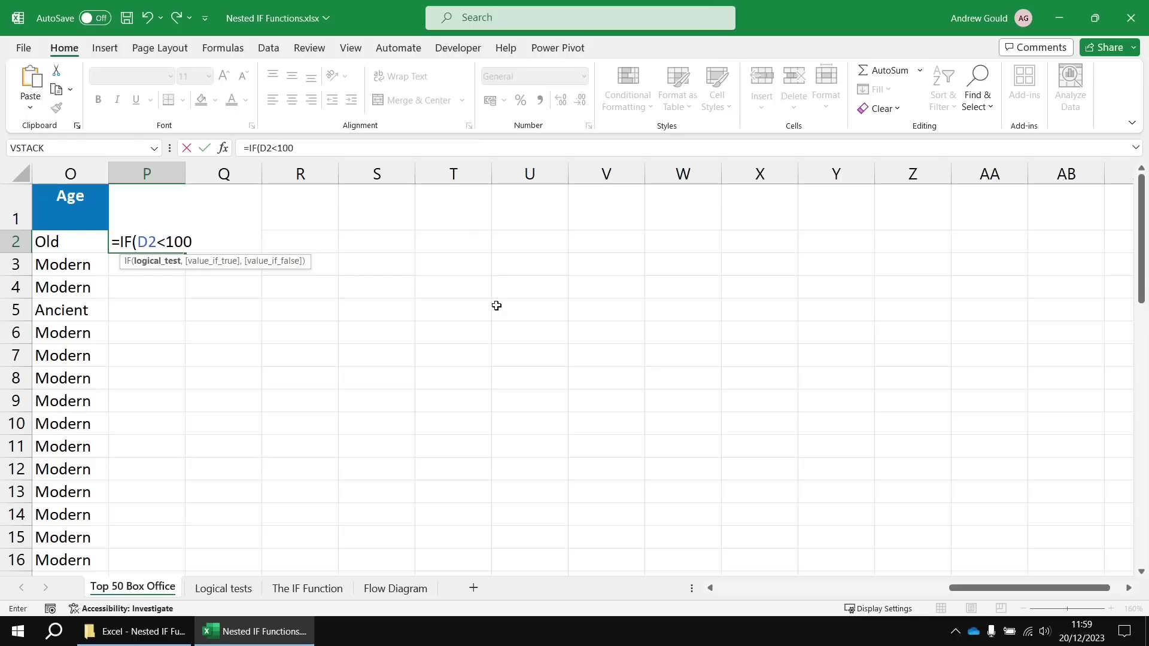
type(",\"")
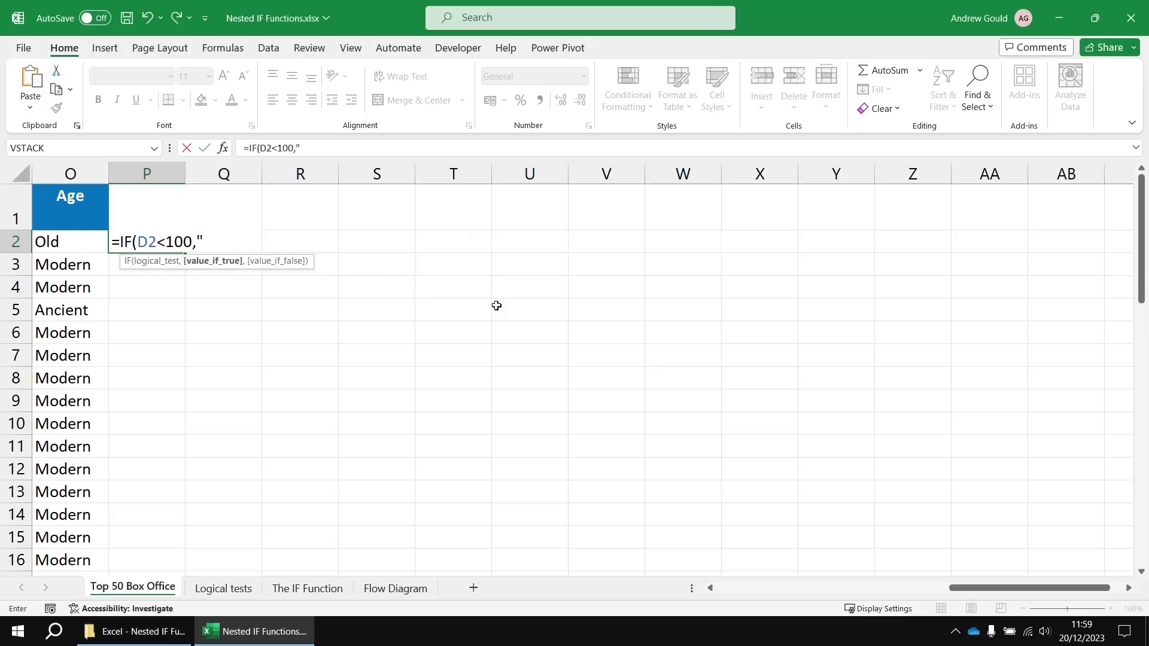
type("Short\",")
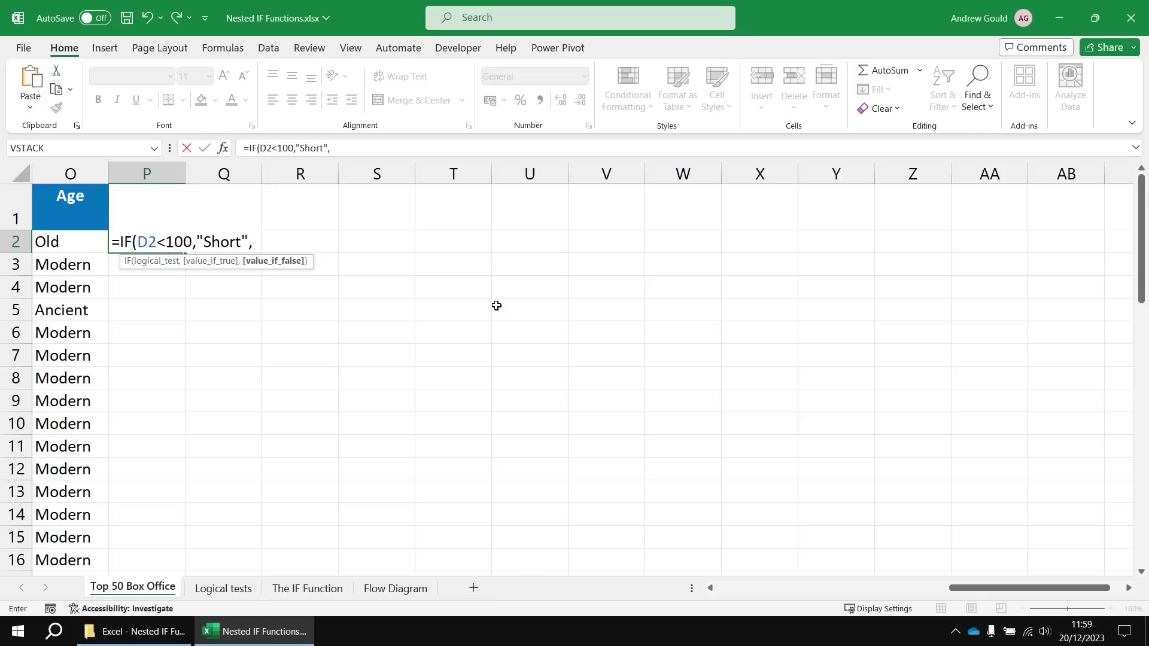
type("if")
key("Tab")
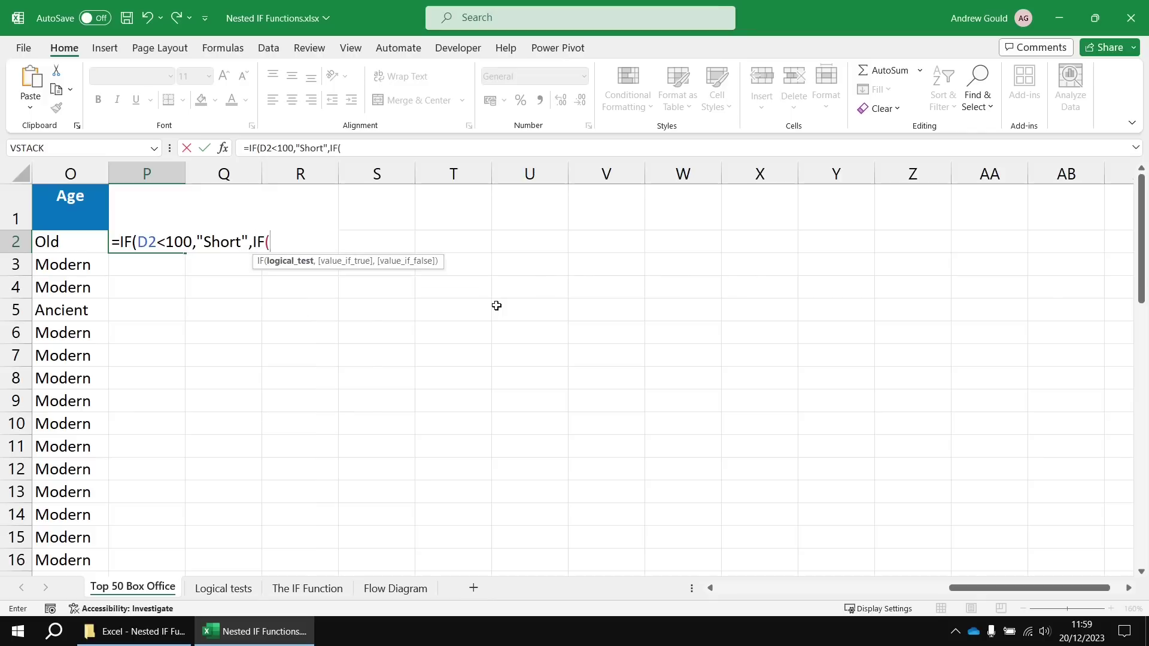
type("D2<150,")
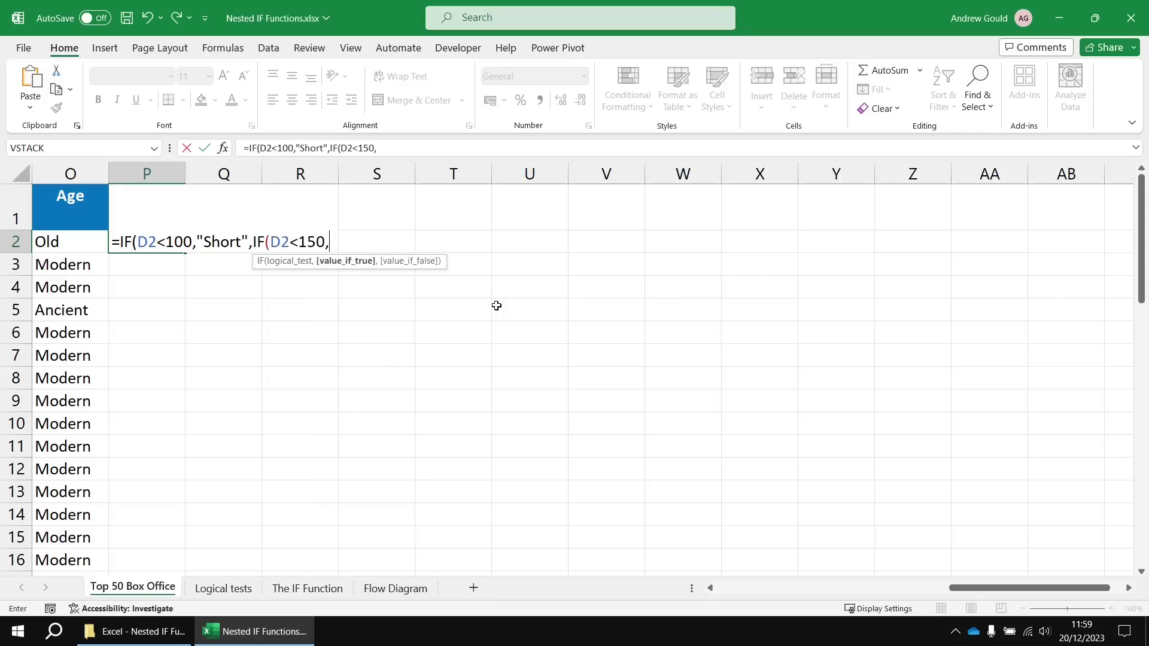
type("\"Mediu")
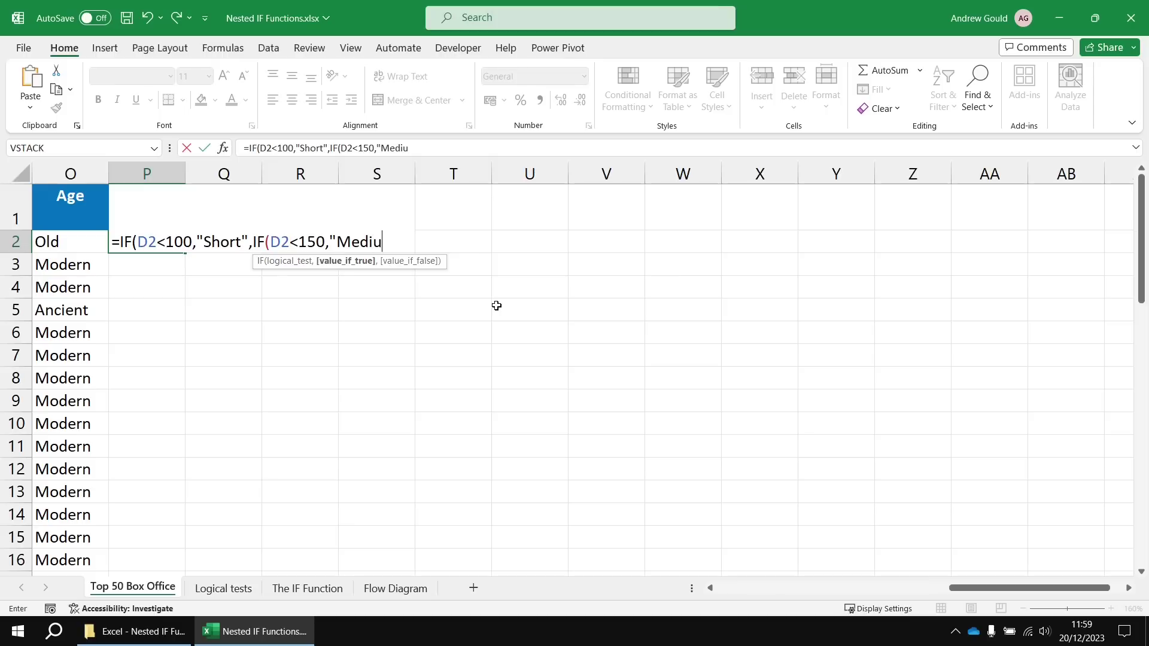
type("m\",")
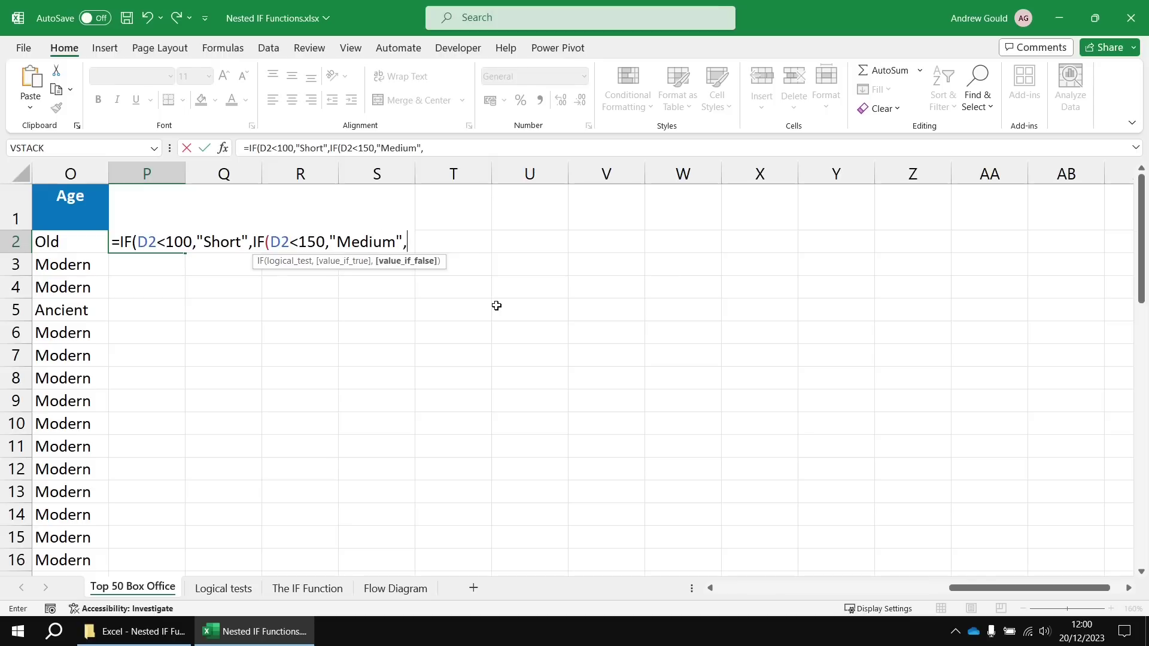
type("IF(")
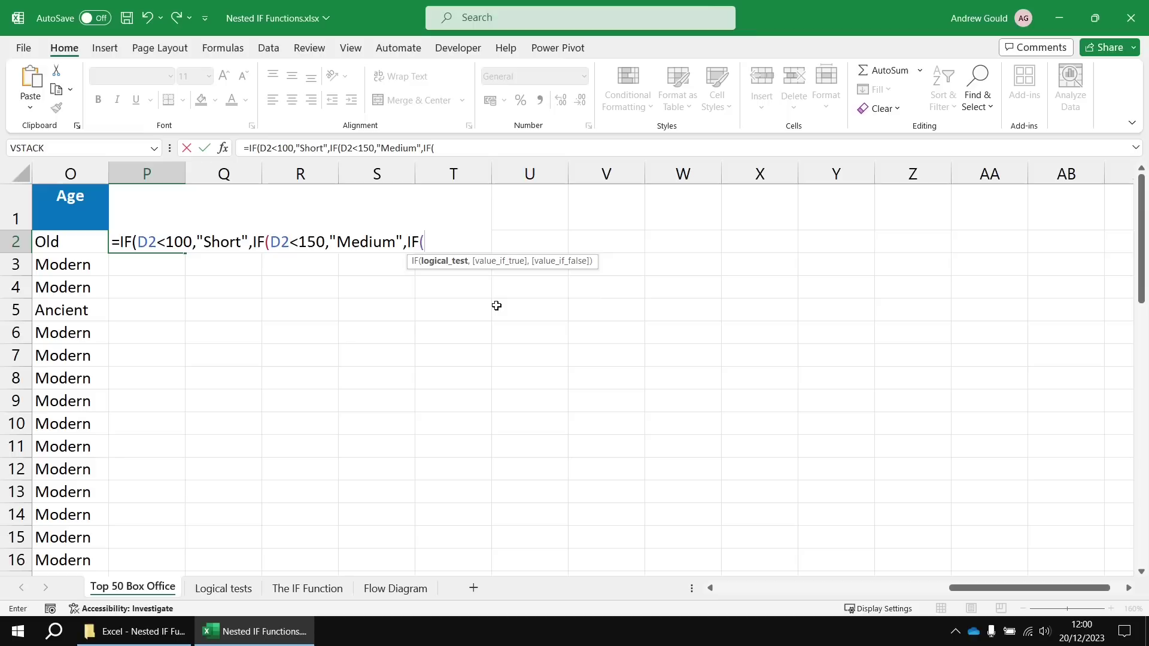
type("D2<200,")
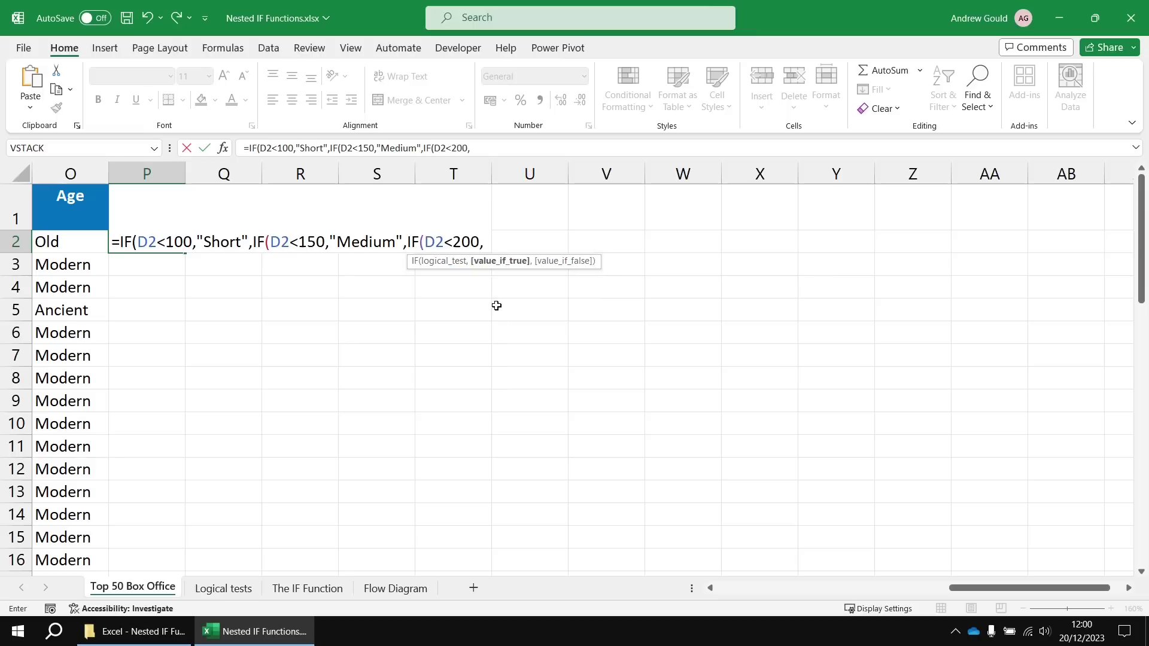
type("\"Long\",")
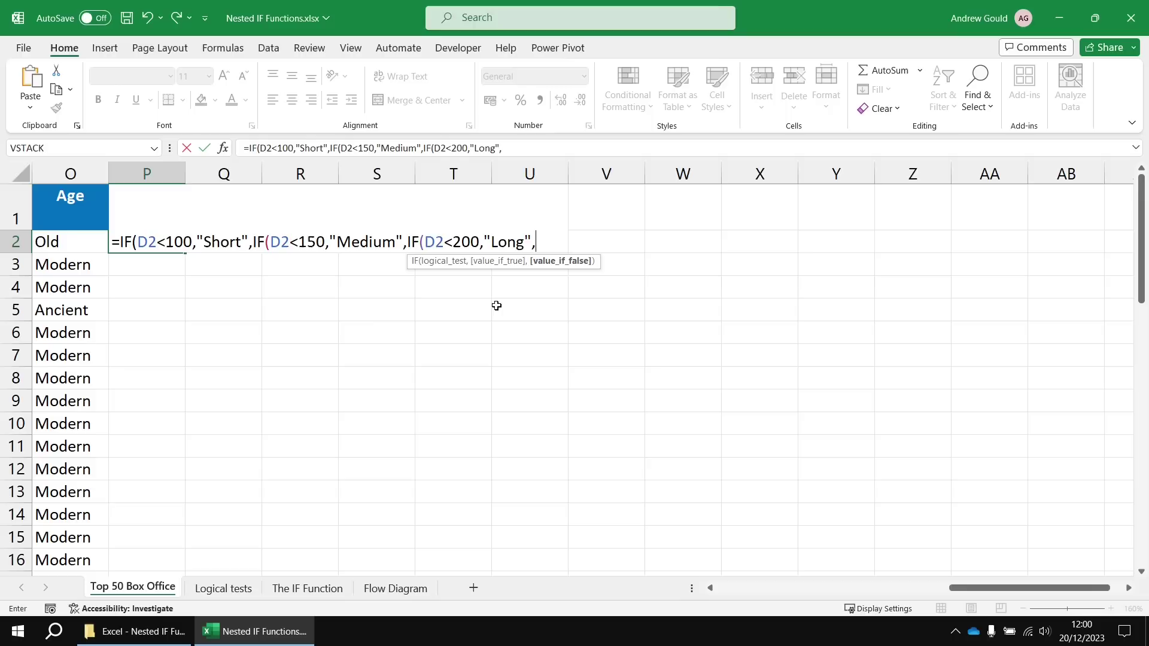
type("\"Epic\"")
type(")")
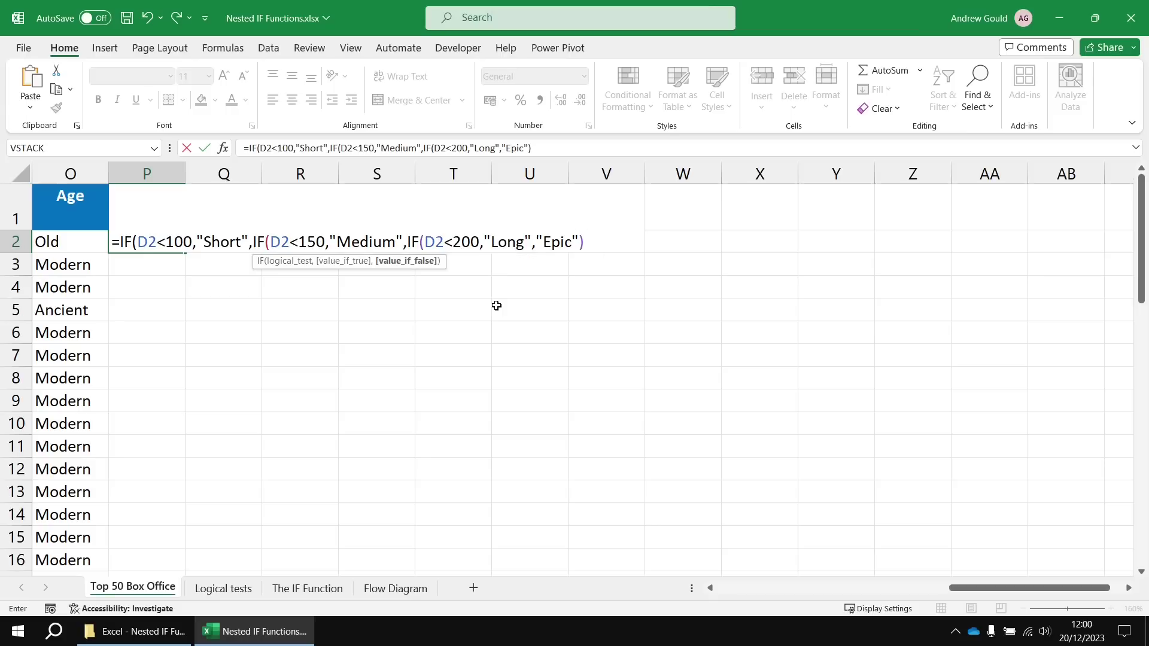
type("))")
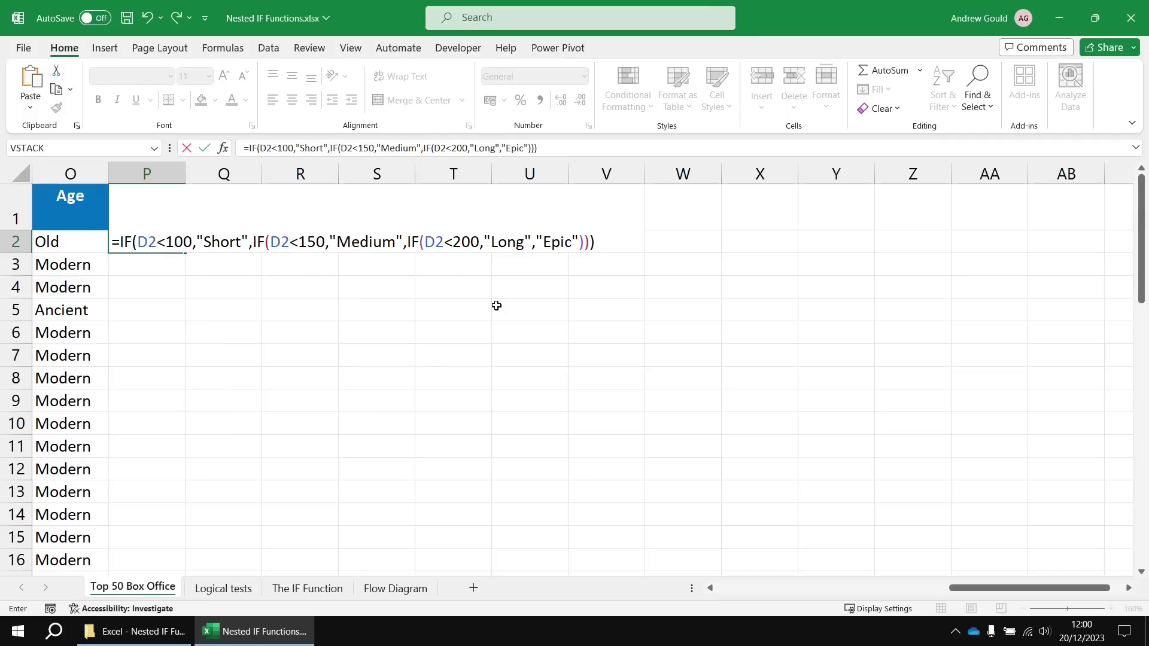
Commit the P2 nested IF and fill it down the Length column for all 50 films.
key("Return")
left_click(162, 240)
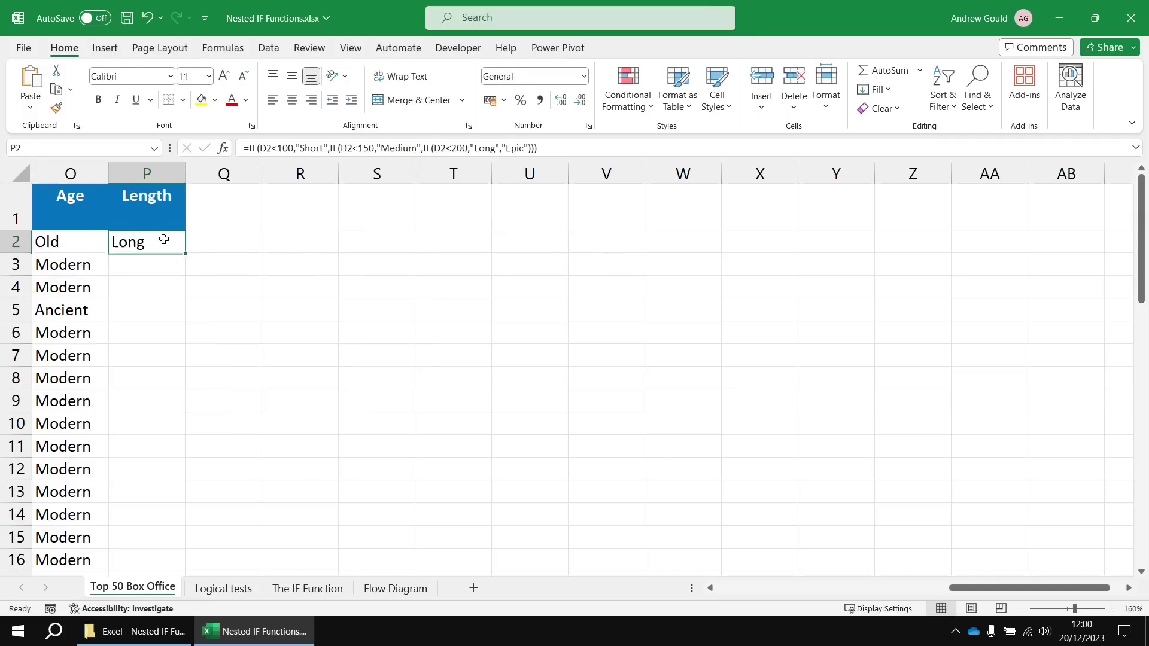
double_click(185, 252)
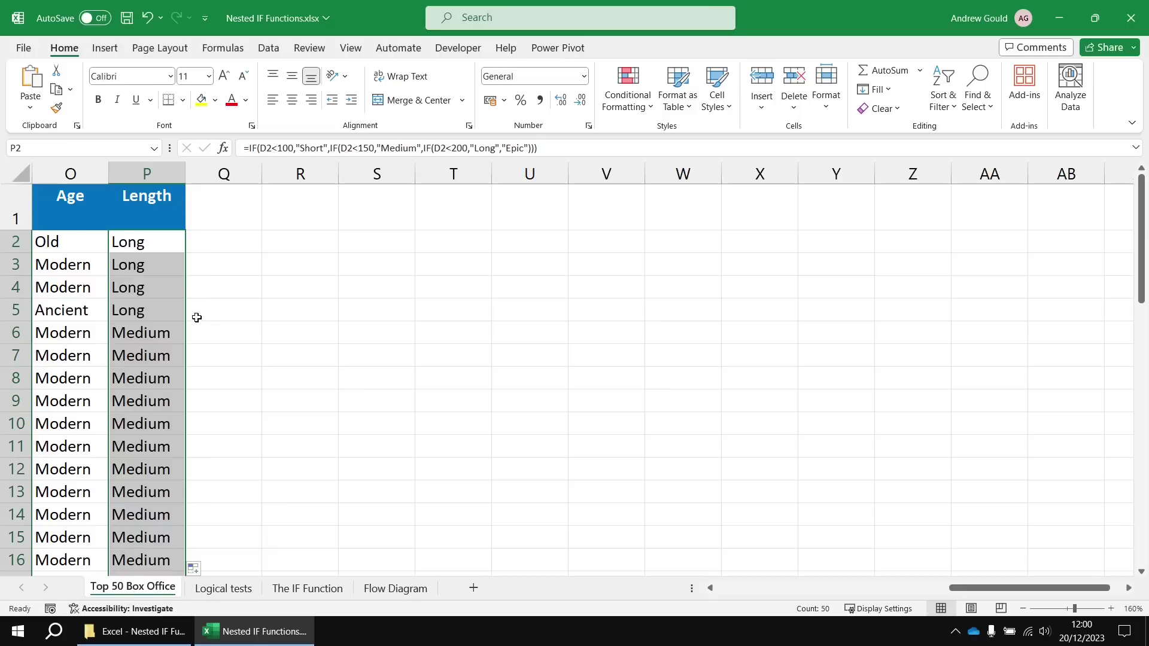
scroll(195, 323, "down", 2)
scroll(188, 383, "down", 3)
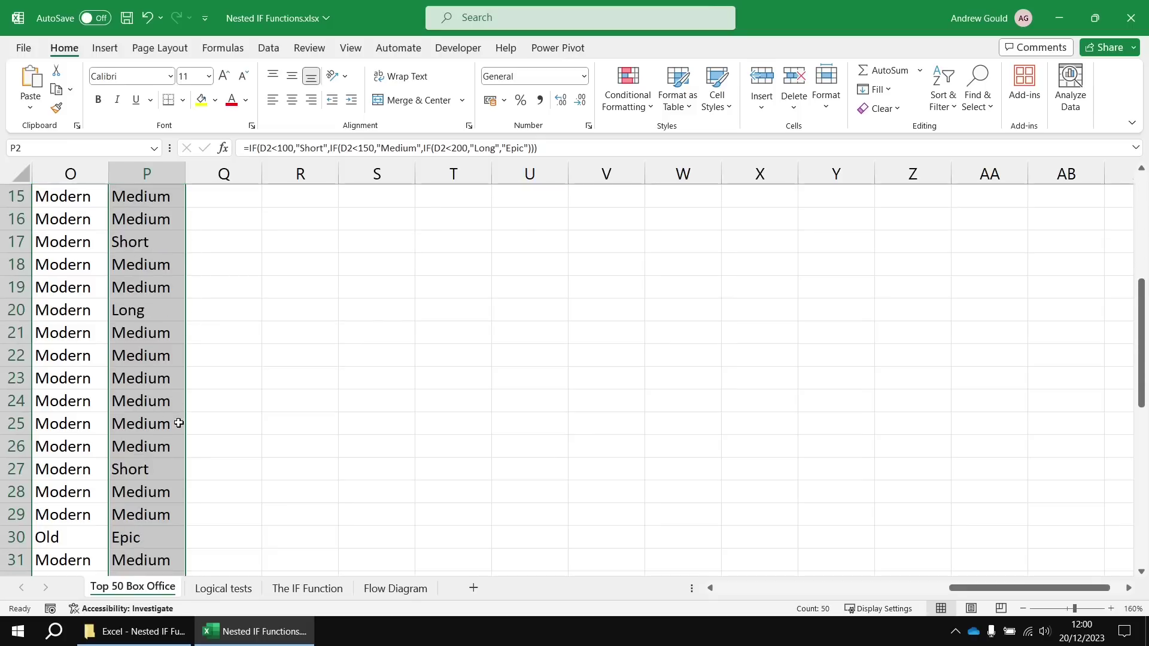
scroll(215, 406, "down", 2)
scroll(216, 407, "down", 5)
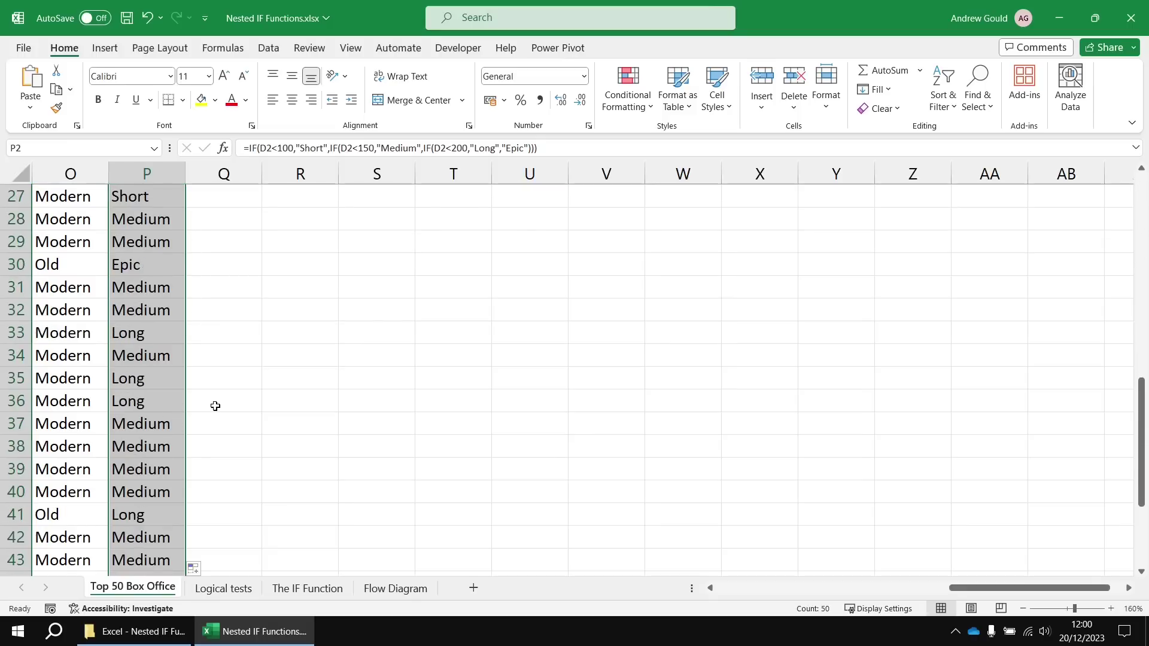
scroll(215, 407, "up", 5)
scroll(214, 406, "up", 7)
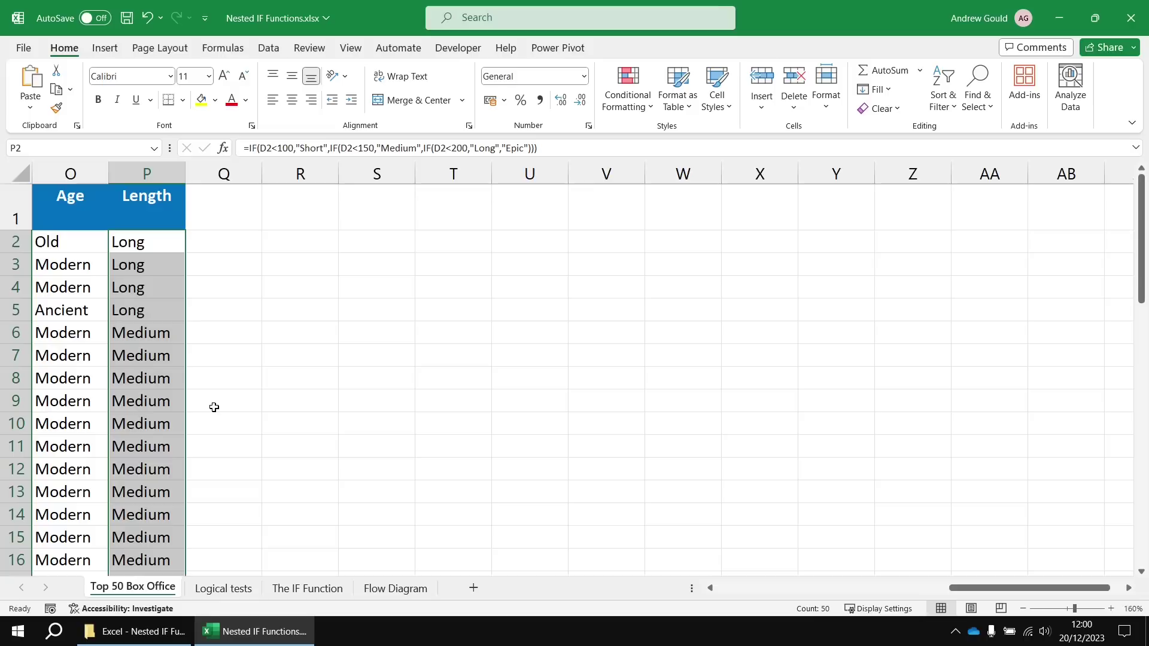
left_click(226, 219)
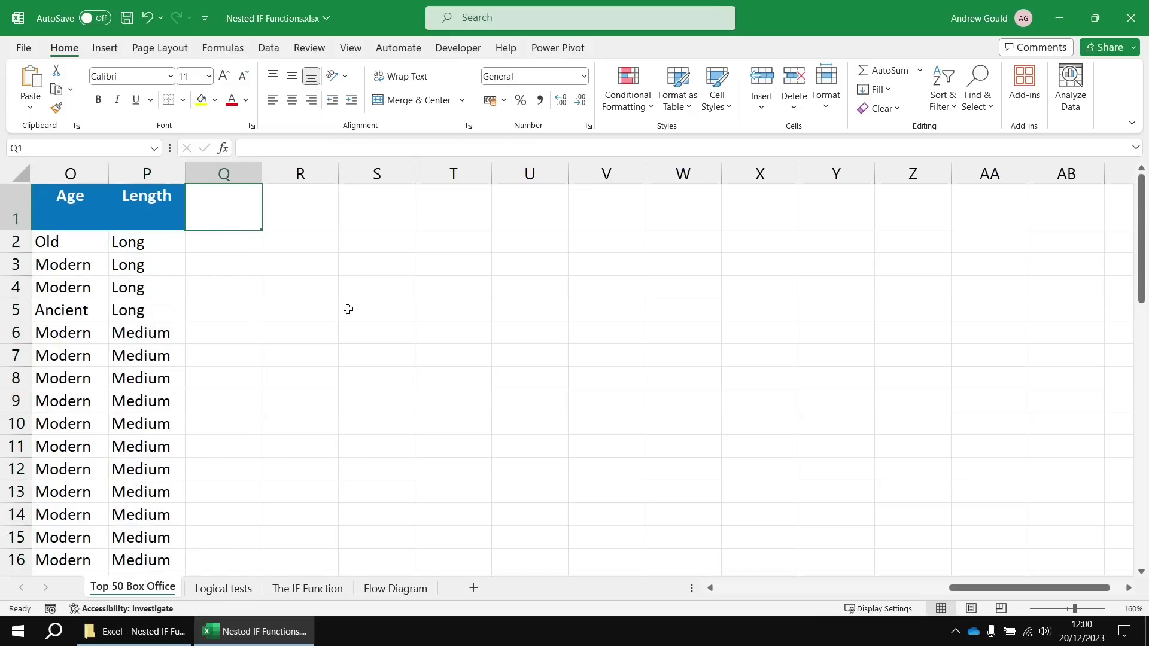